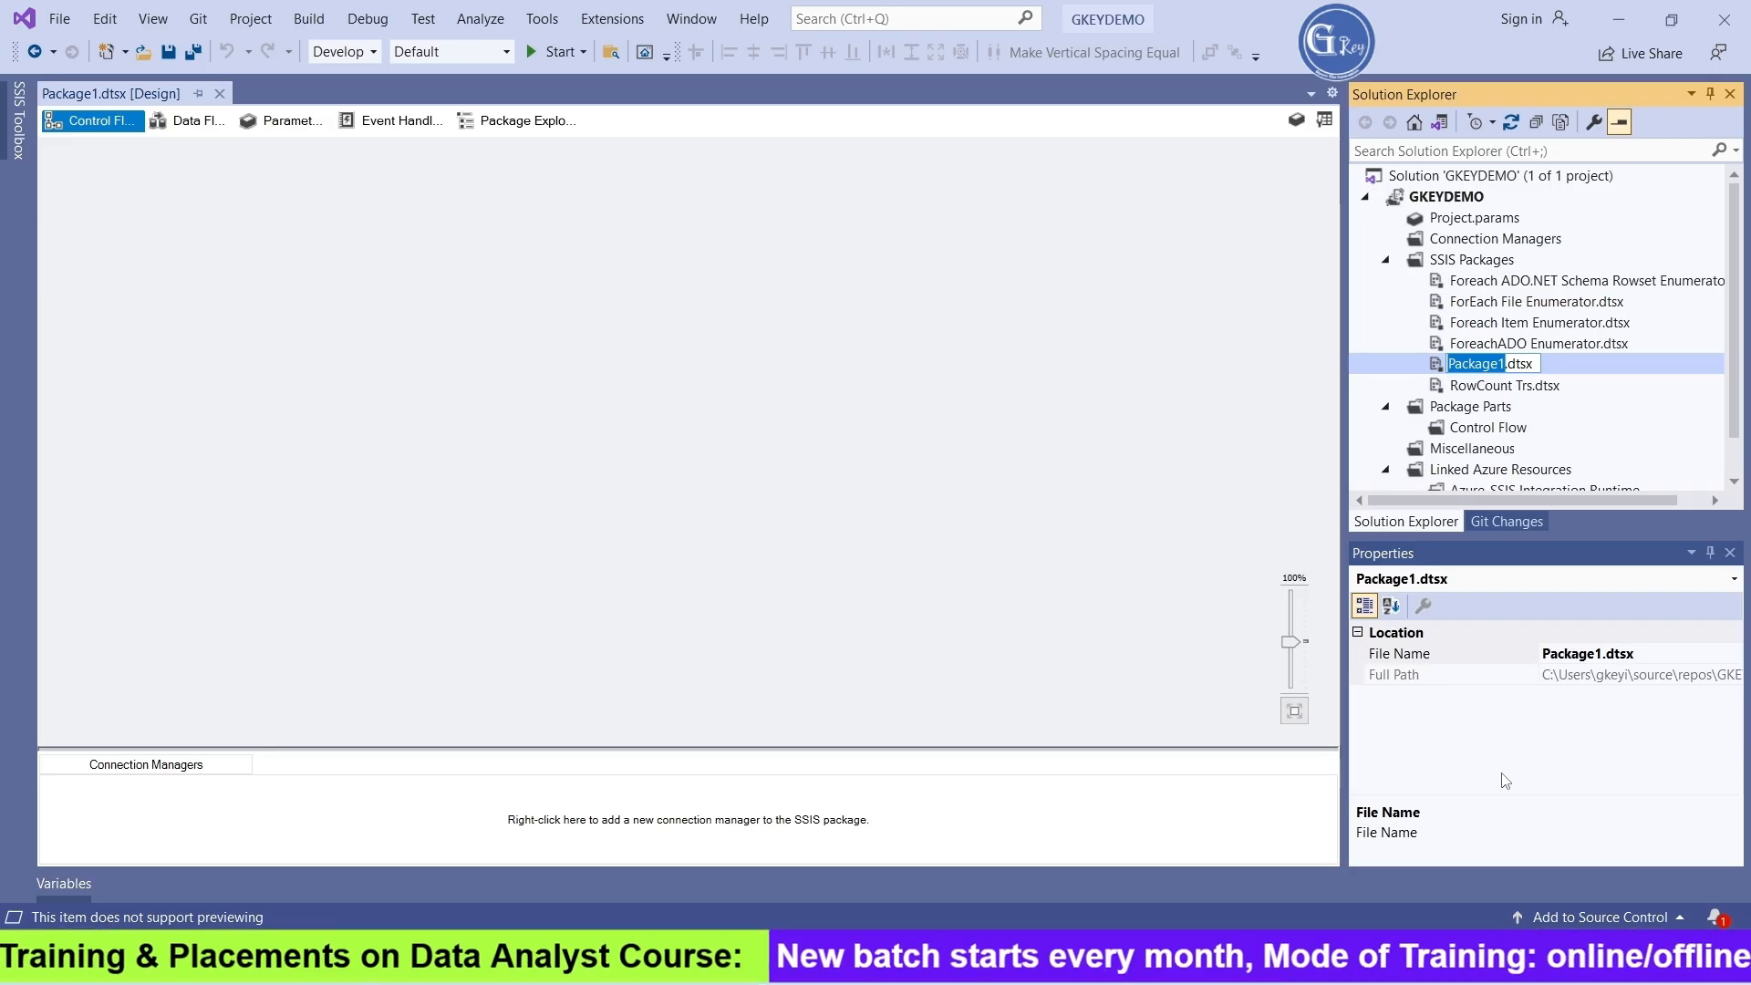
Rename the new SSIS package as Overwrite Excel File.dtsx
text(O)
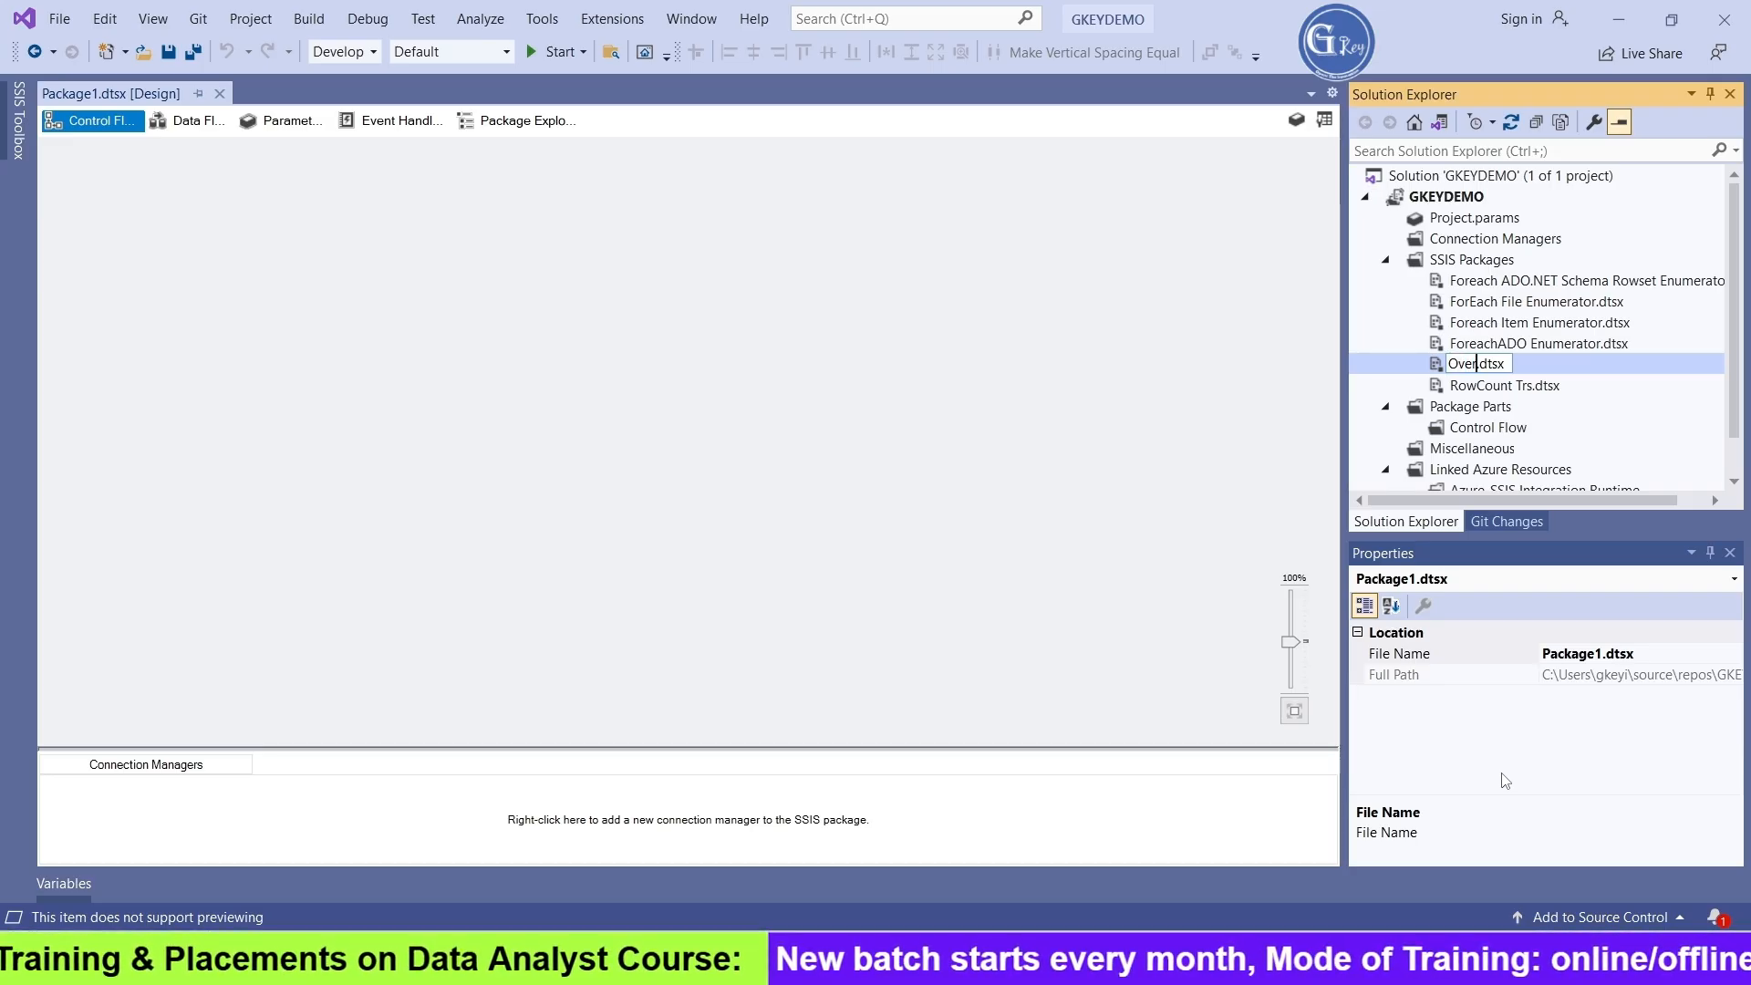
text(verwrite )
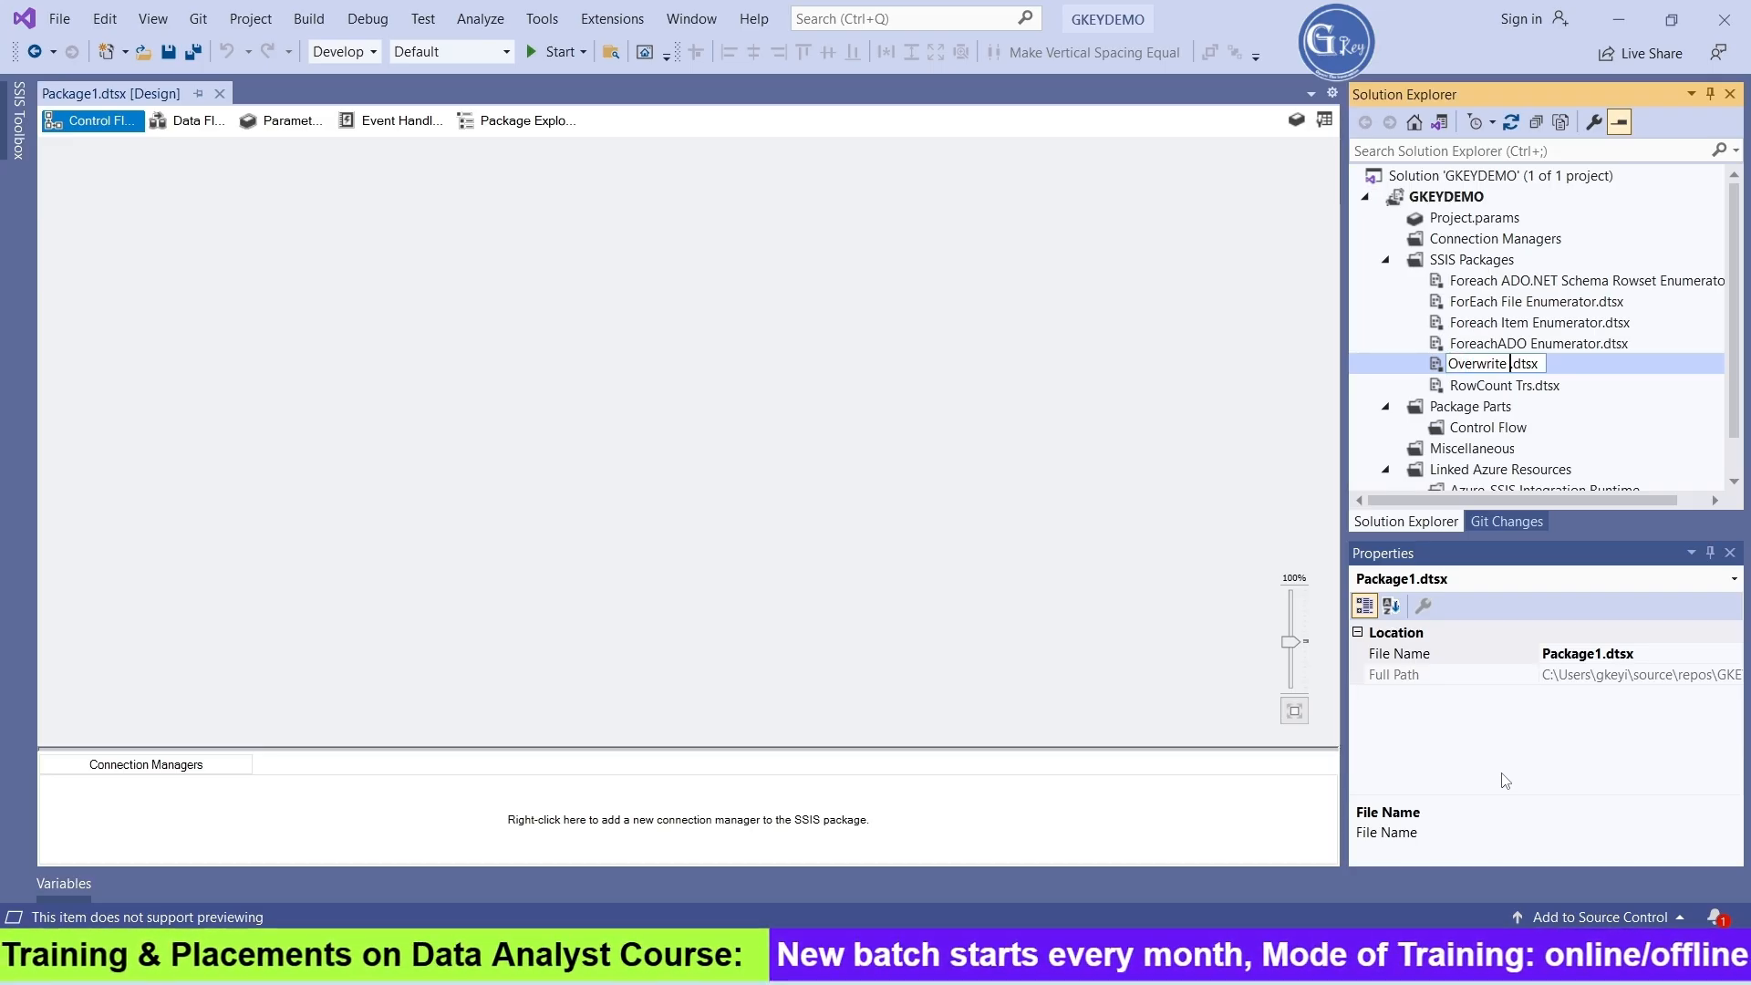
text(Excel F)
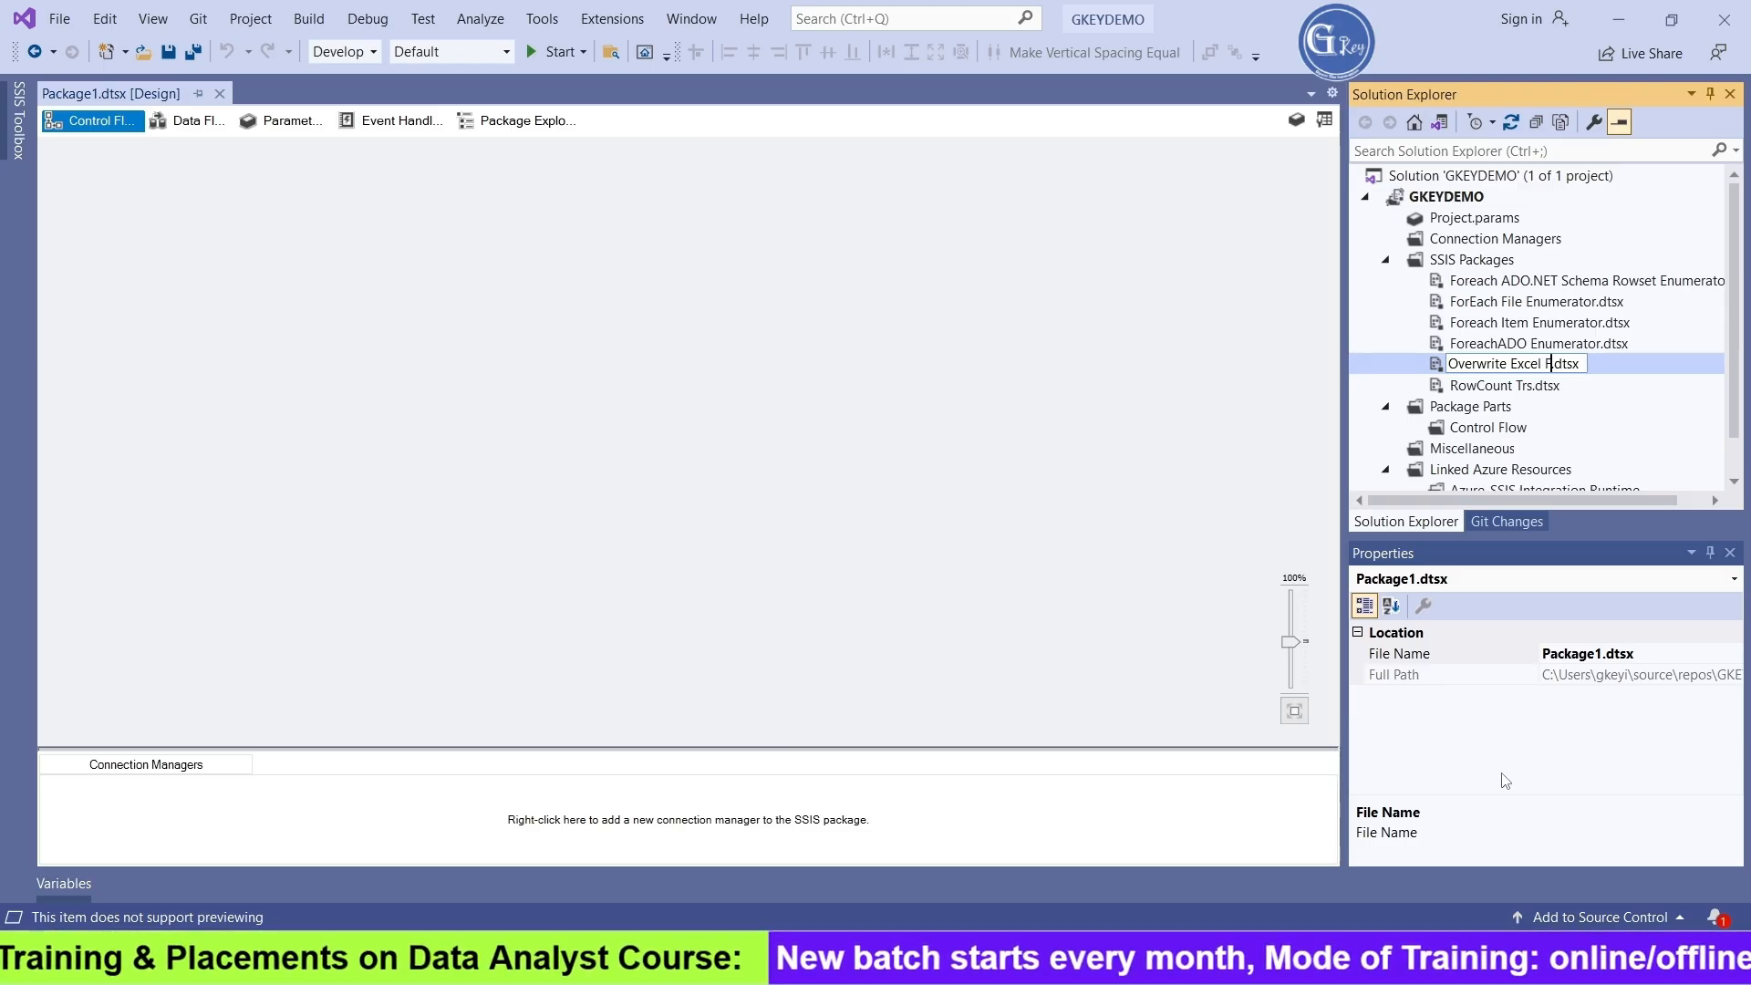
text(ile)
key(Return)
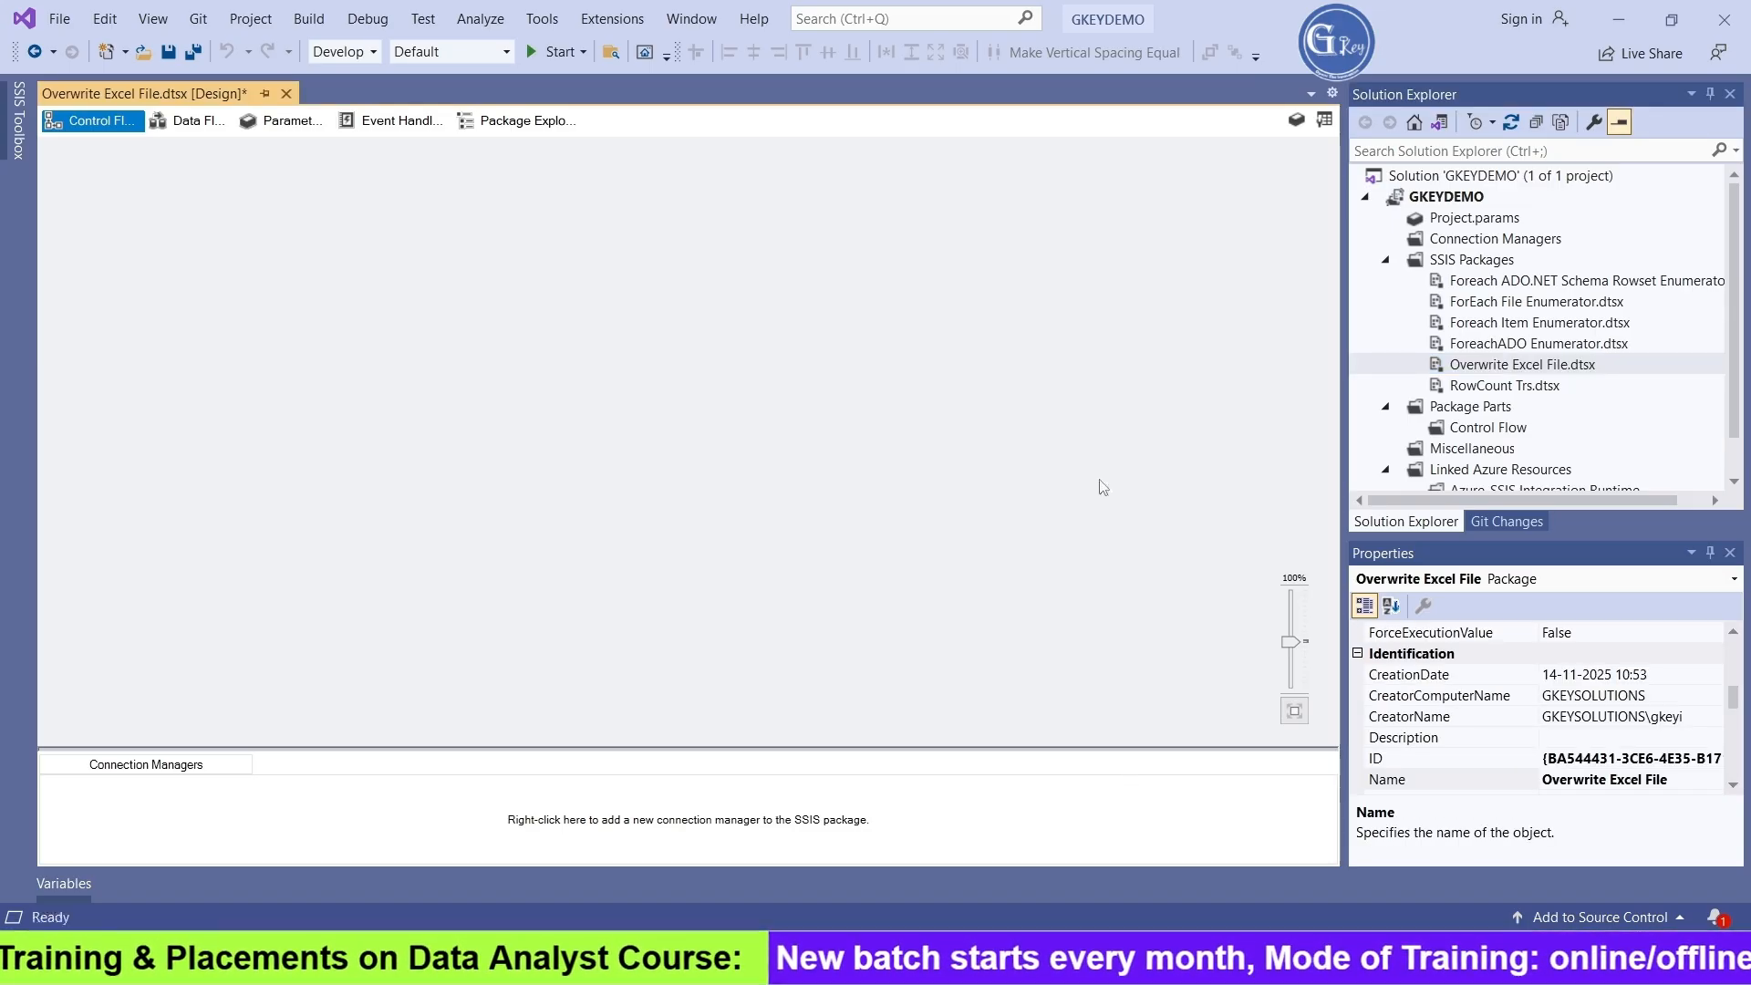
click(886, 586)
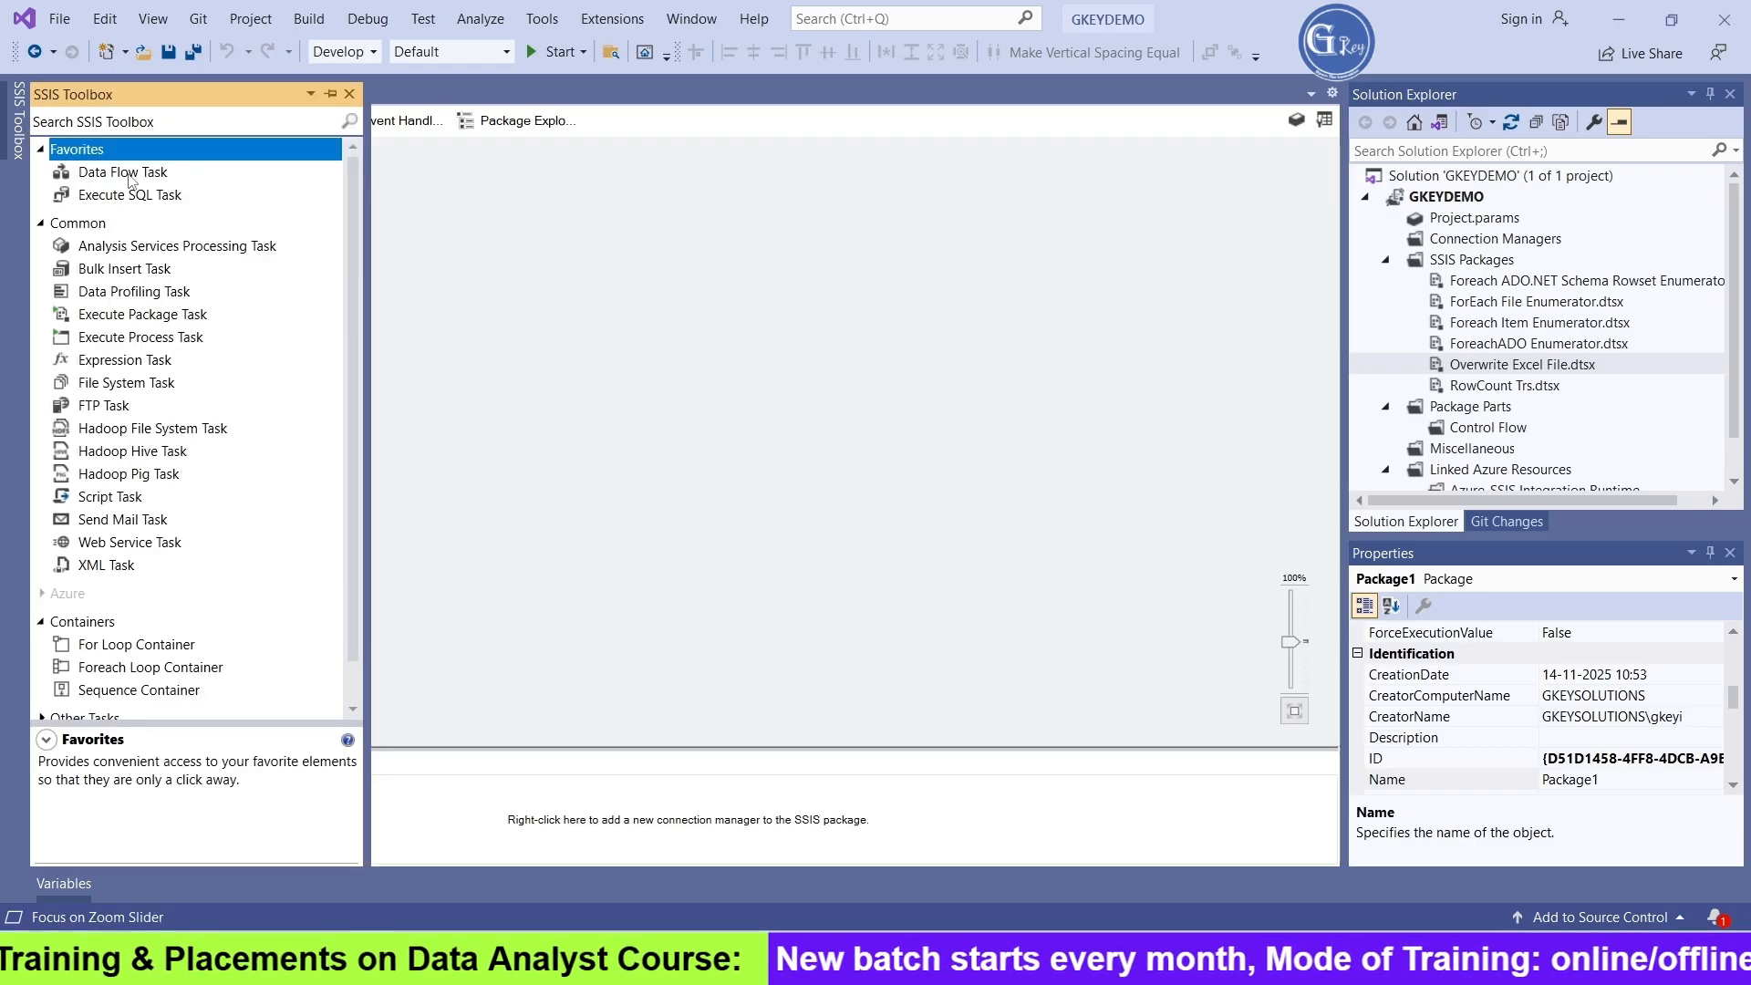
Add a Data Flow Task to the package's control flow
click(131, 180)
drag(584, 232, 648, 325)
click(969, 392)
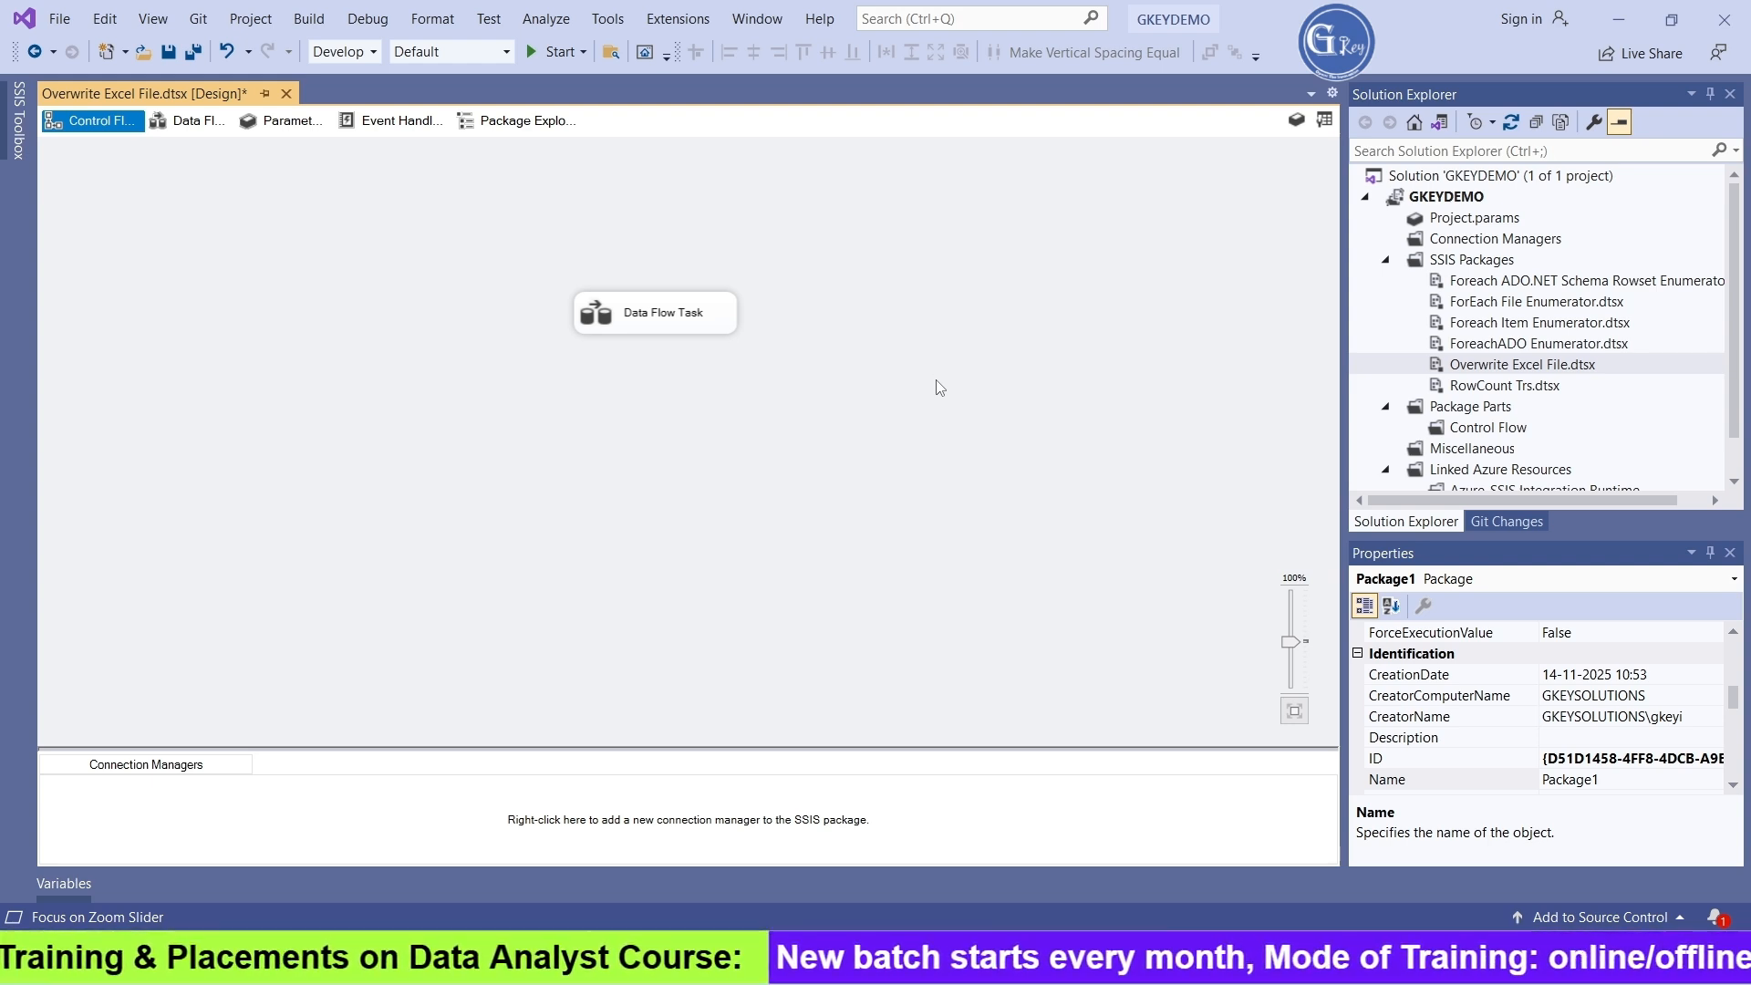
Open the Data Flow Task and add an OLE DB Source to its data flow
double_click(617, 324)
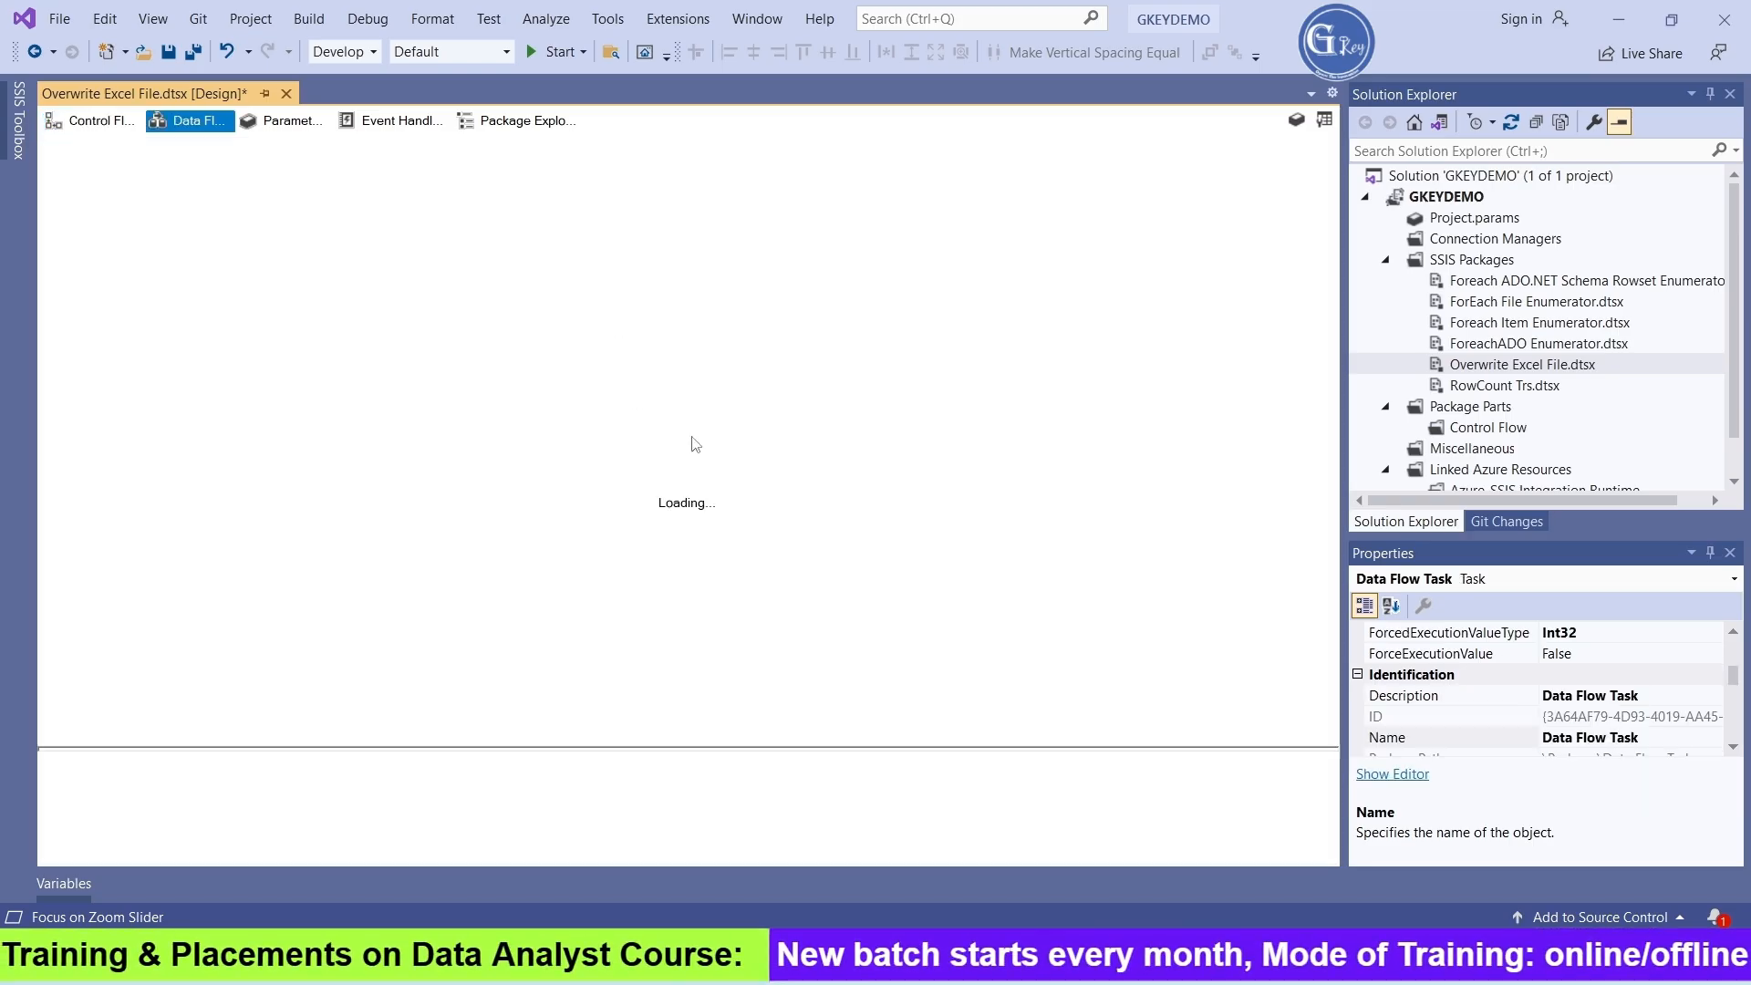
click(18, 146)
scroll(219, 586, down, 13)
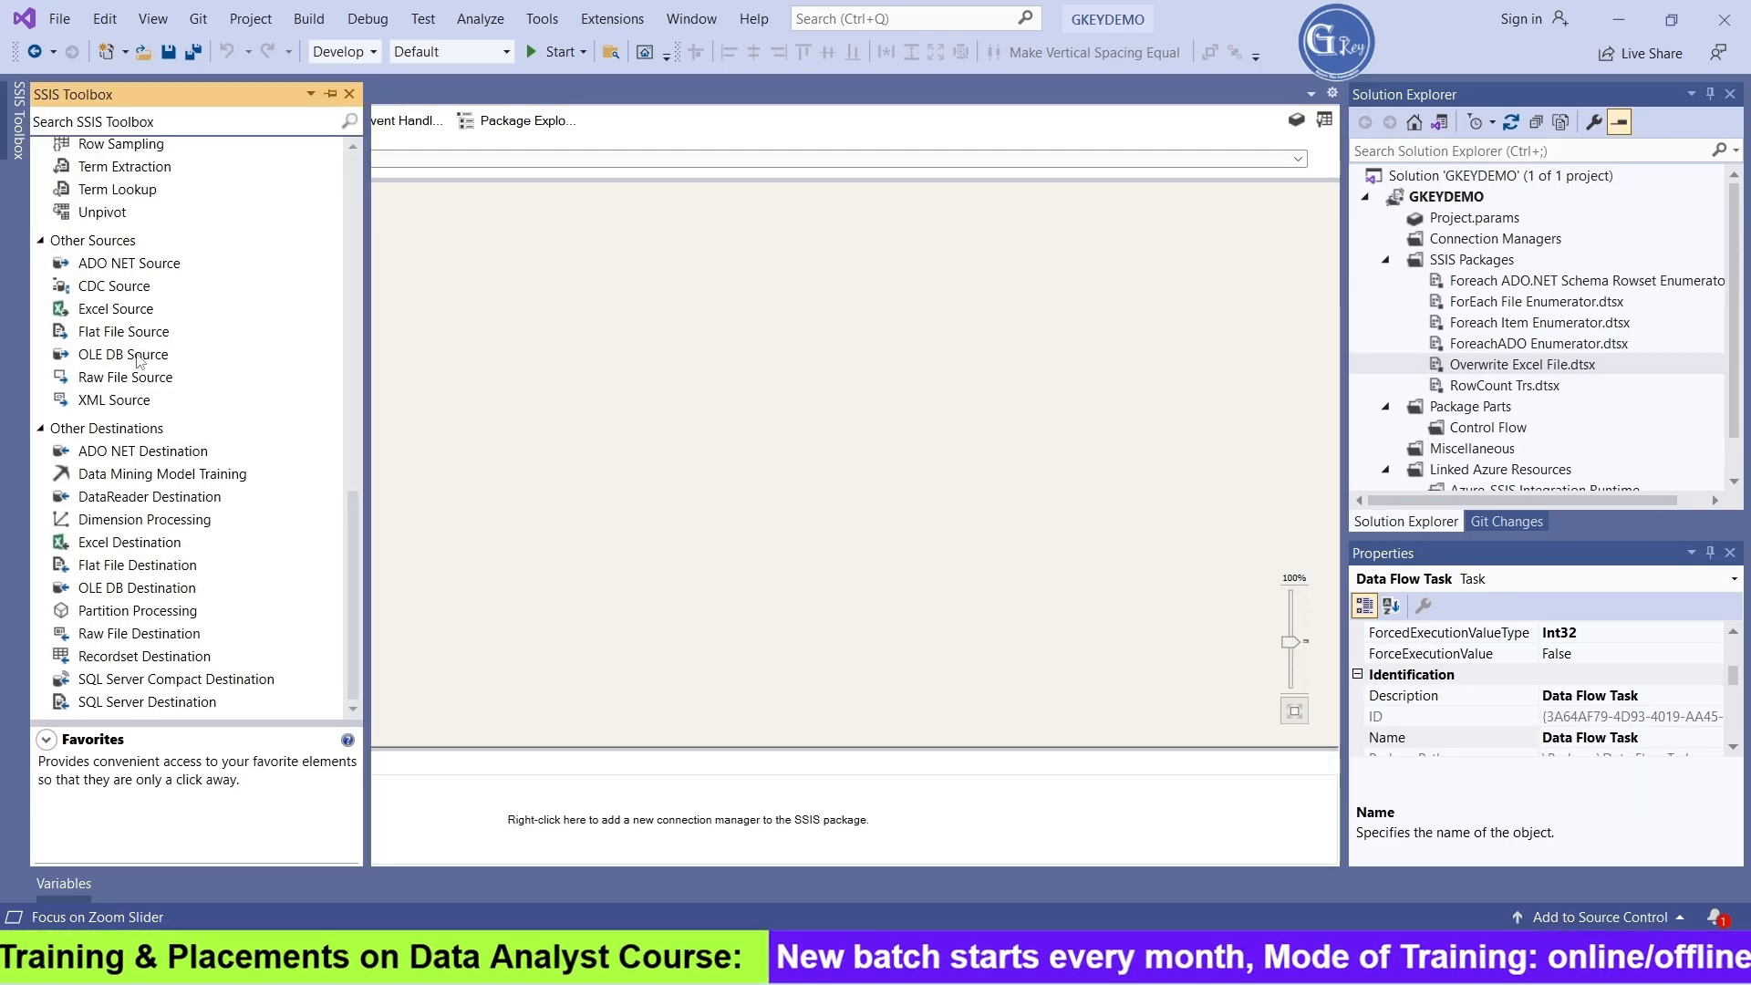
drag(128, 359, 620, 292)
Assign the OLE DB Source a new connection manager based on the GKEYSOLUTIONS.DEMO@GKEY data connection
double_click(693, 313)
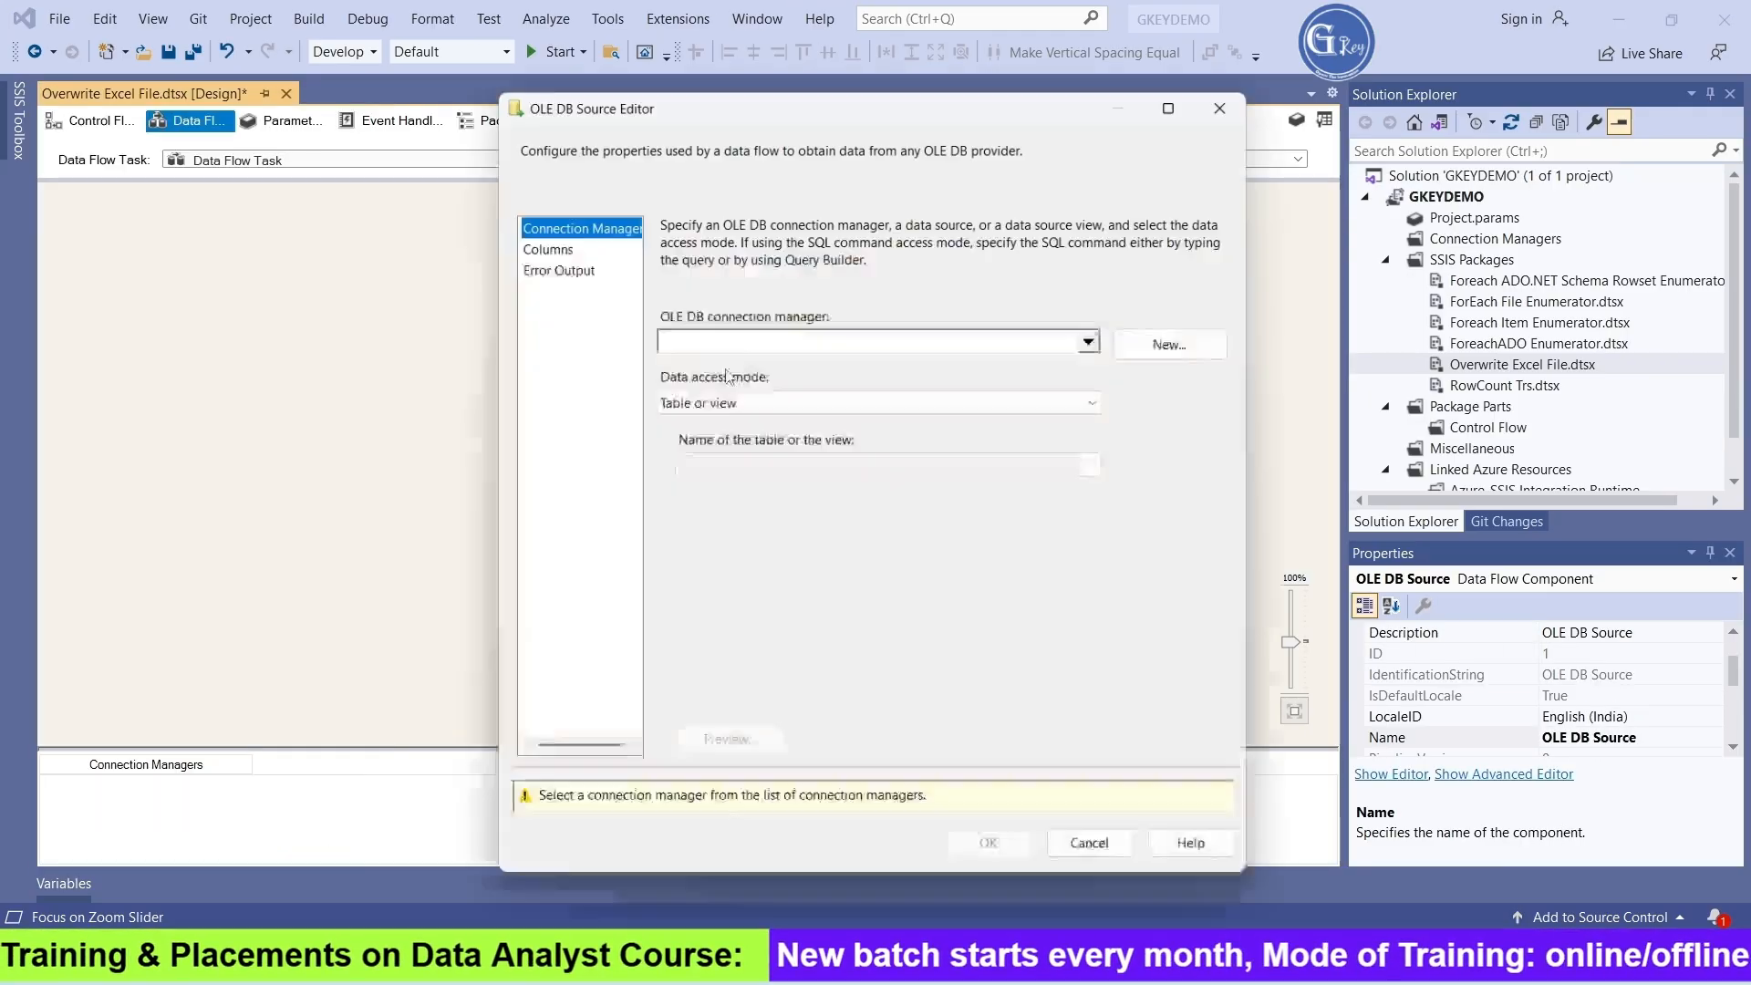
click(1185, 340)
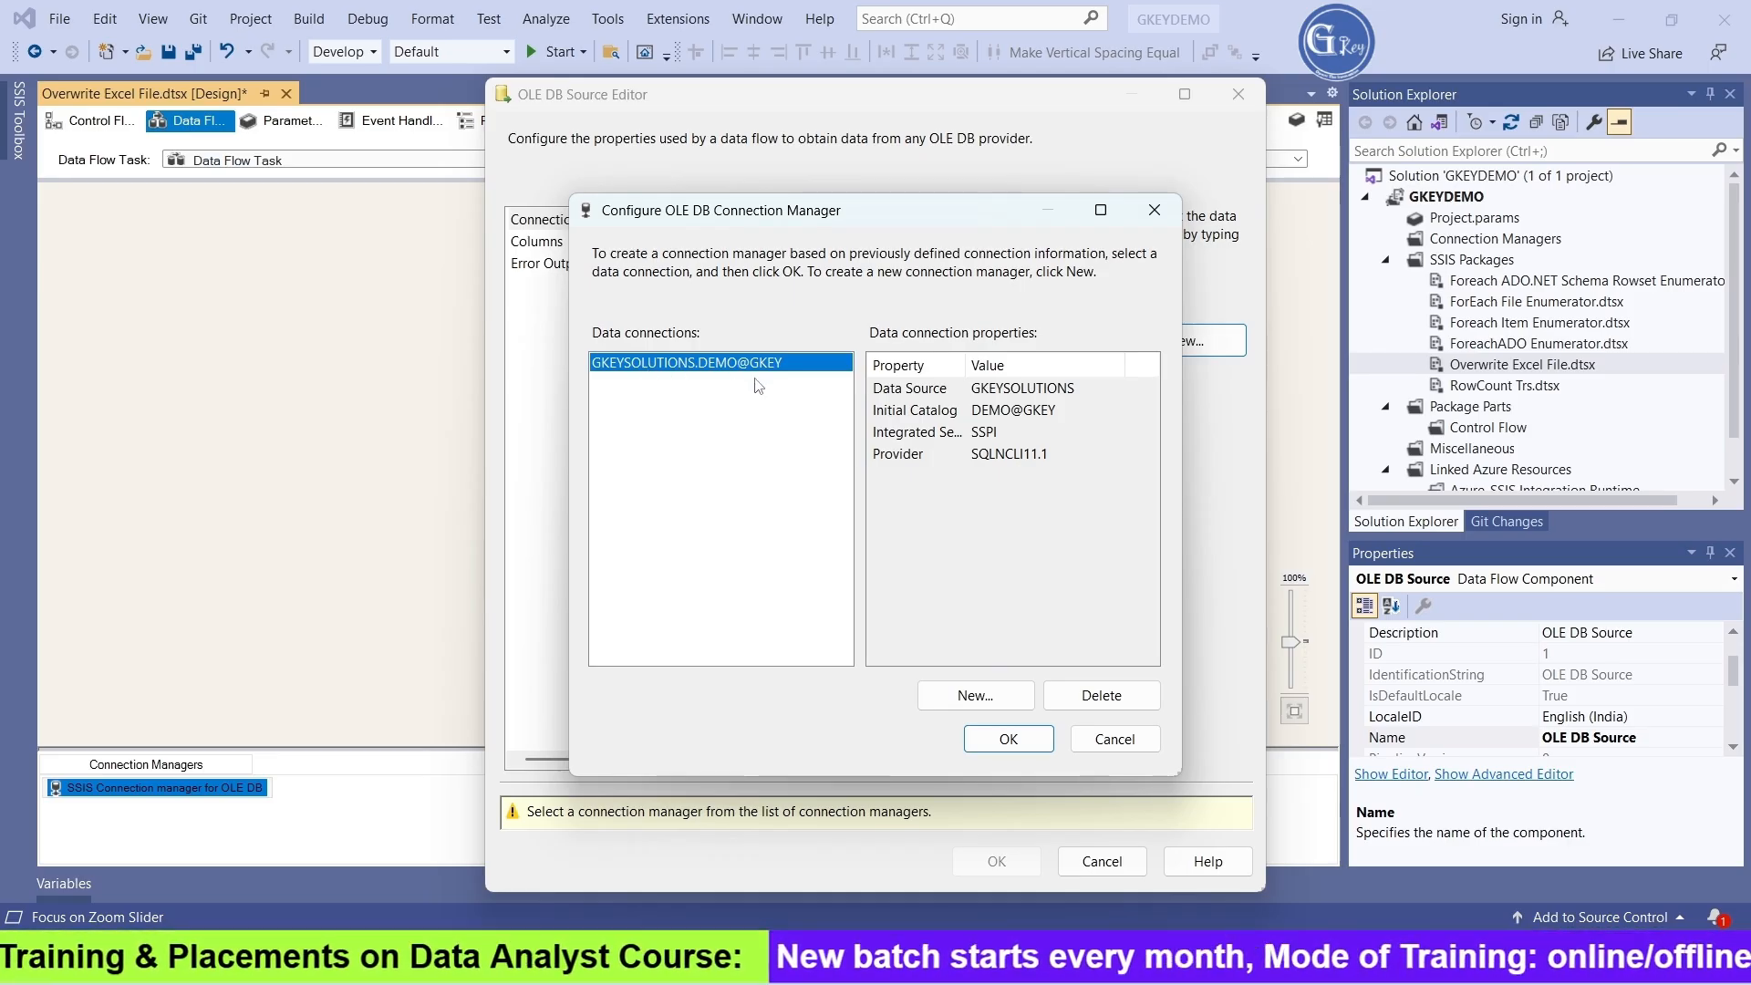
click(1011, 739)
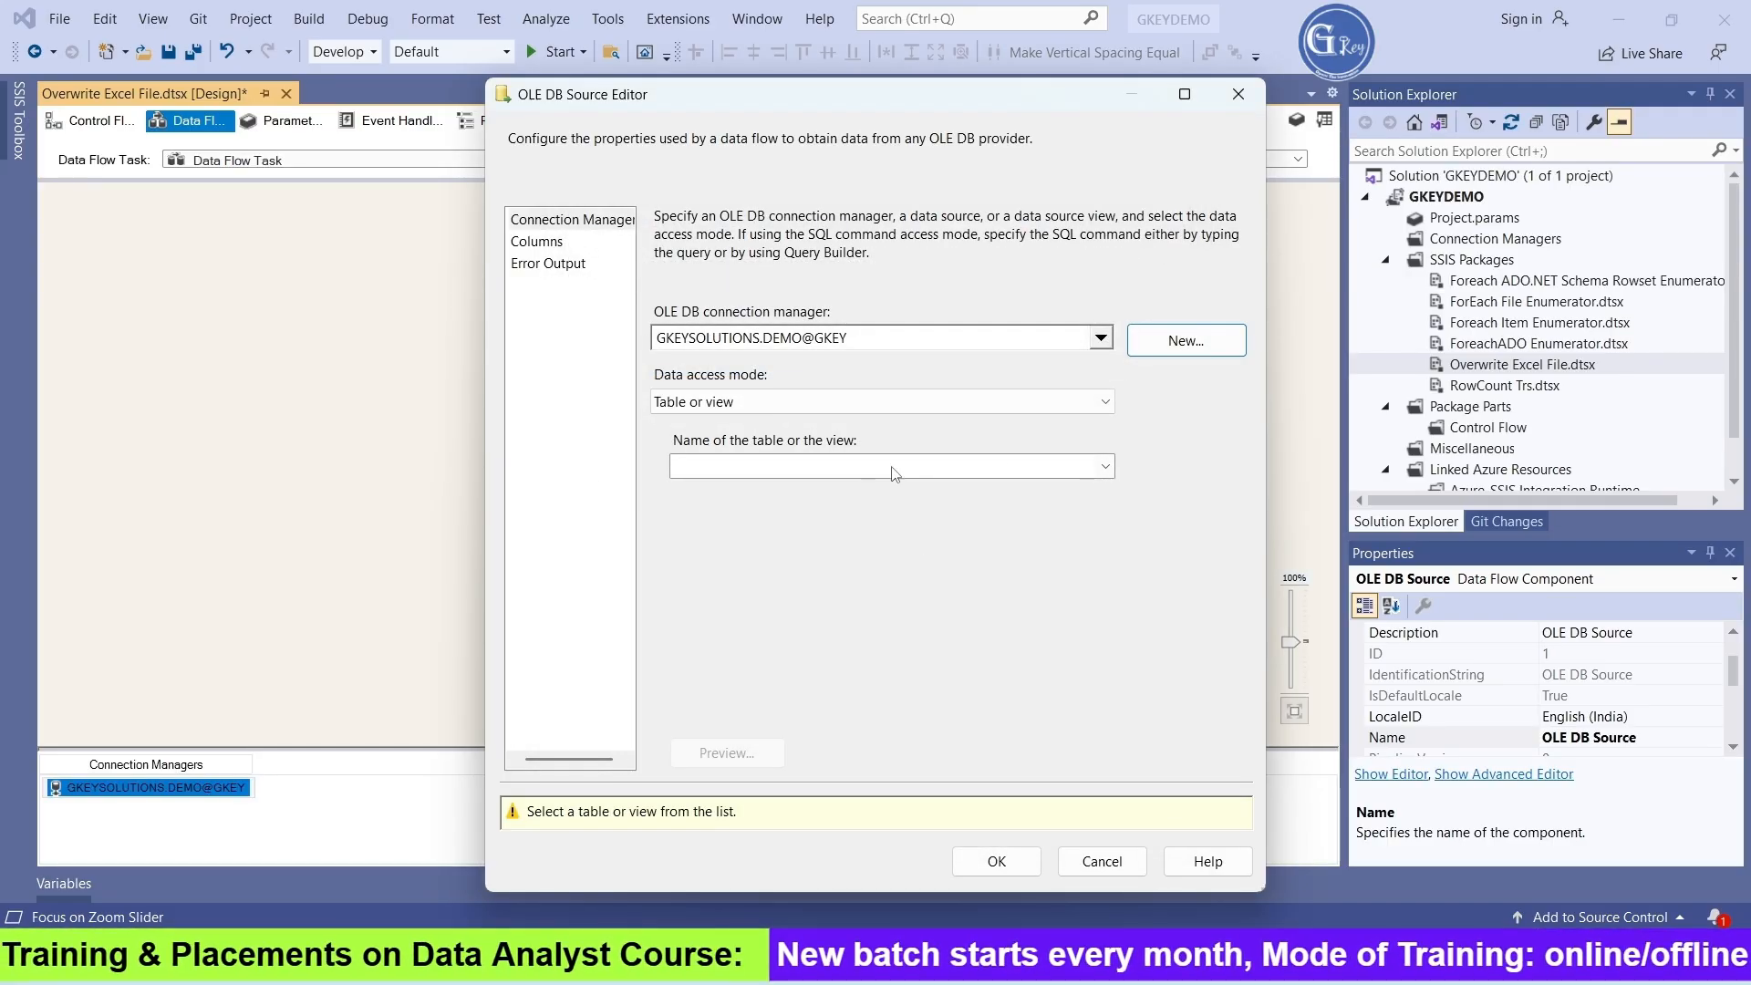
Choose the [dbo].[Person] table for the OLE DB Source, preview its rows, and accept the source settings
click(1105, 467)
scroll(1003, 926, down, 5)
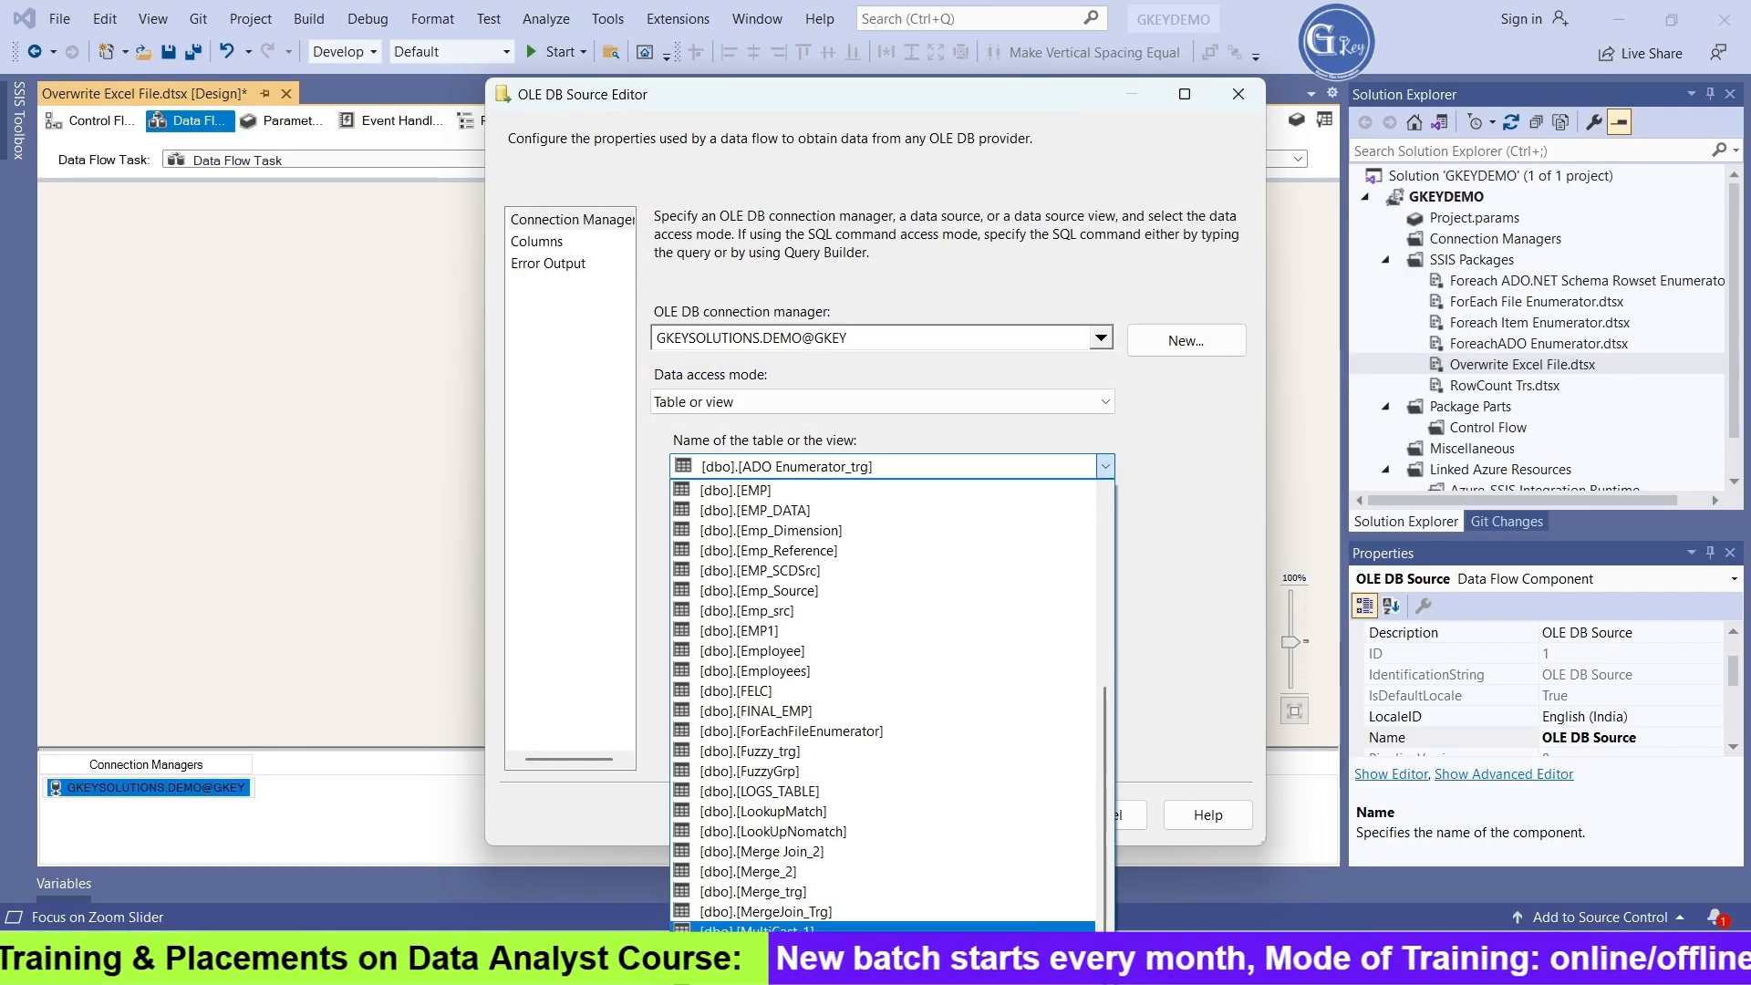
click(985, 945)
click(727, 752)
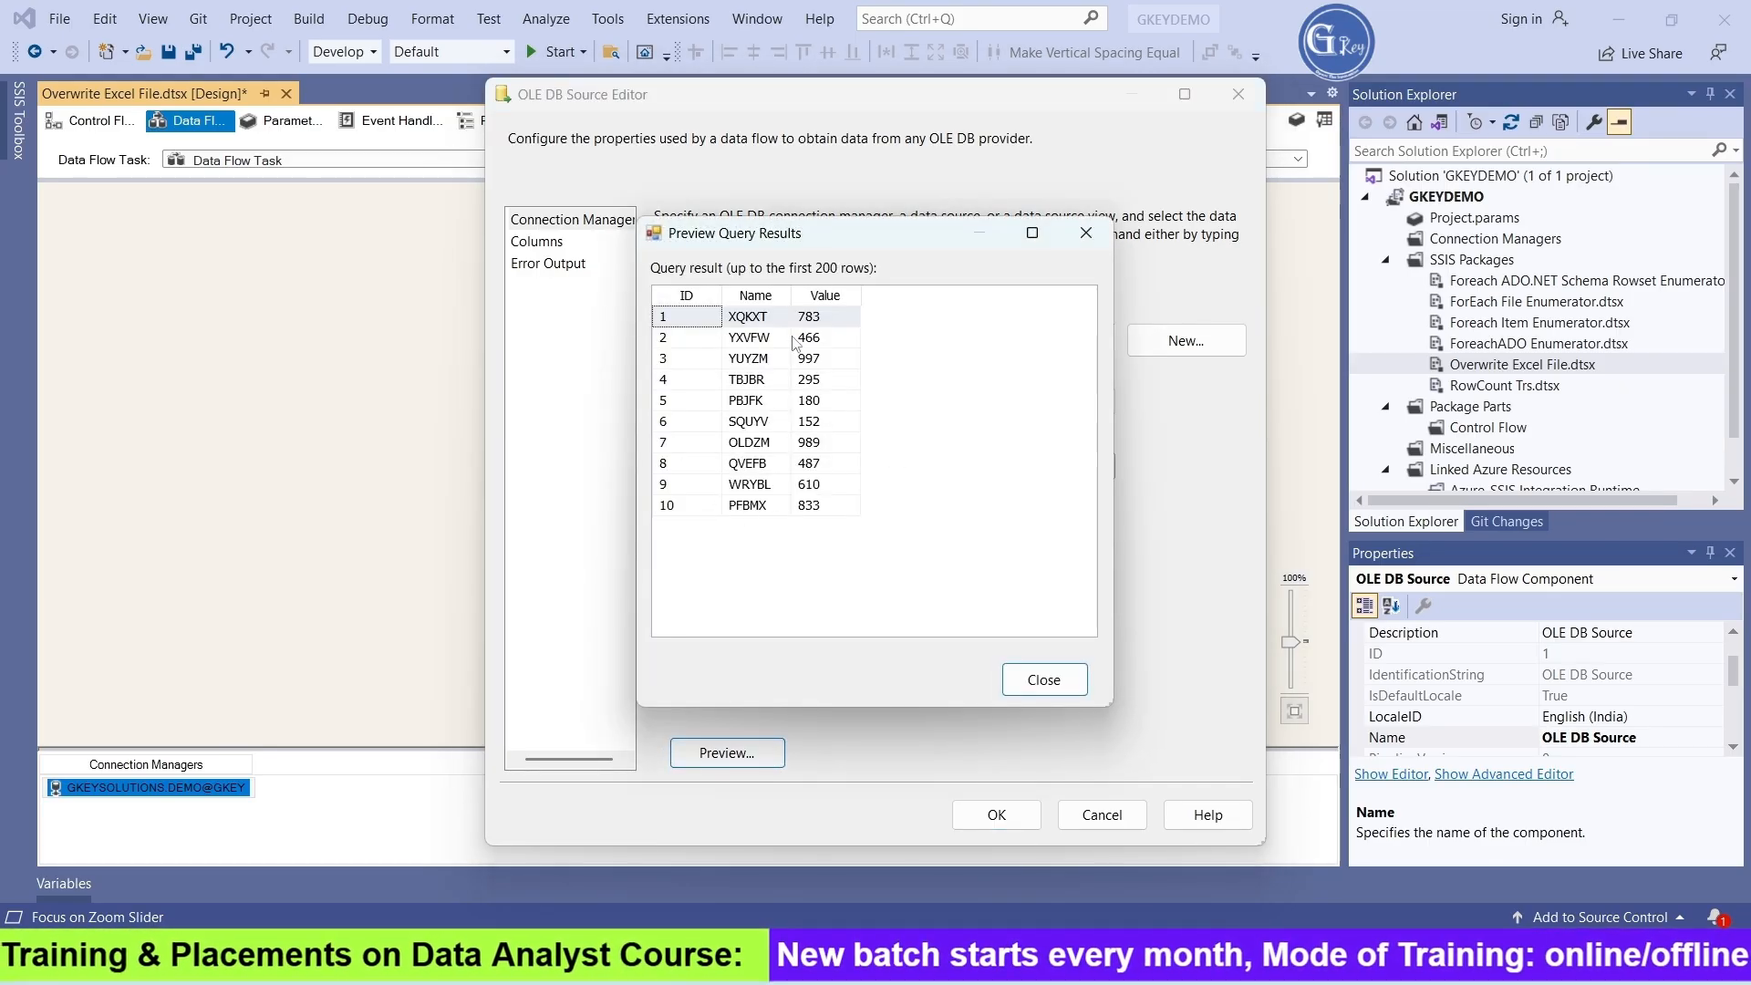
click(1058, 686)
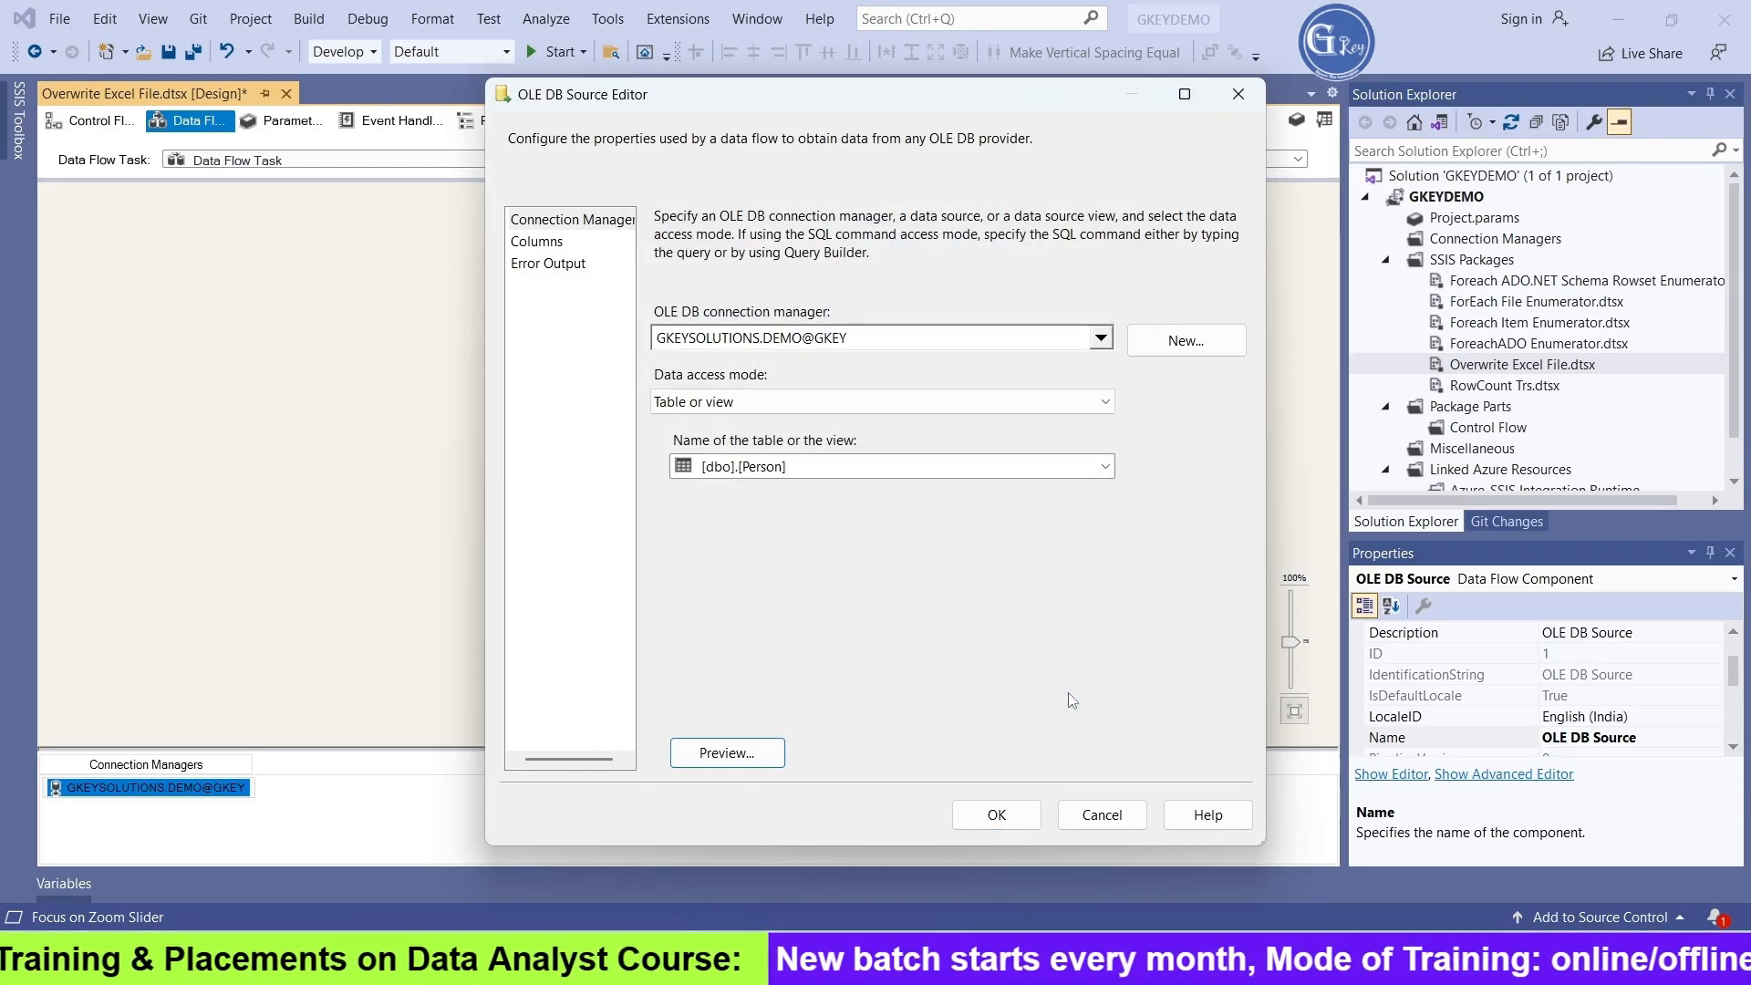
click(998, 814)
click(791, 599)
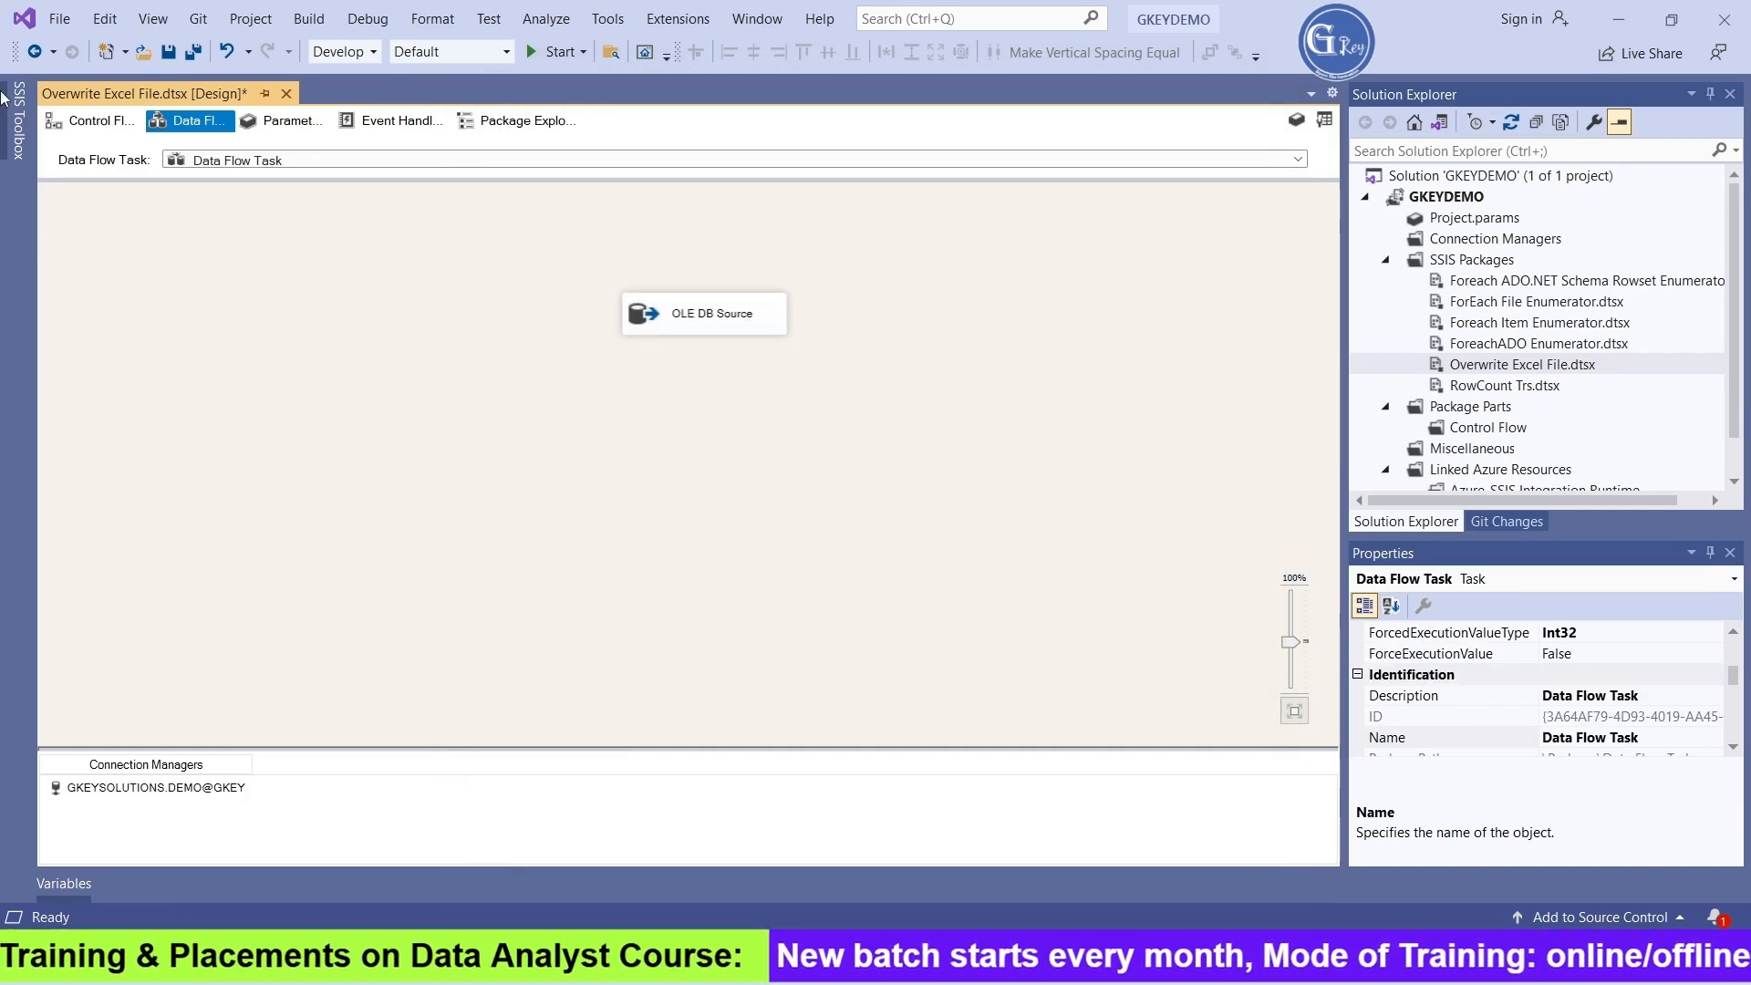
Add an Excel Destination below the OLE DB Source and connect the source's data output to it
click(18, 123)
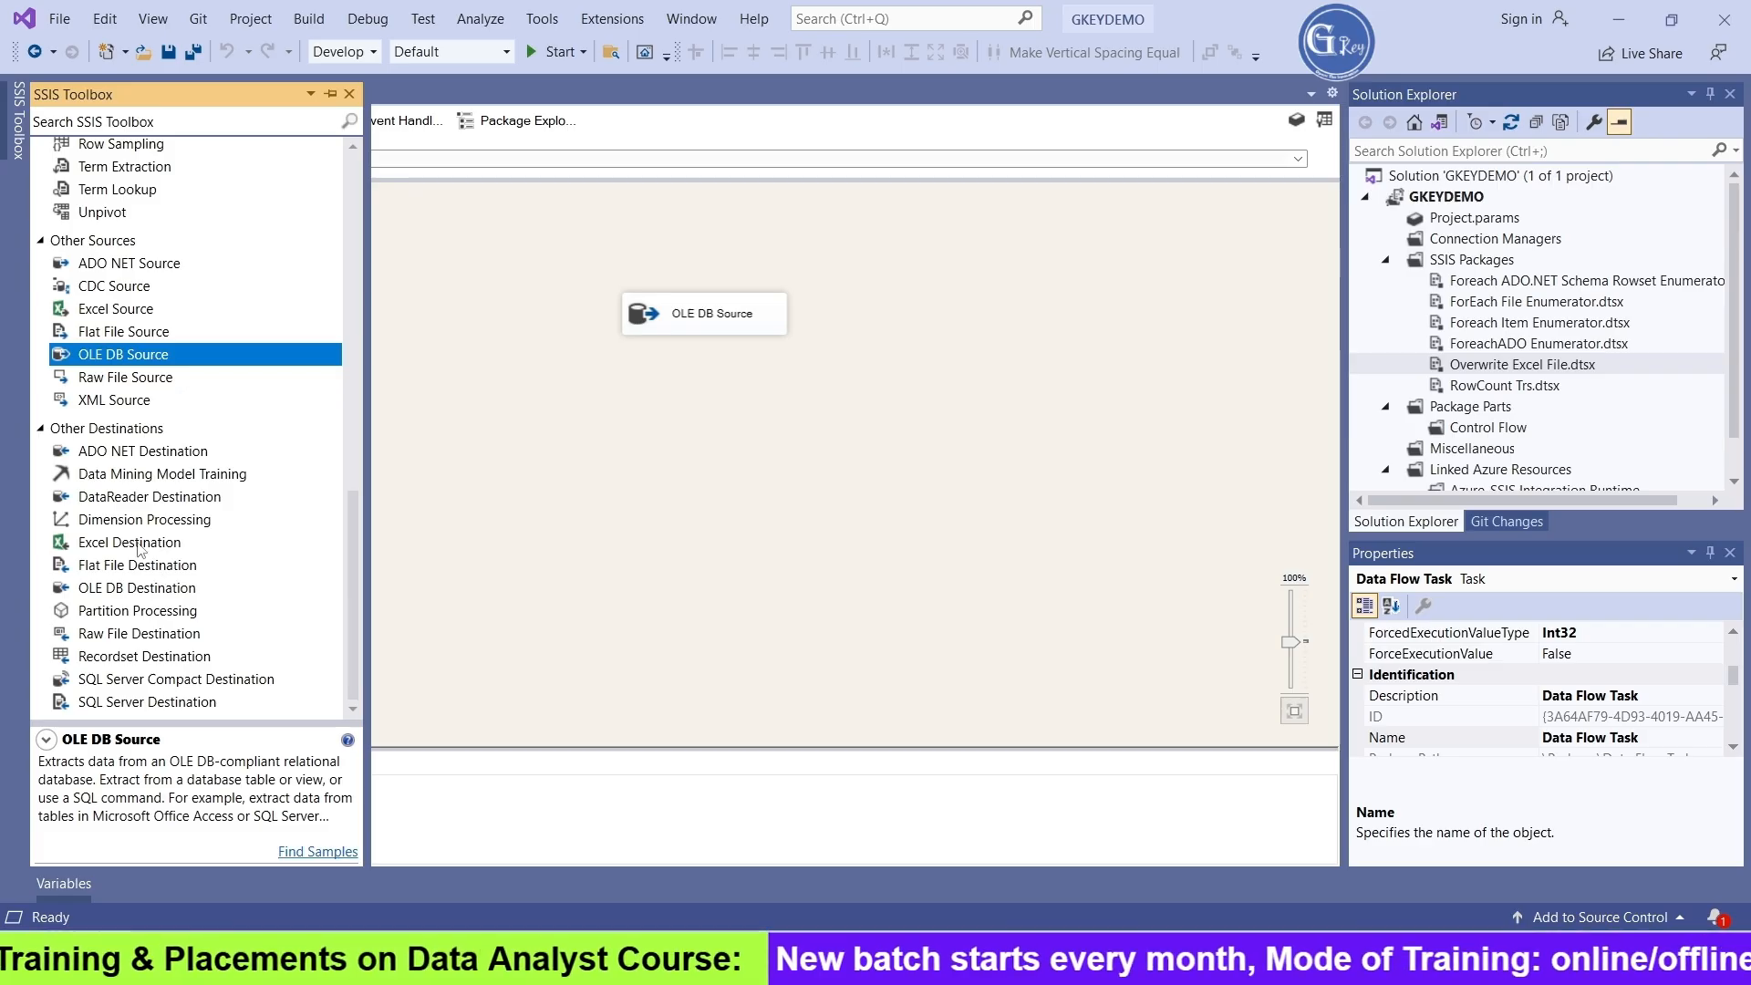
drag(129, 541, 670, 461)
click(707, 315)
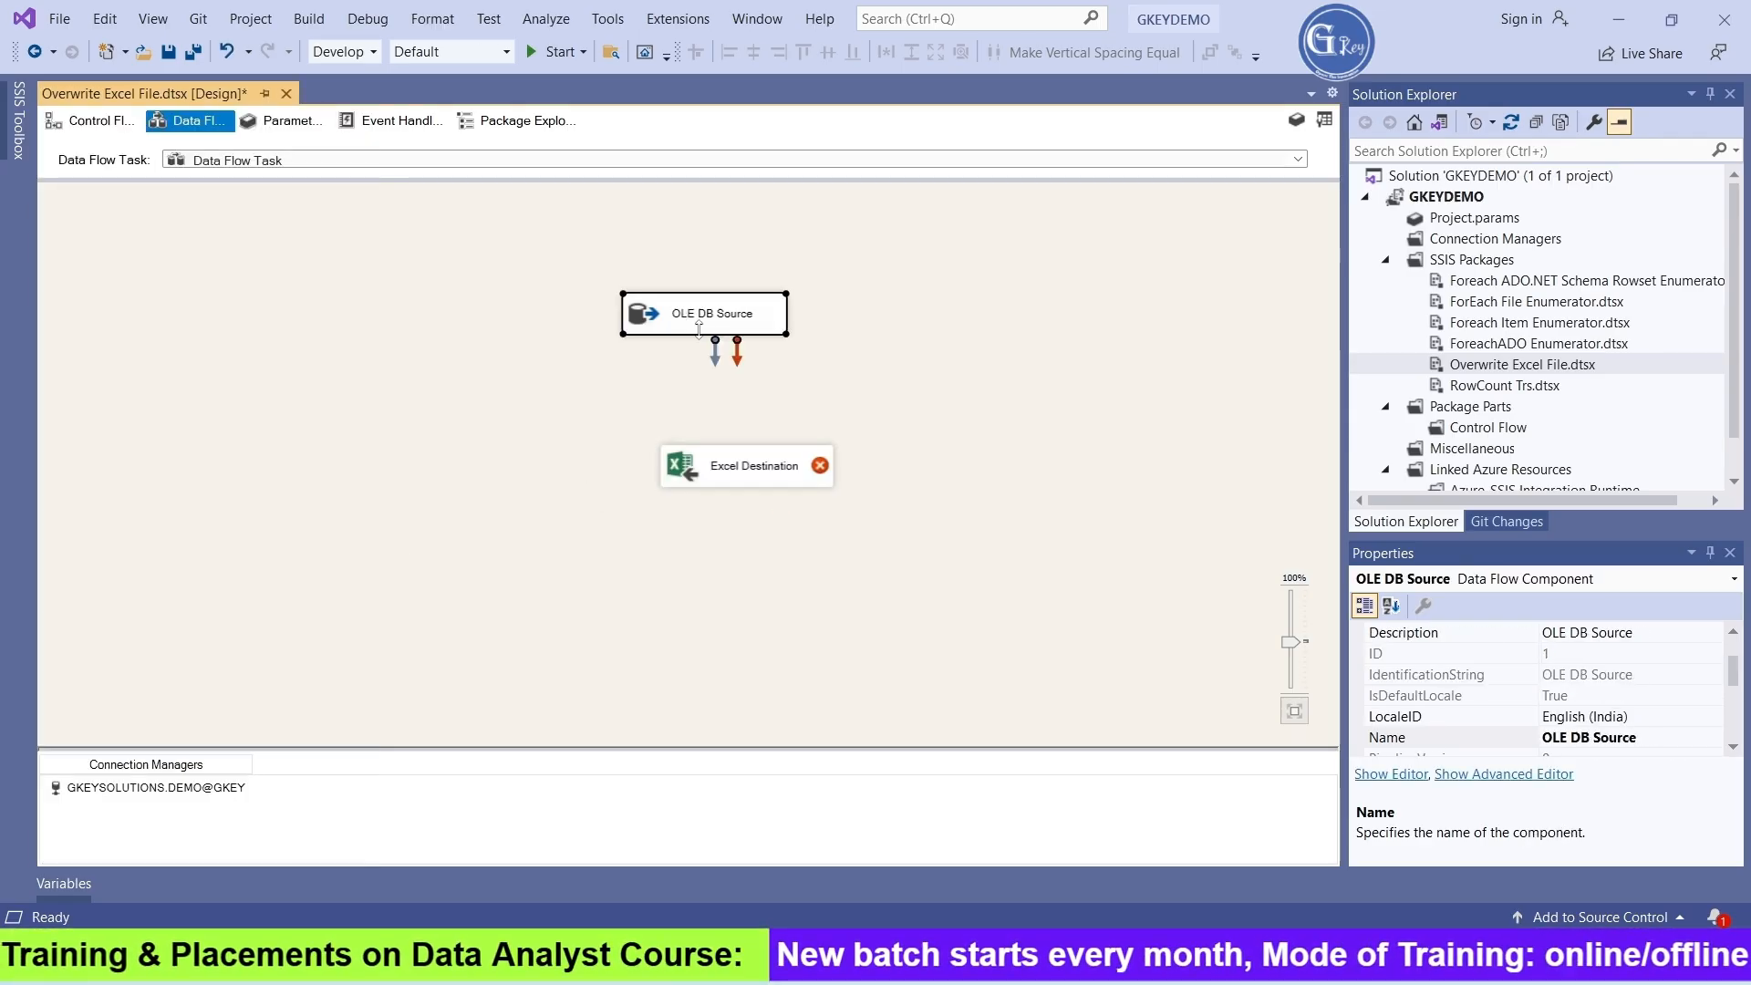
drag(716, 349, 663, 480)
Switch to File Explorer and create a Microsoft Excel worksheet named Person_Data.xlsx in D:\Files
click(720, 956)
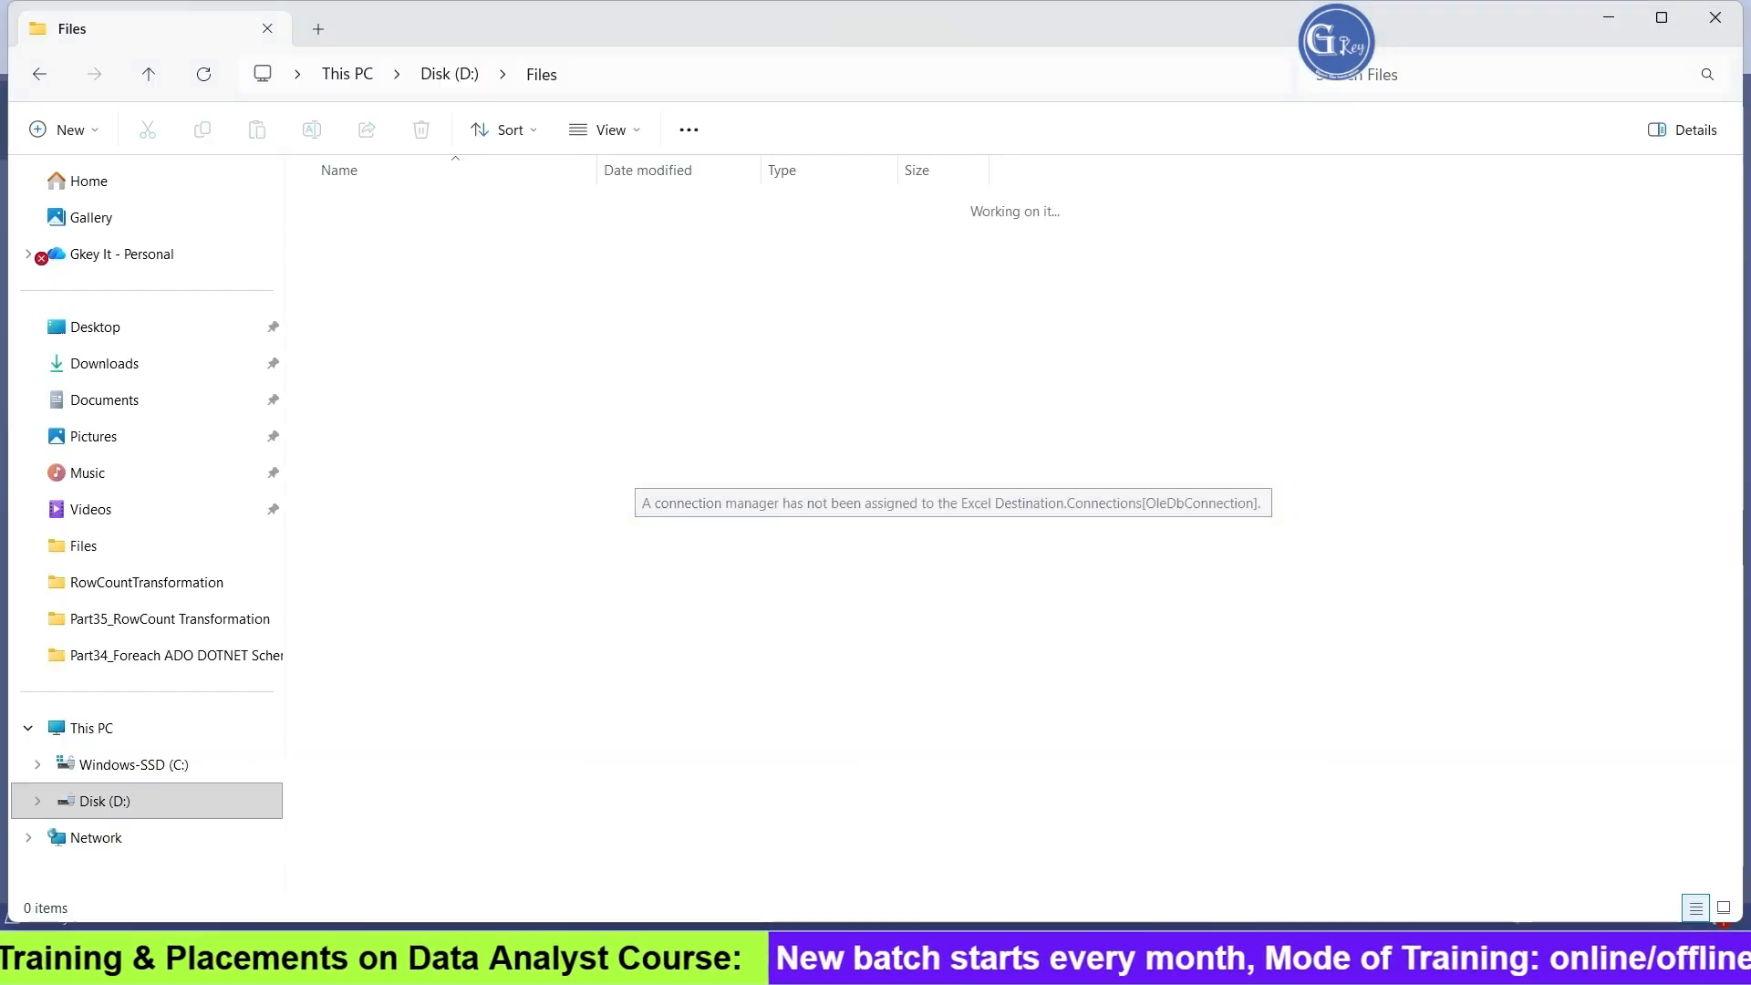
right_click(496, 301)
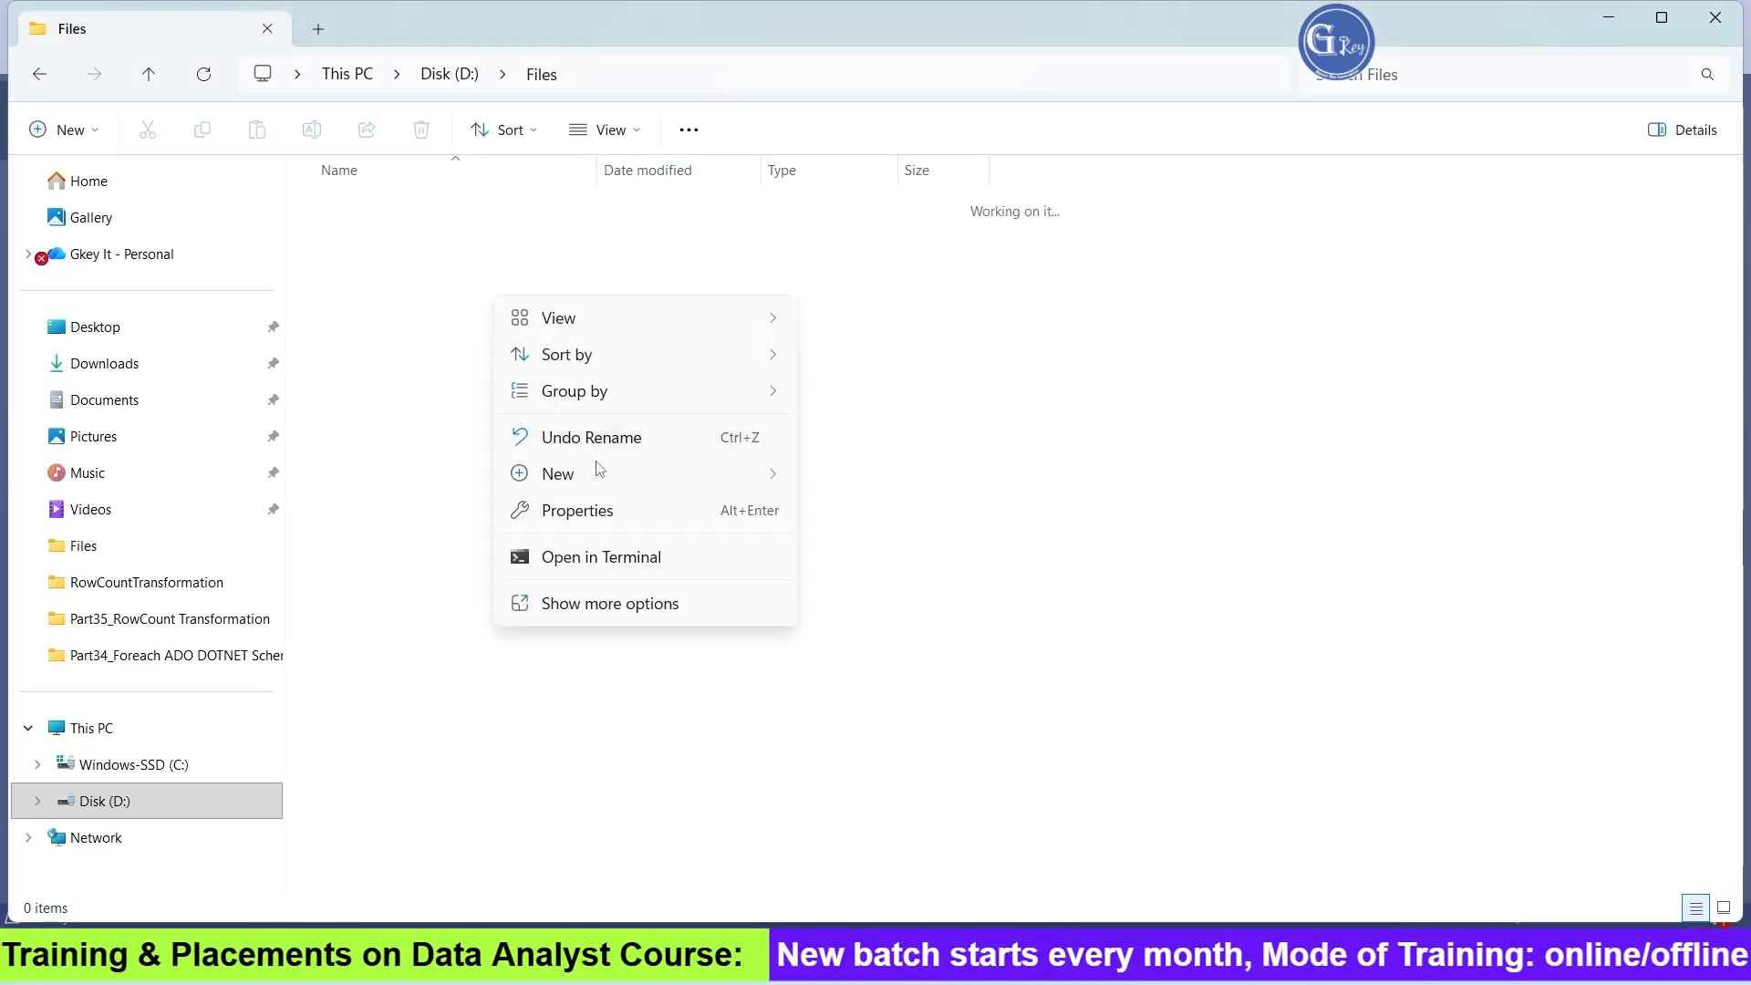
mouse_move(597, 481)
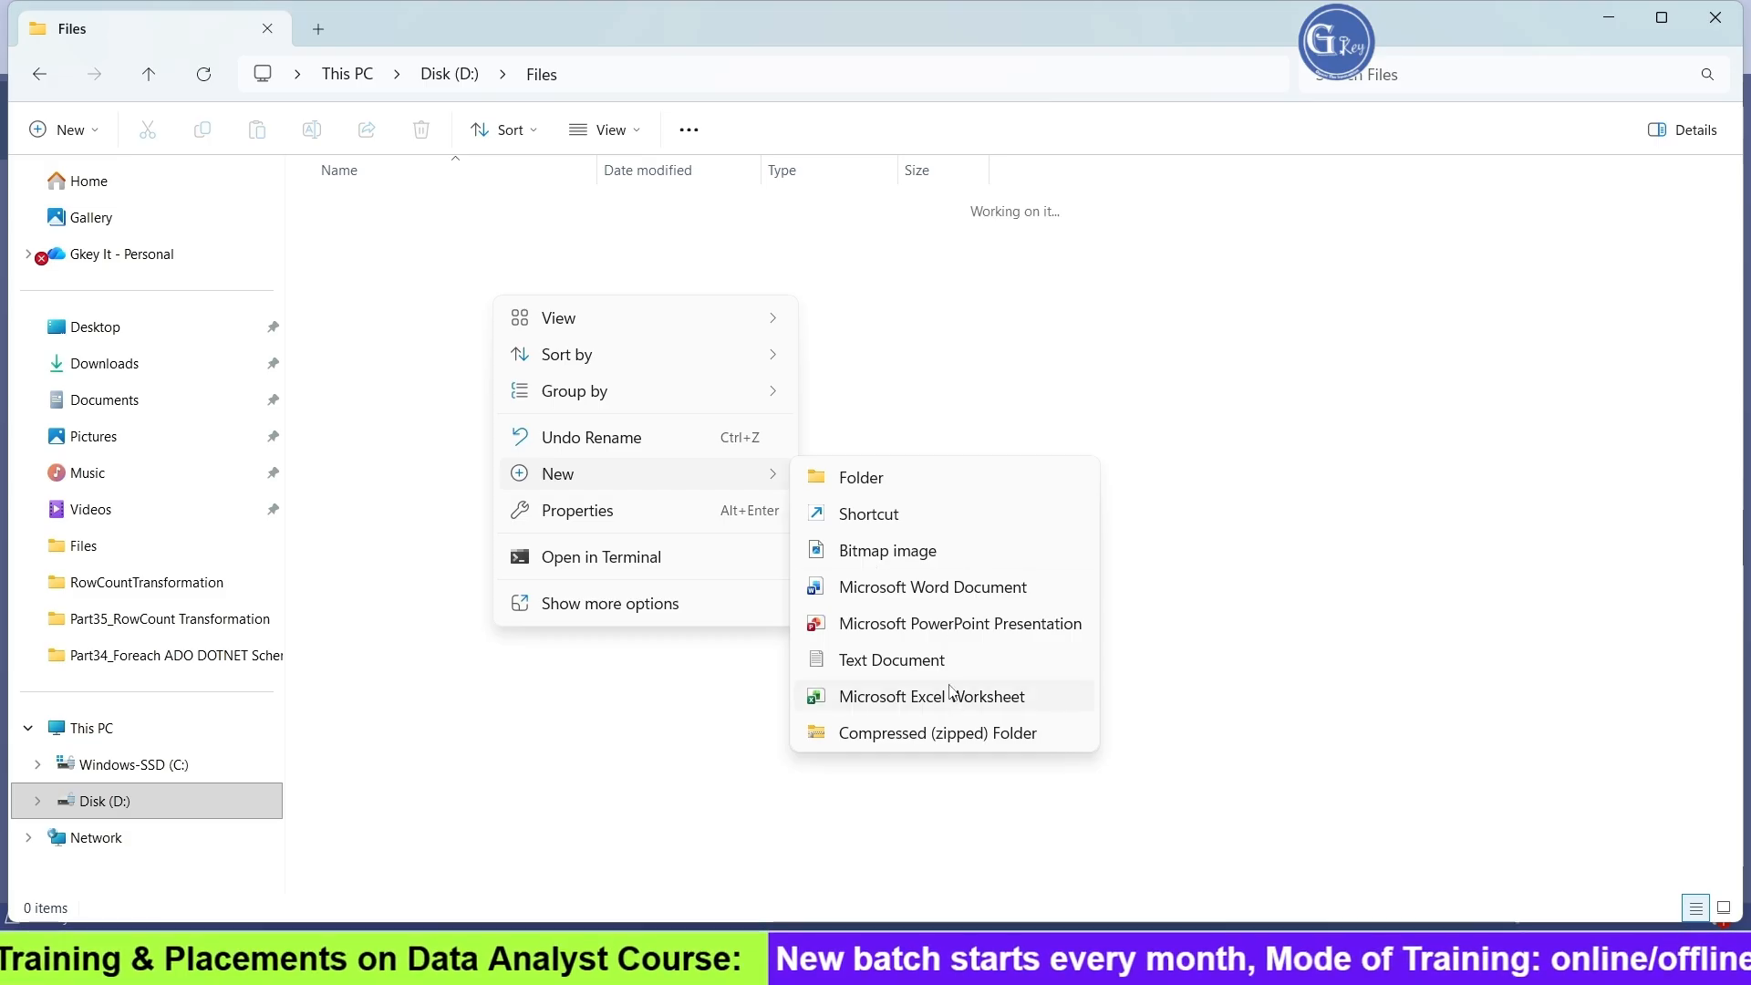
click(971, 708)
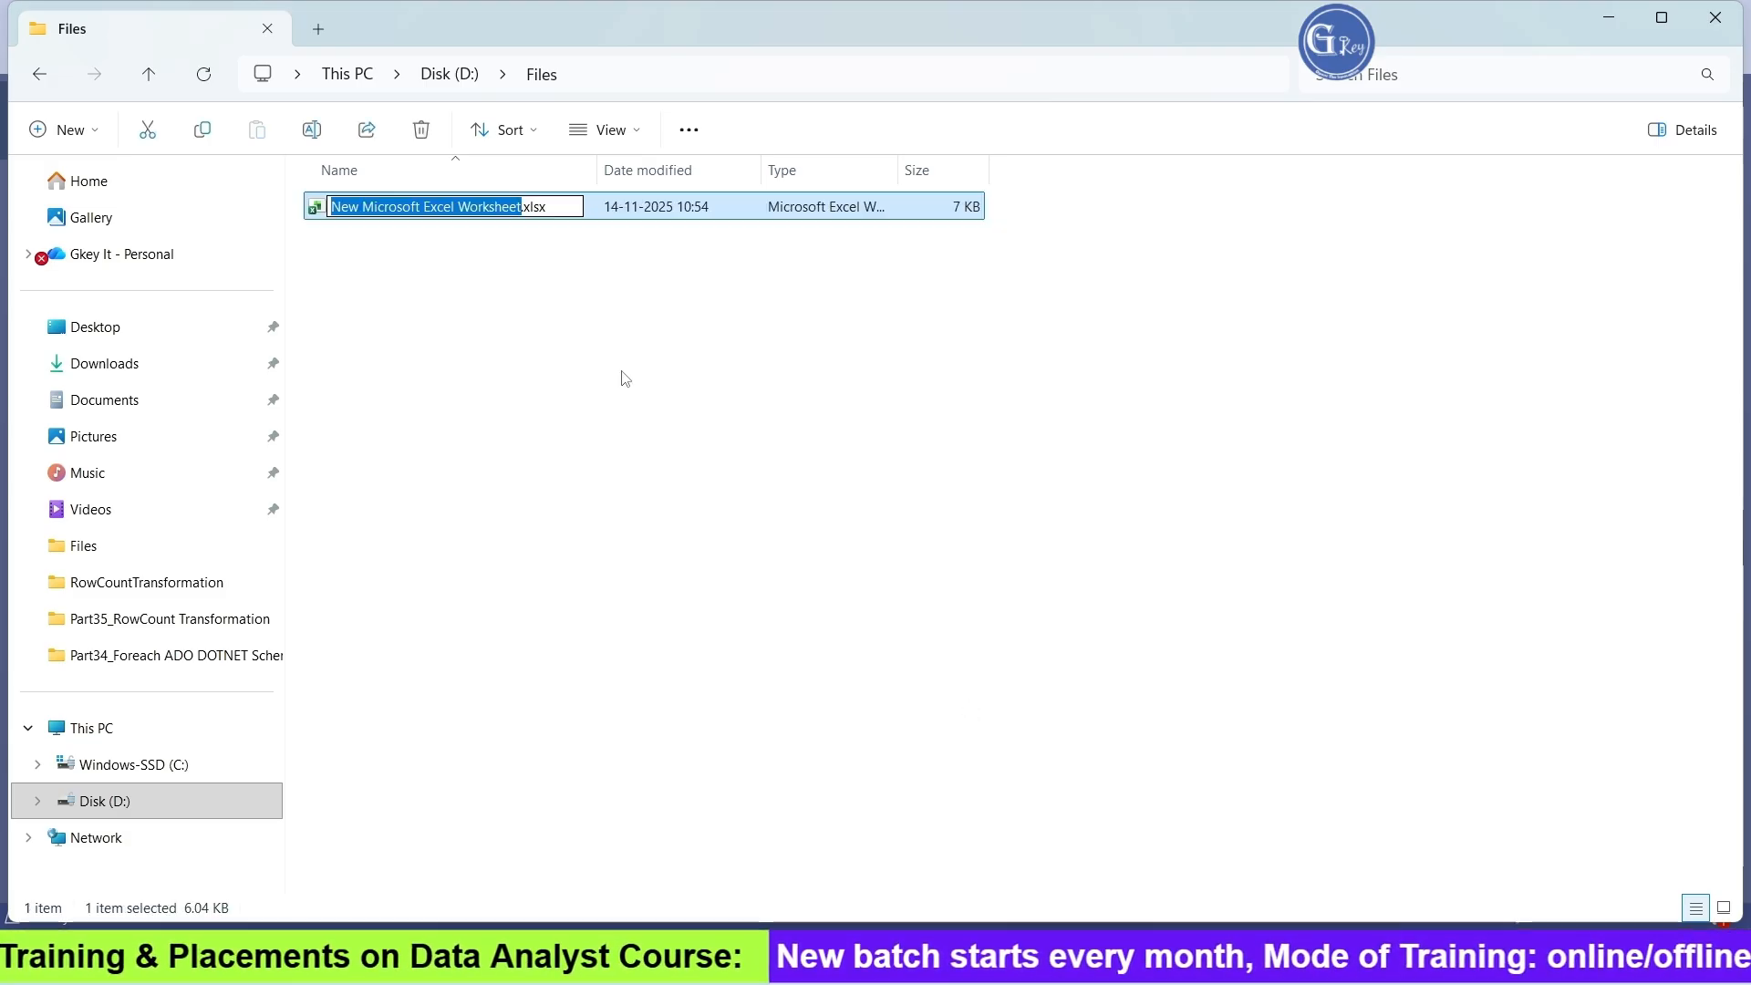
text(Person_Data)
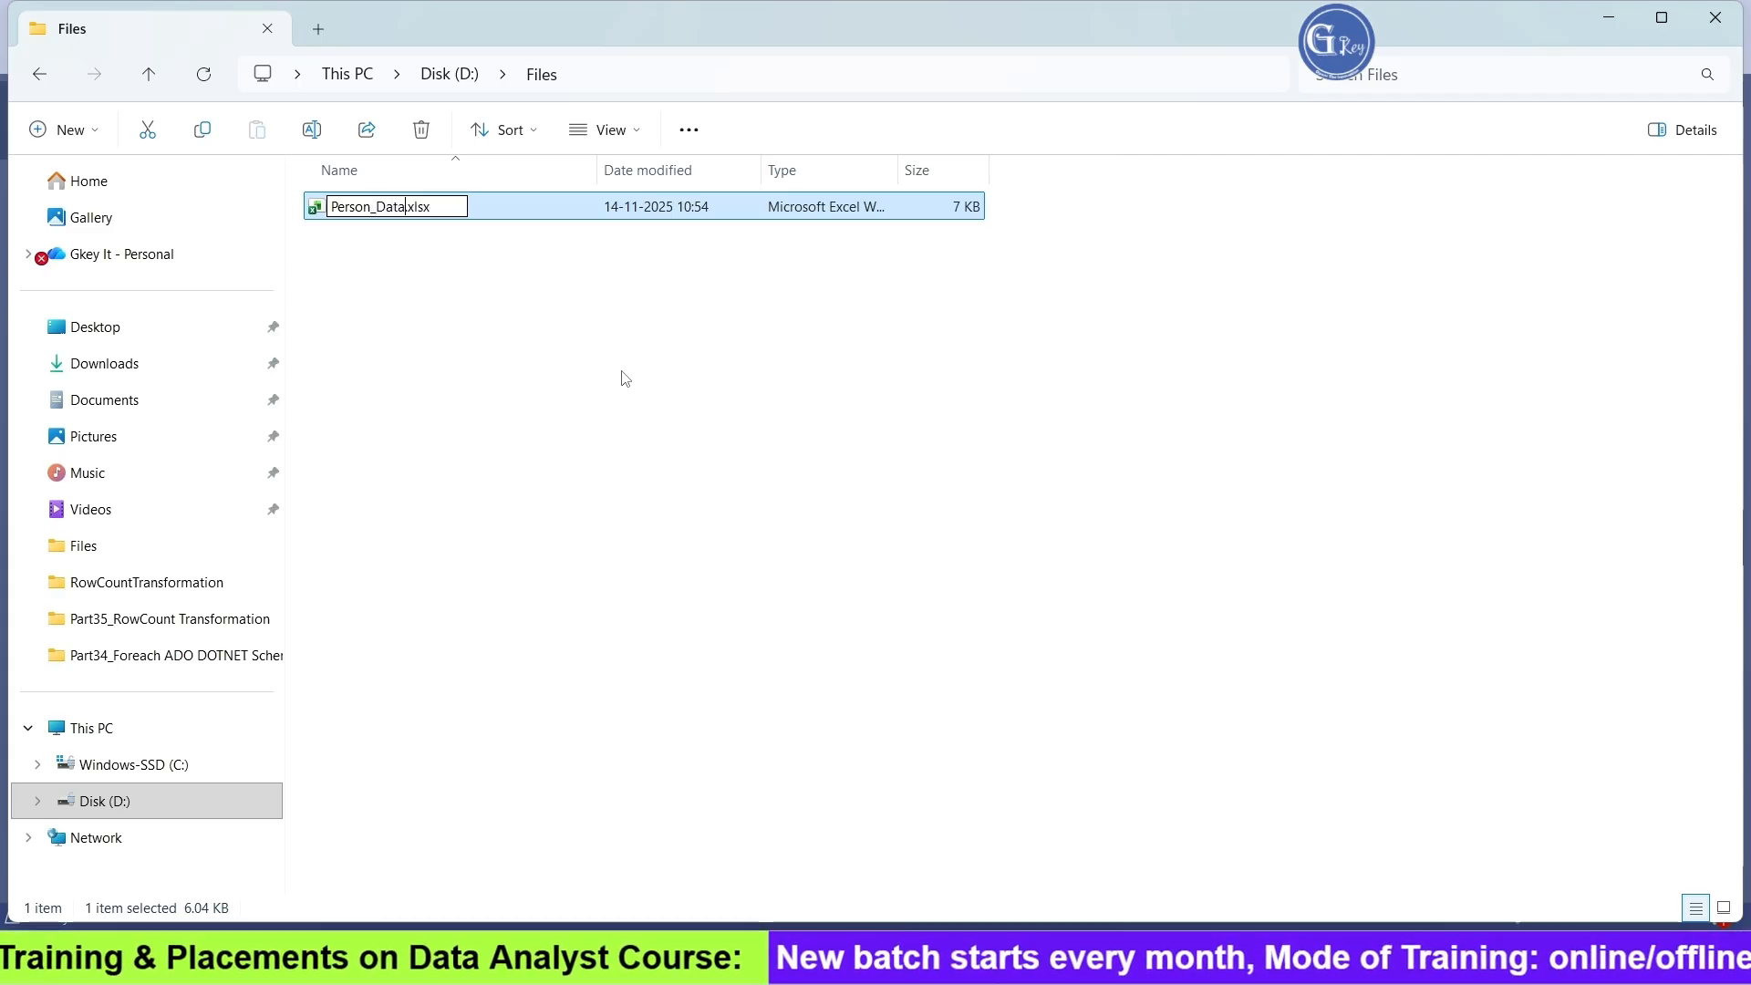
click(622, 371)
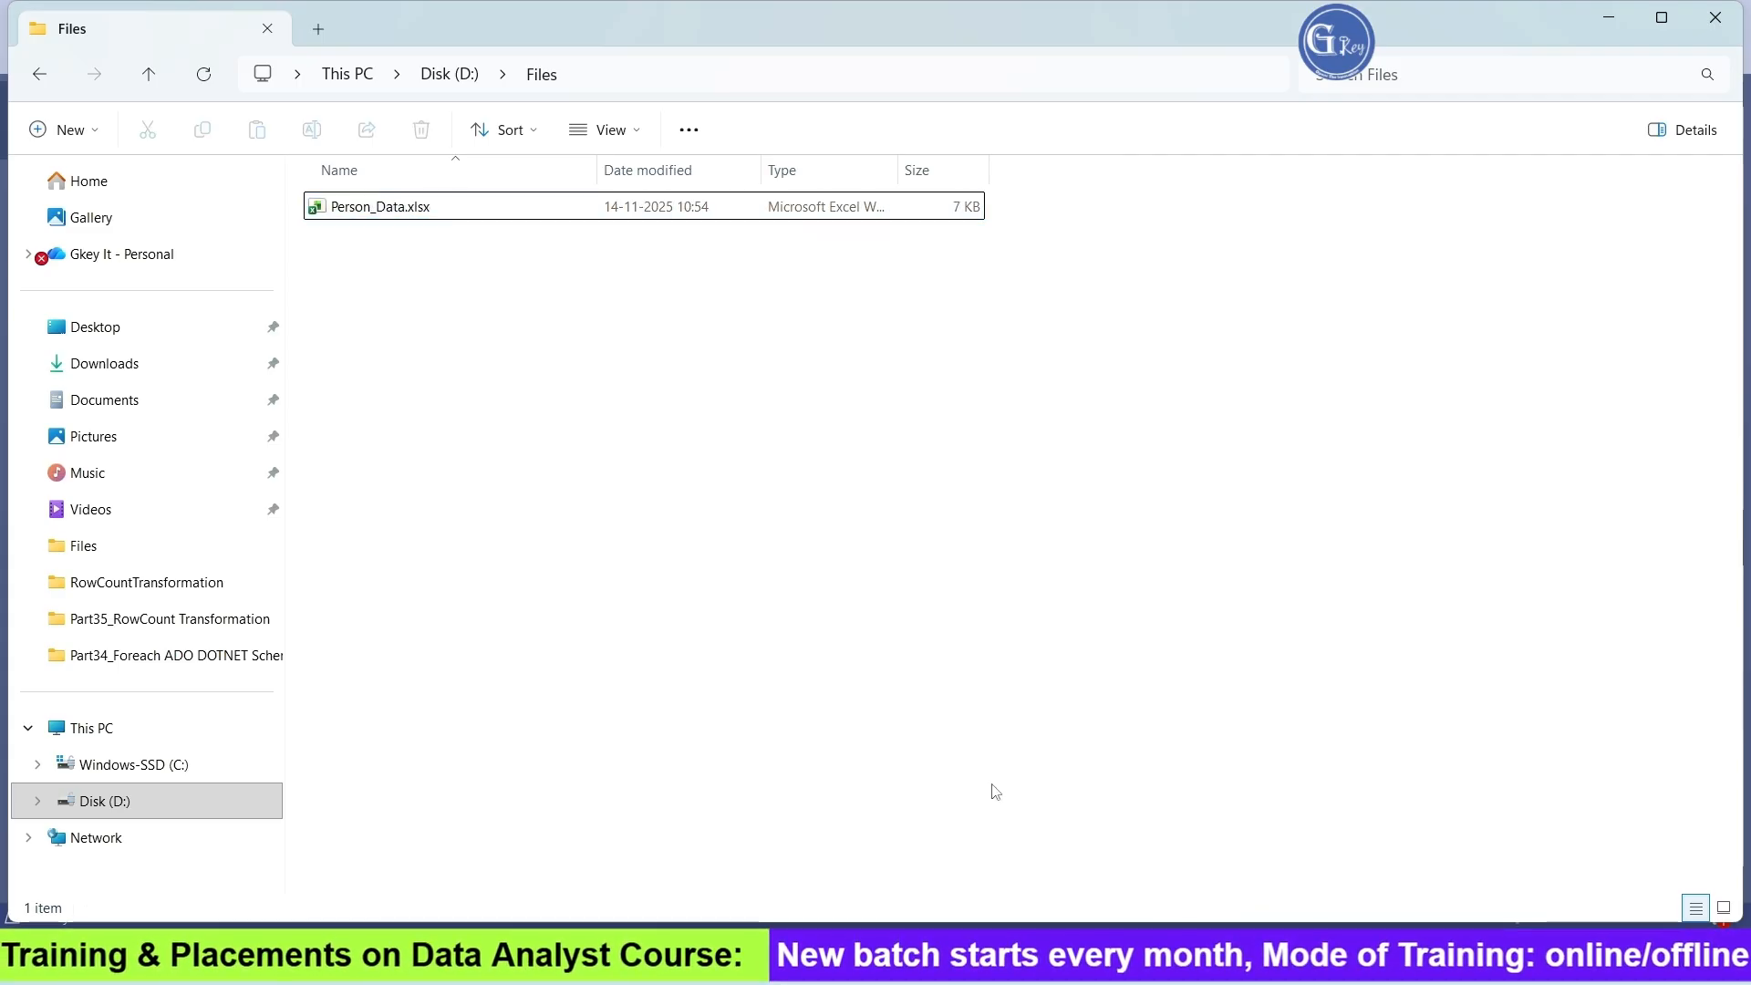
Back in Visual Studio, give the Excel Destination a new connection manager pointing to D:\Files\Person_Data.xlsx
key(alt+Tab)
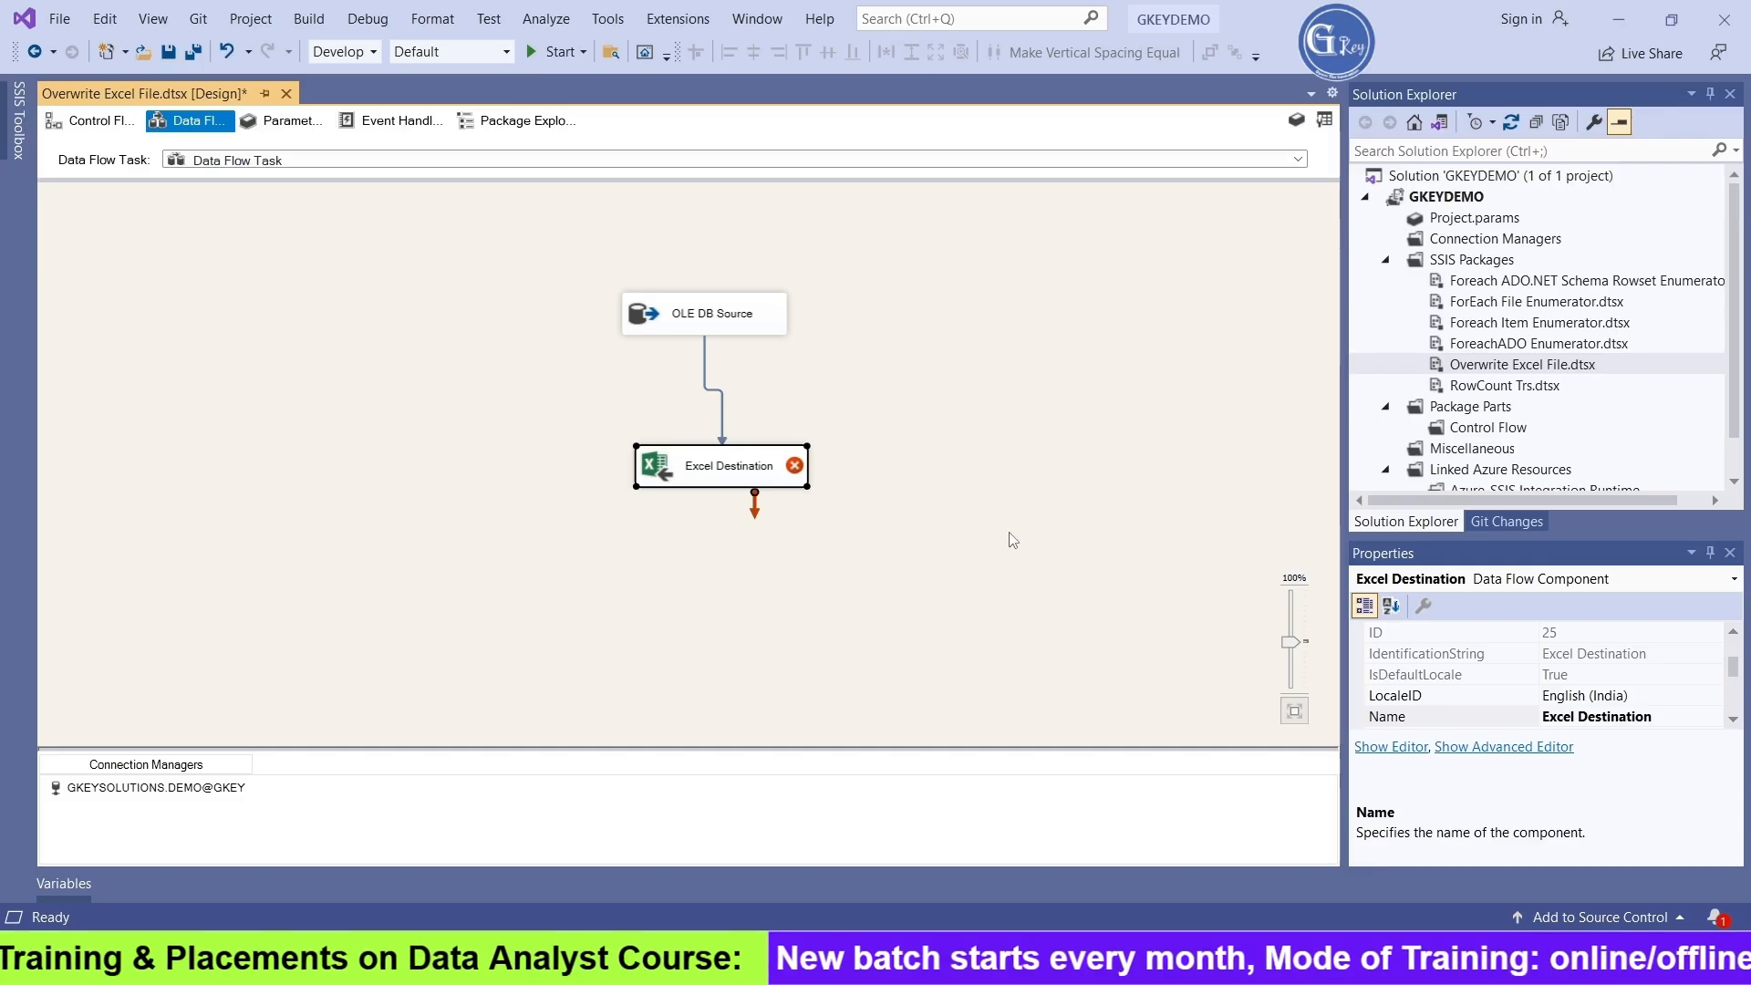
double_click(726, 474)
click(1190, 343)
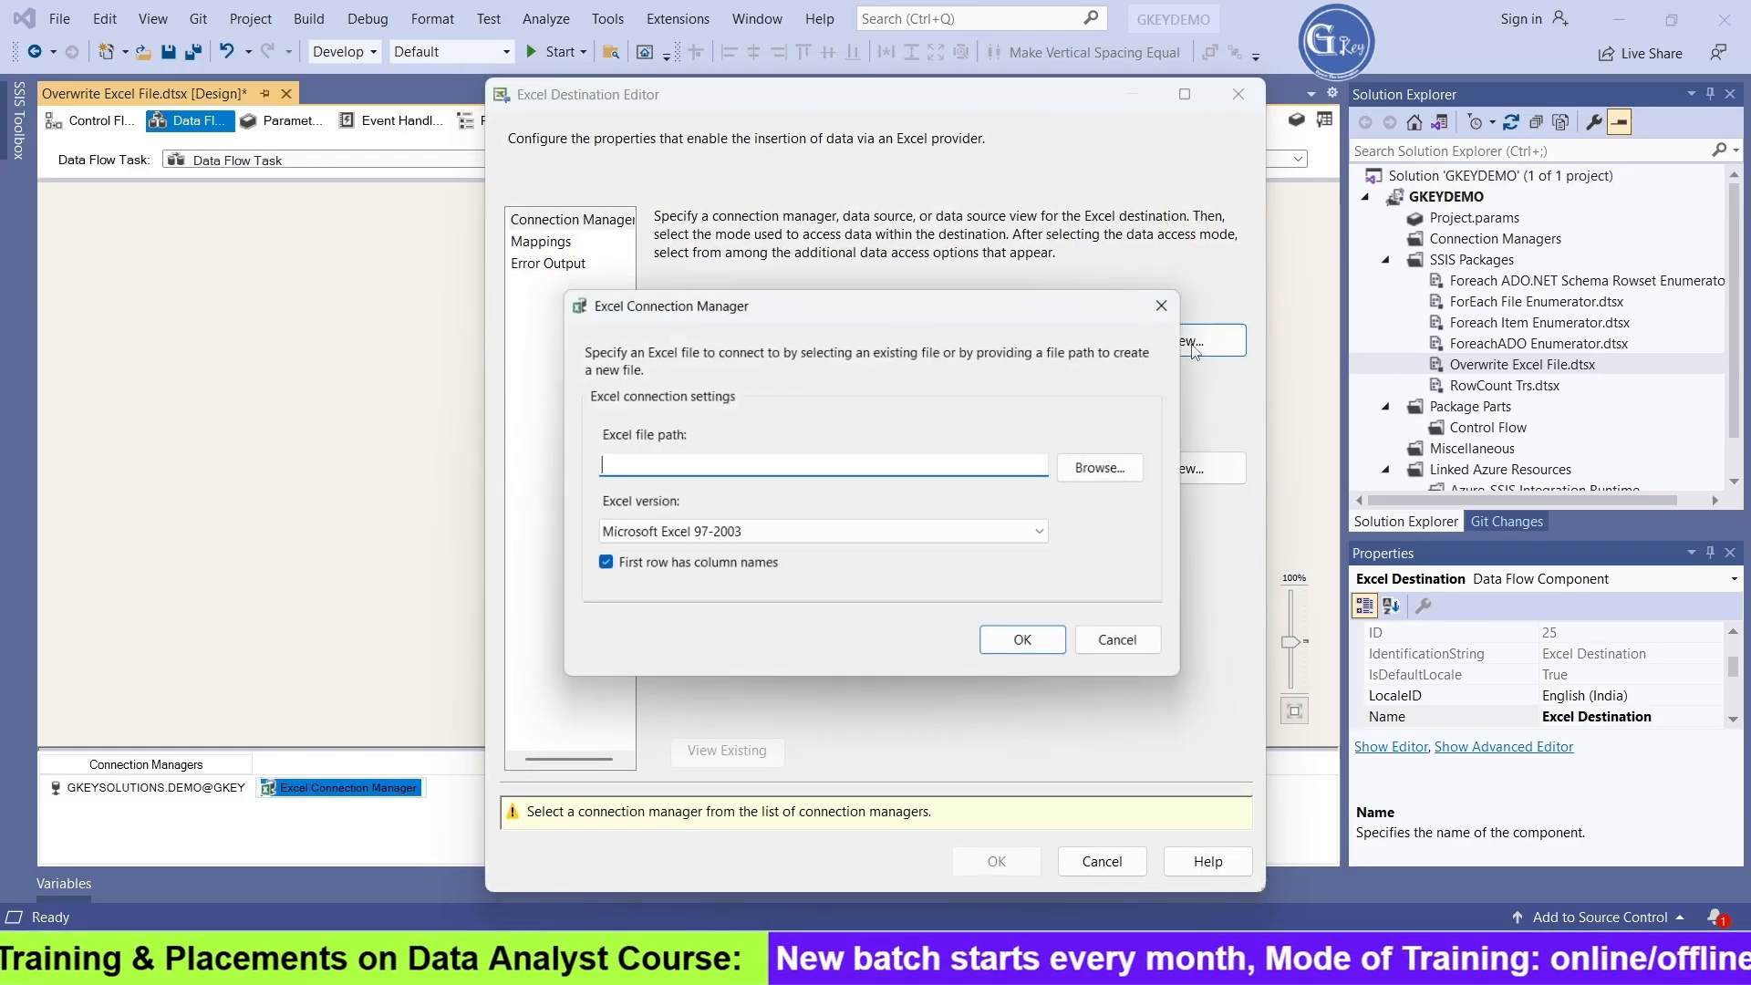
click(1134, 471)
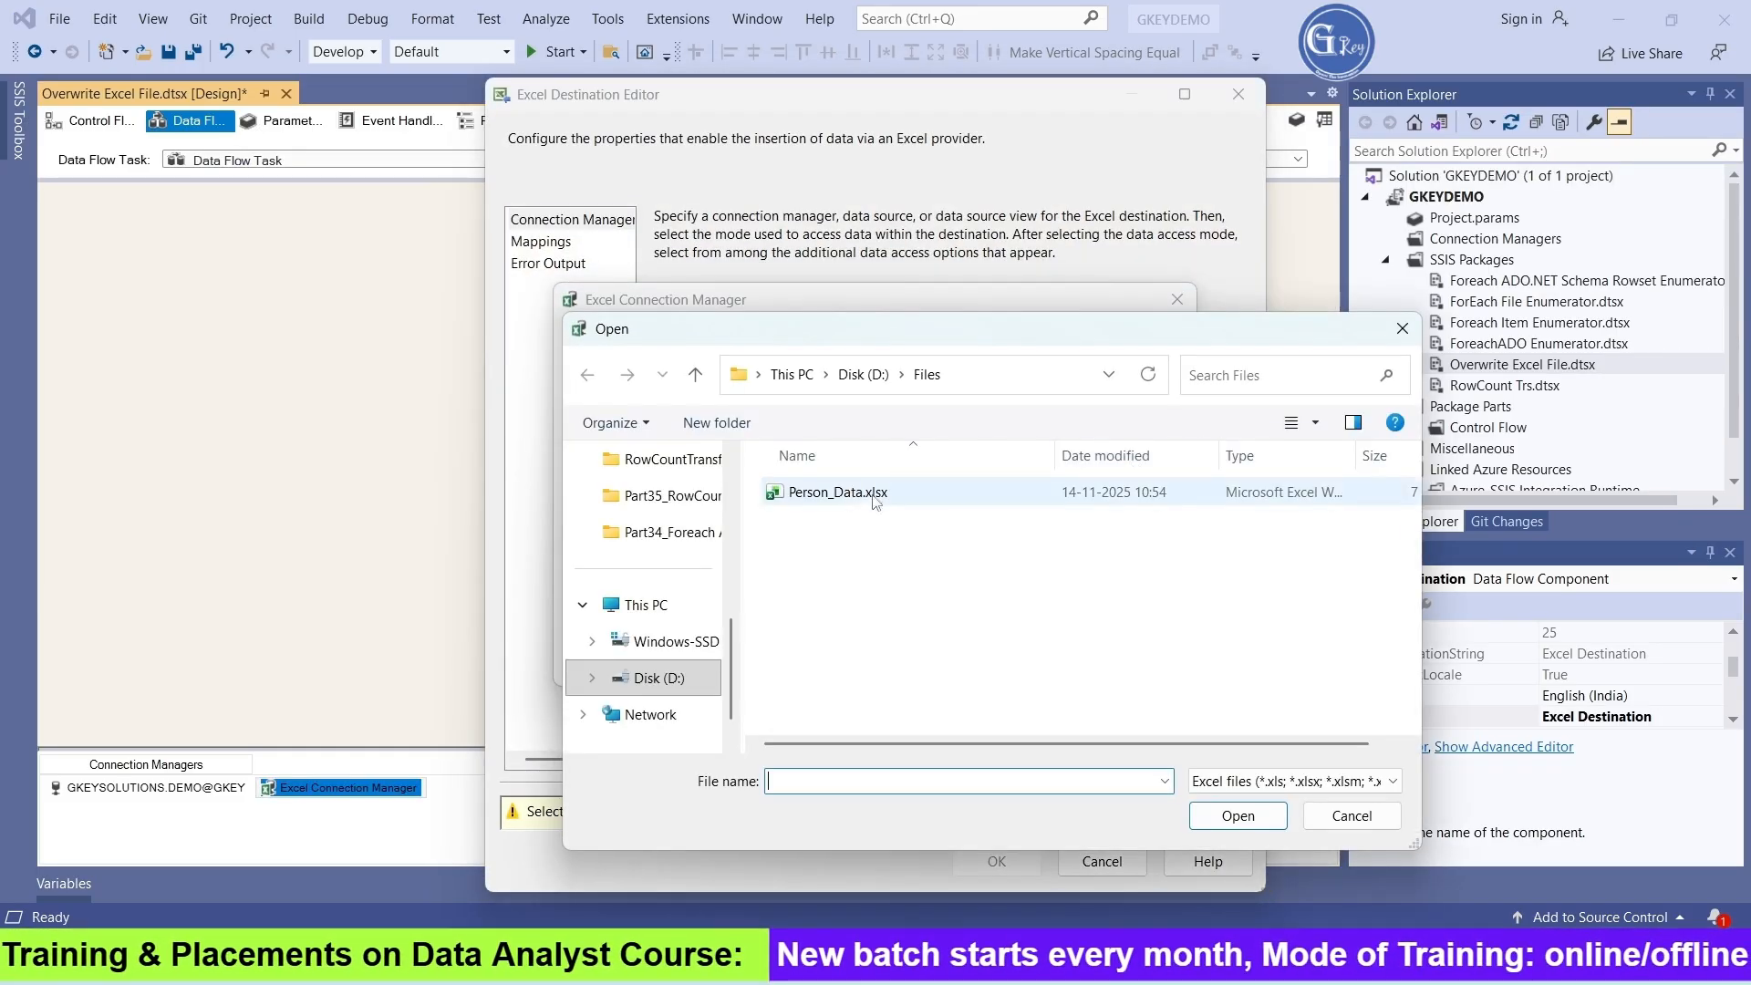
click(876, 497)
click(1233, 809)
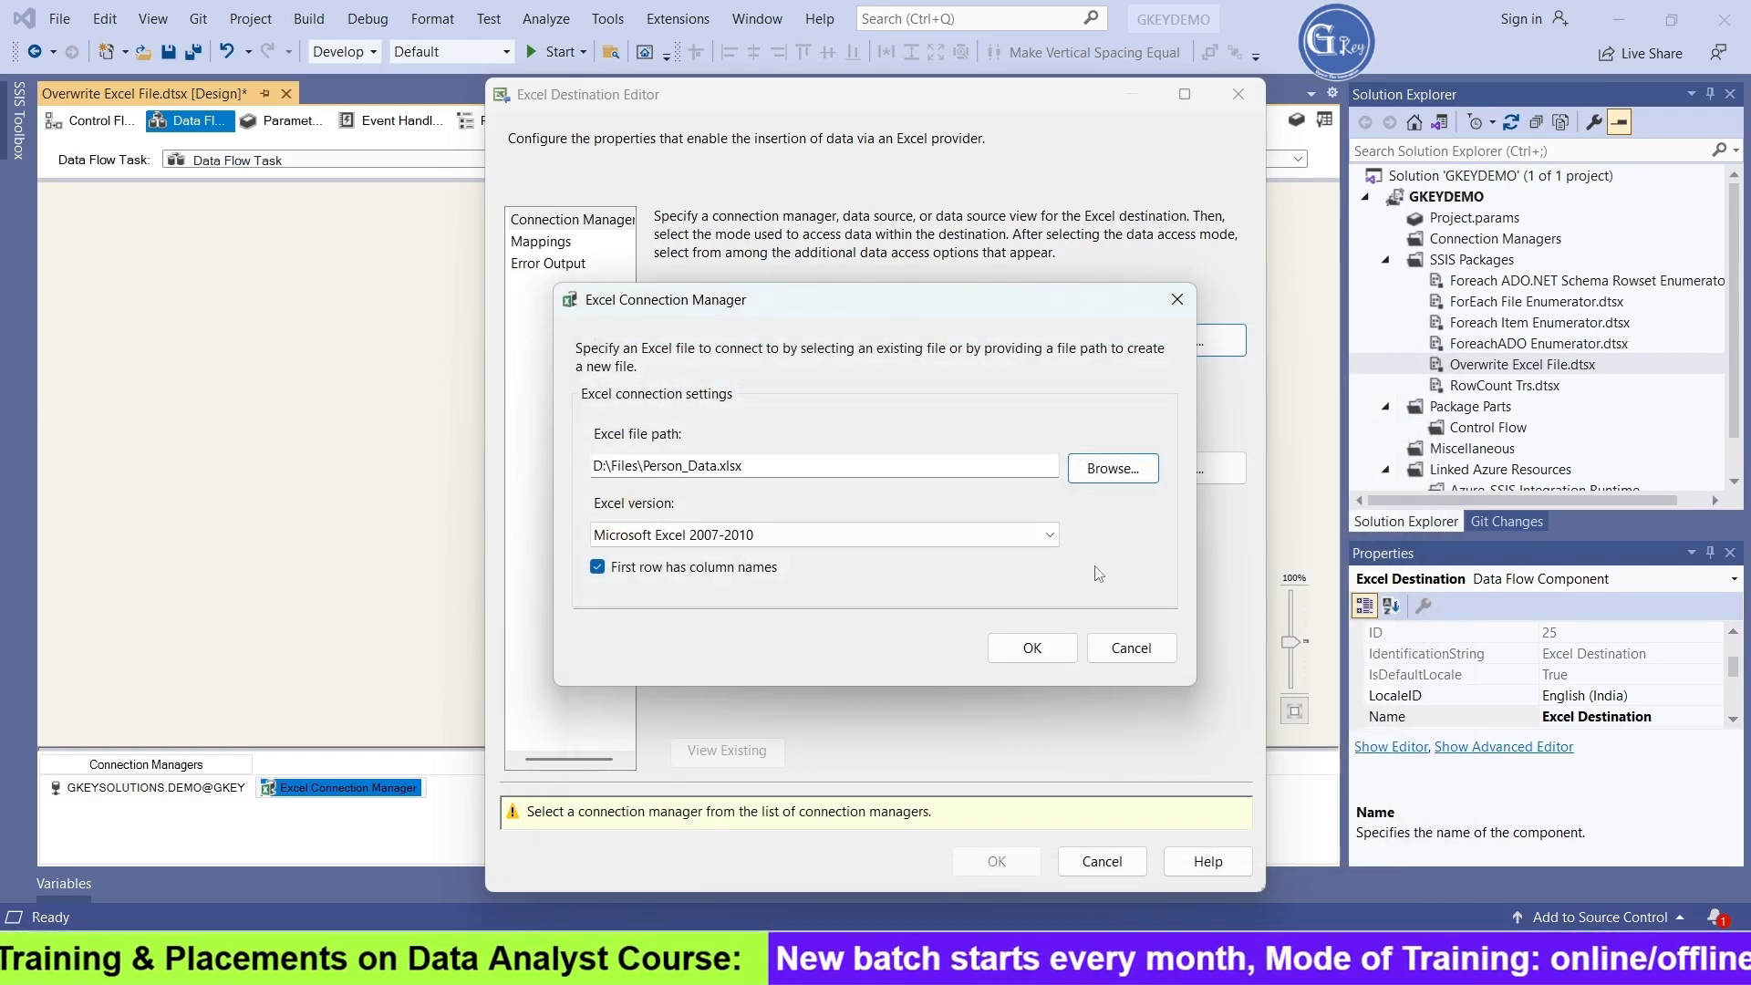
click(1026, 648)
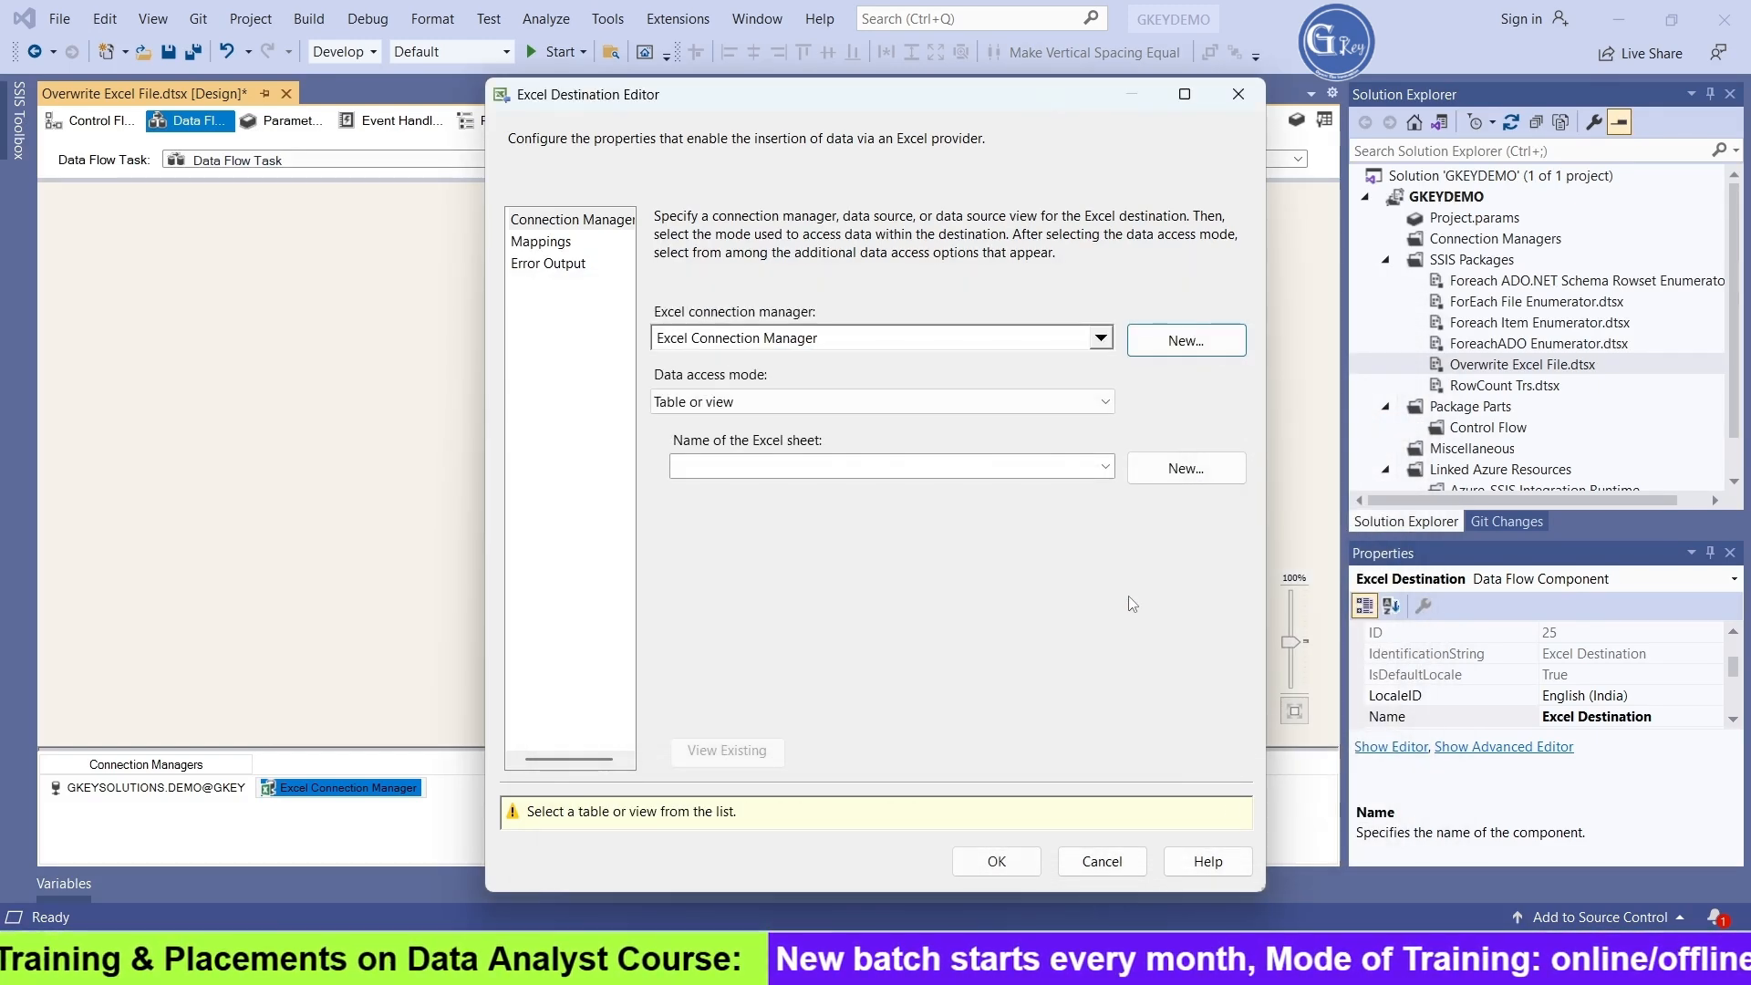
Create a new Excel sheet for the destination, changing the table name in the CREATE TABLE statement to Data
click(1193, 479)
click(1065, 579)
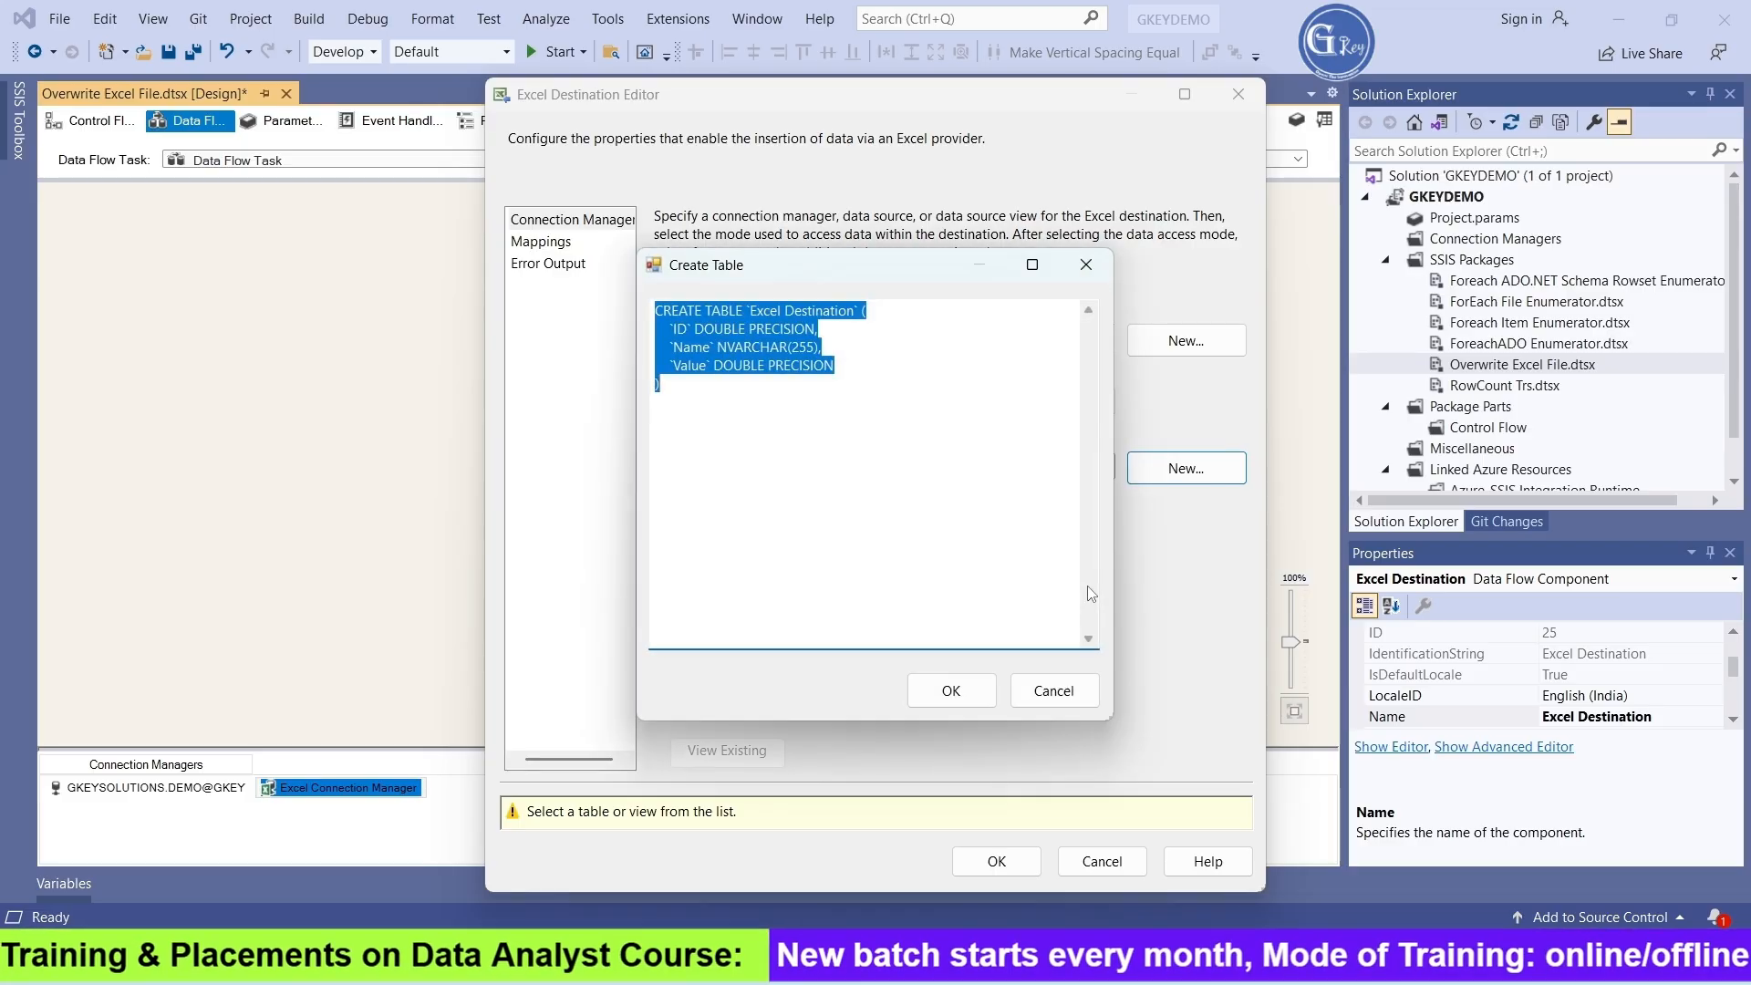
click(853, 314)
drag(753, 312, 858, 313)
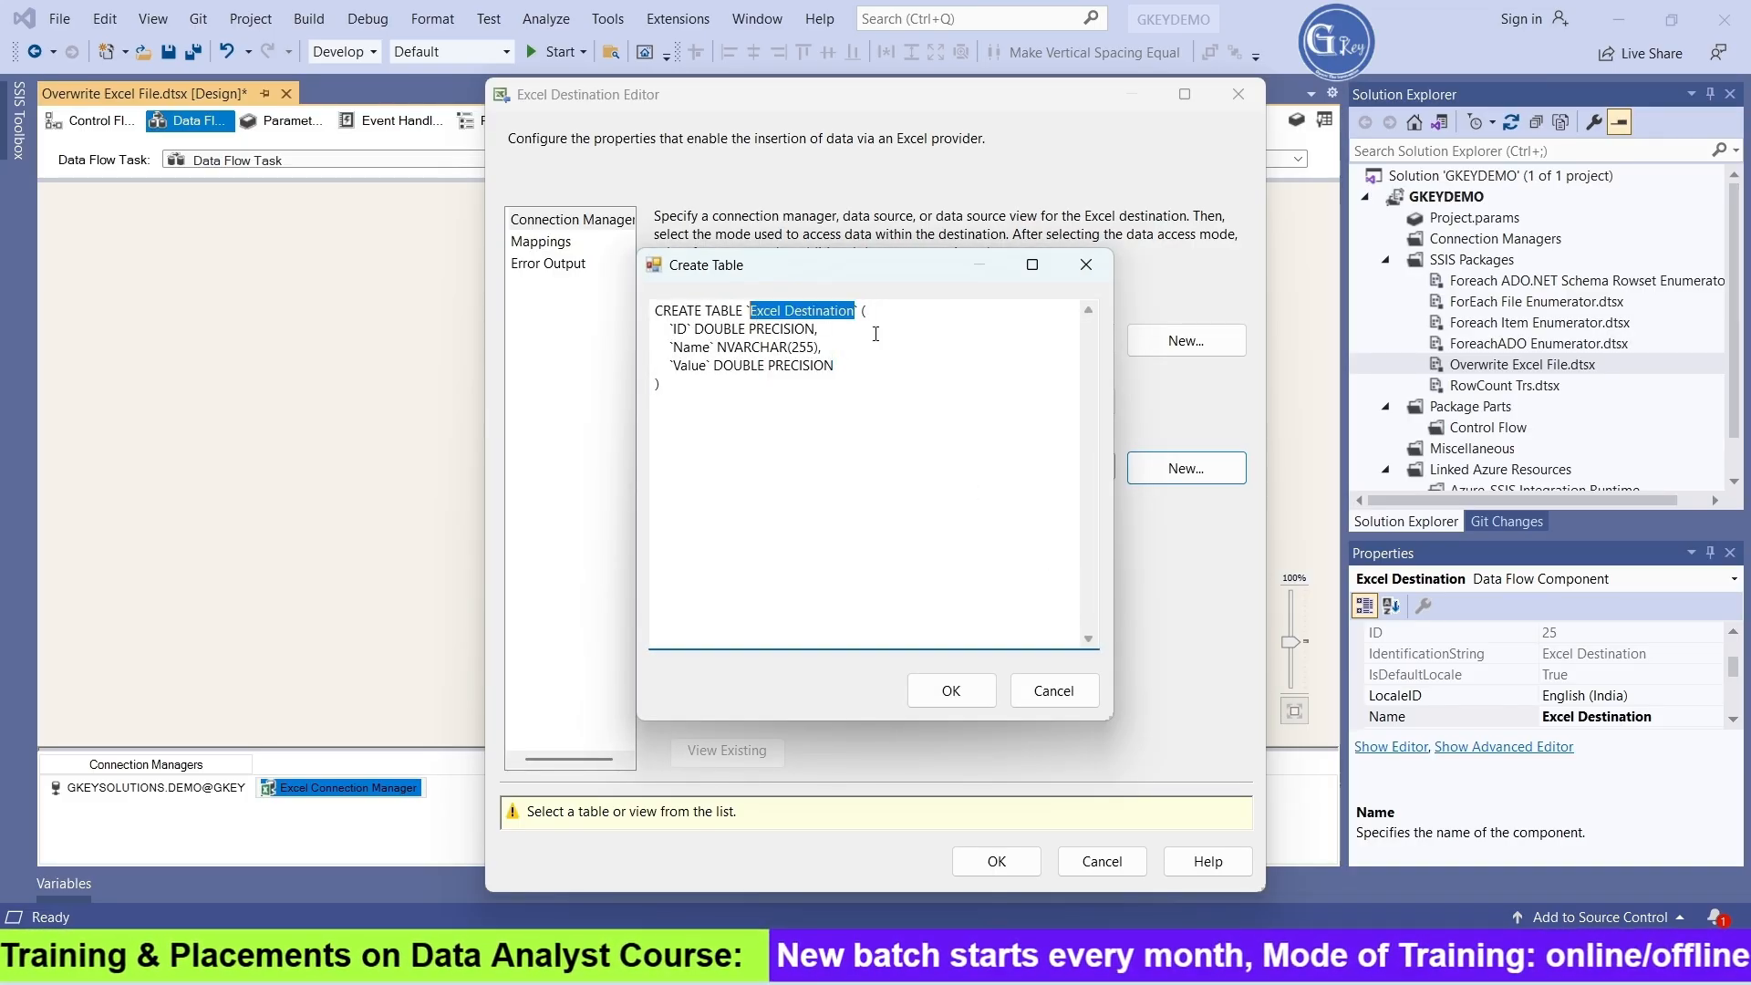
text(Data)
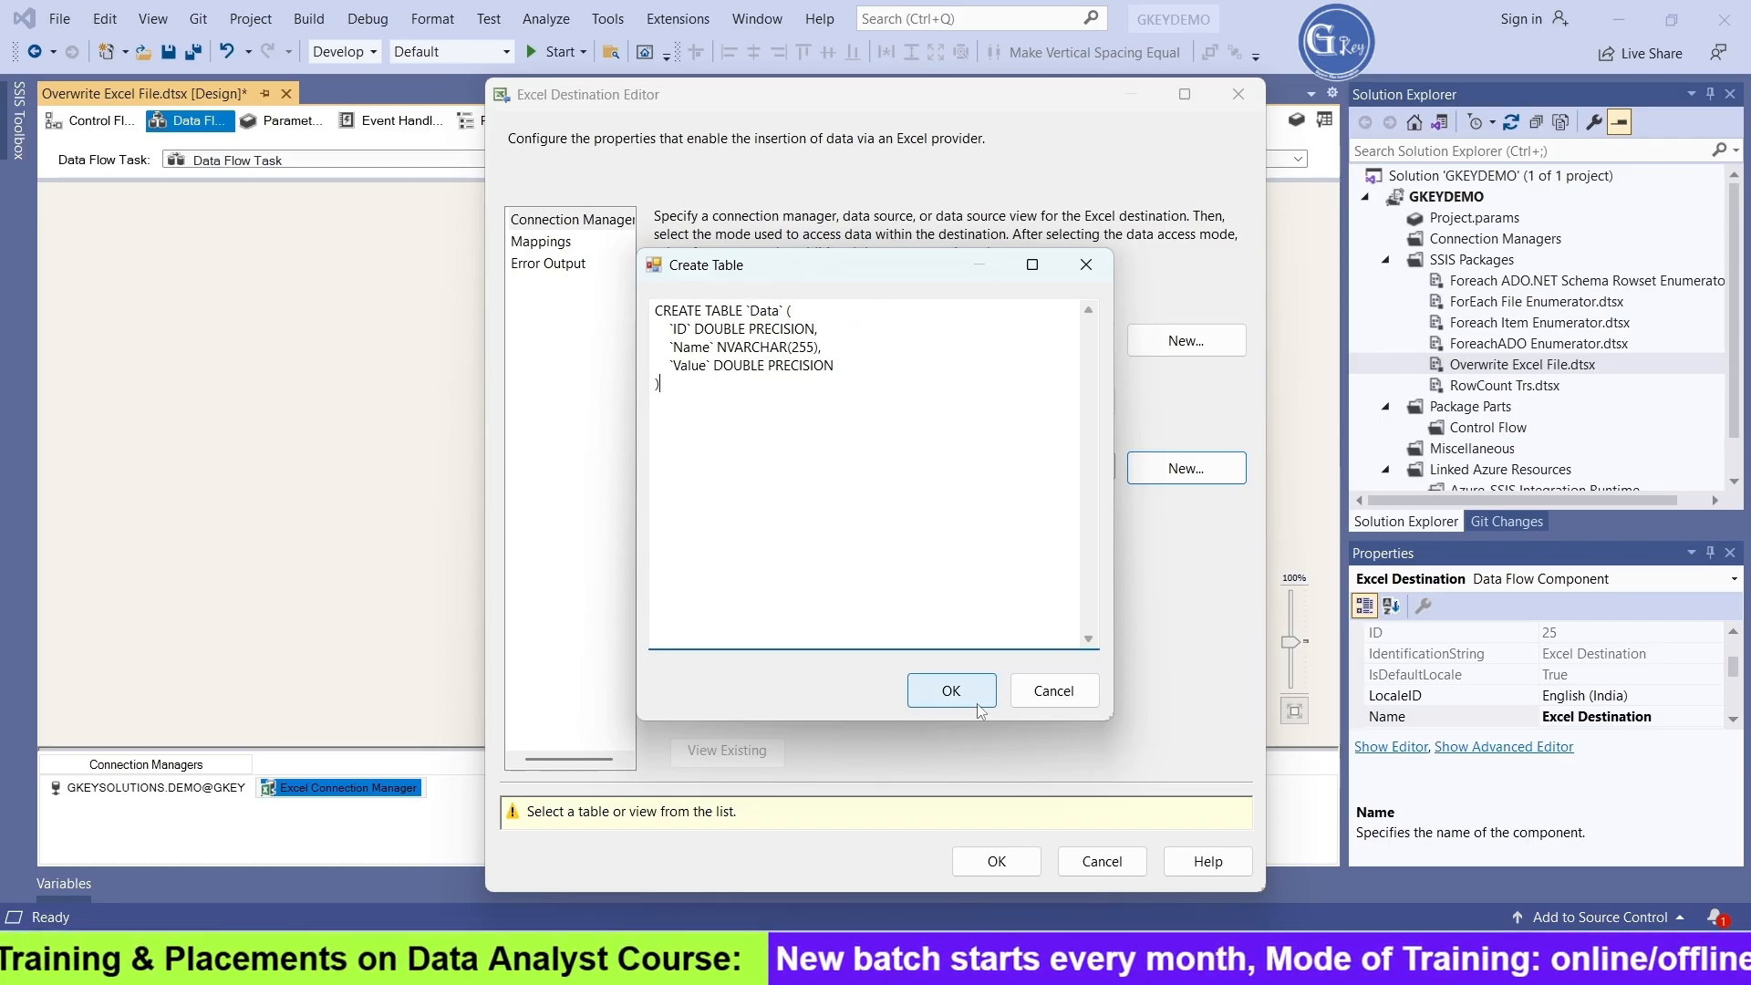
click(951, 691)
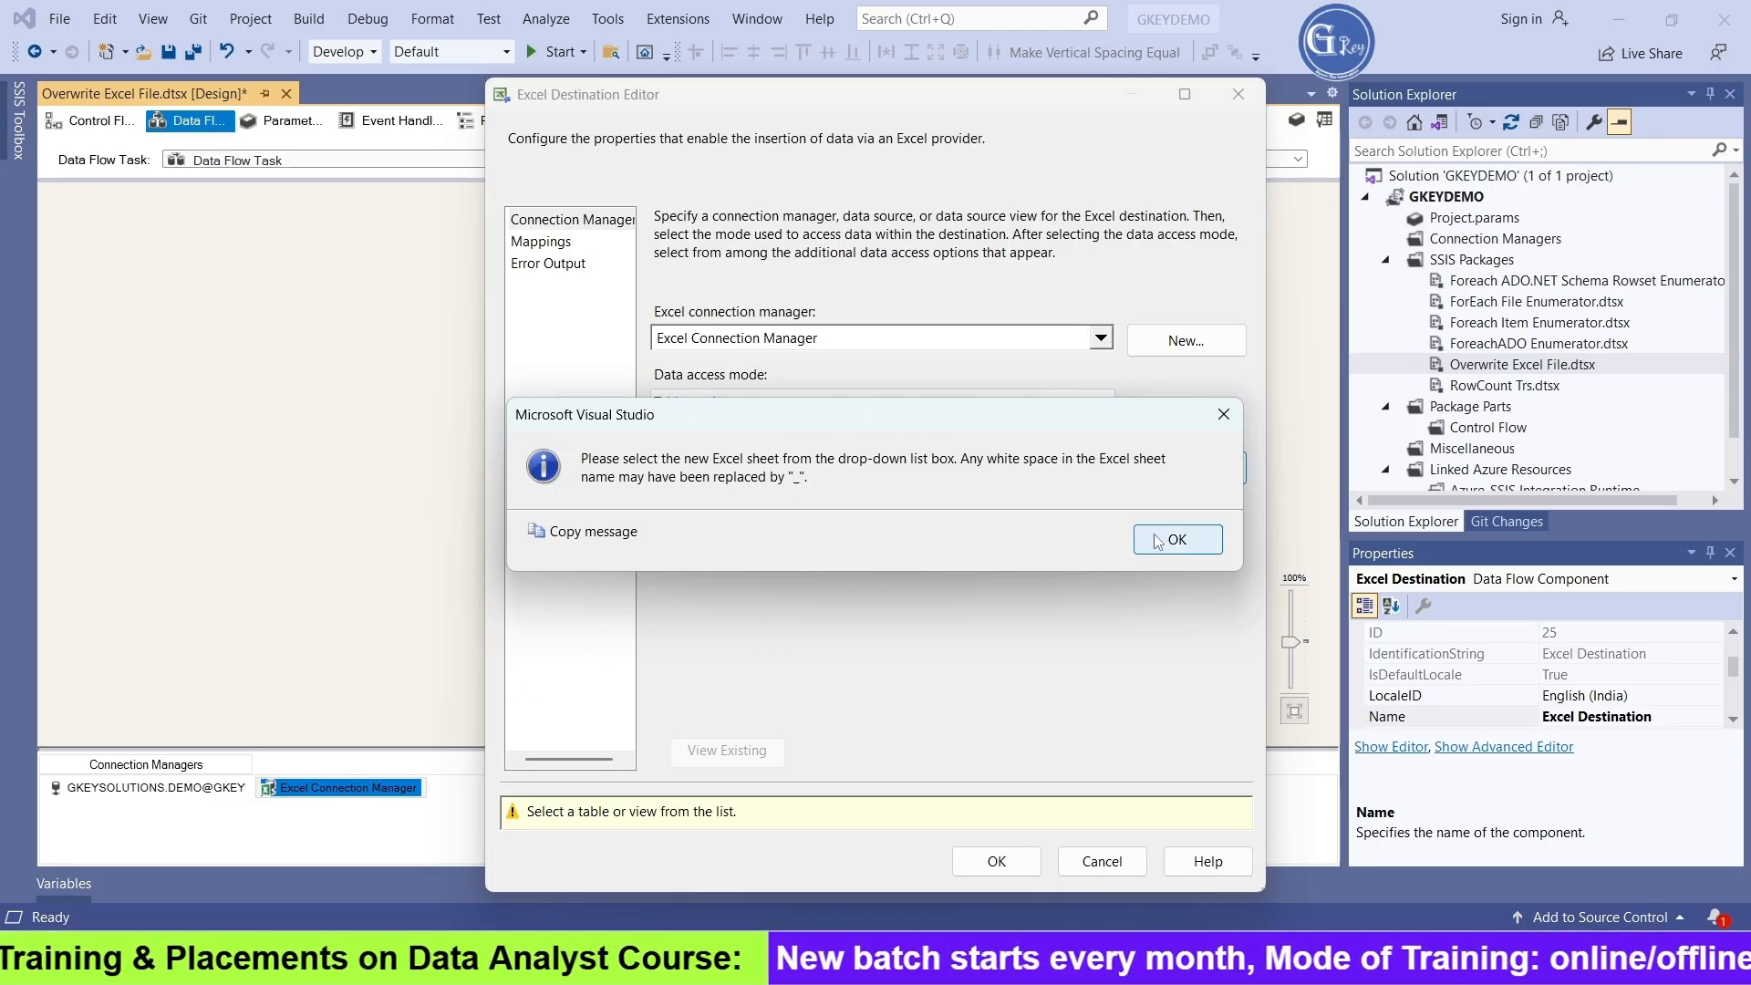
click(1155, 539)
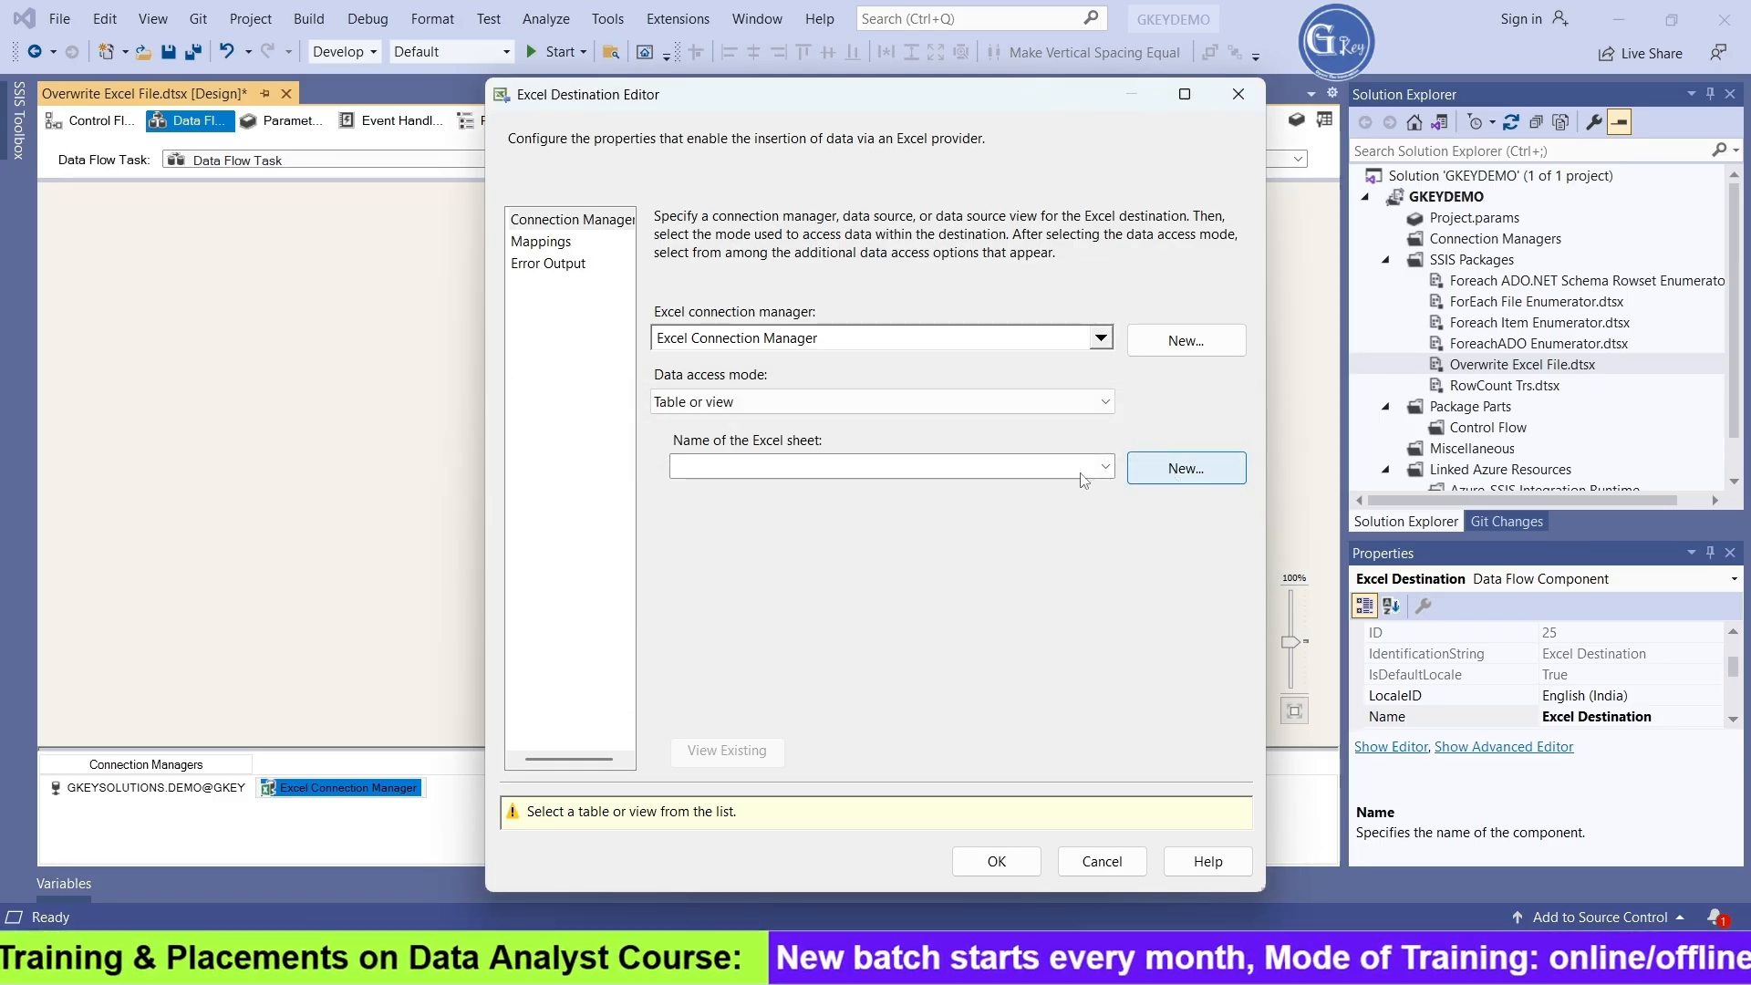
Select the Data sheet as the Excel Destination's target and preview its existing contents
click(802, 467)
click(795, 497)
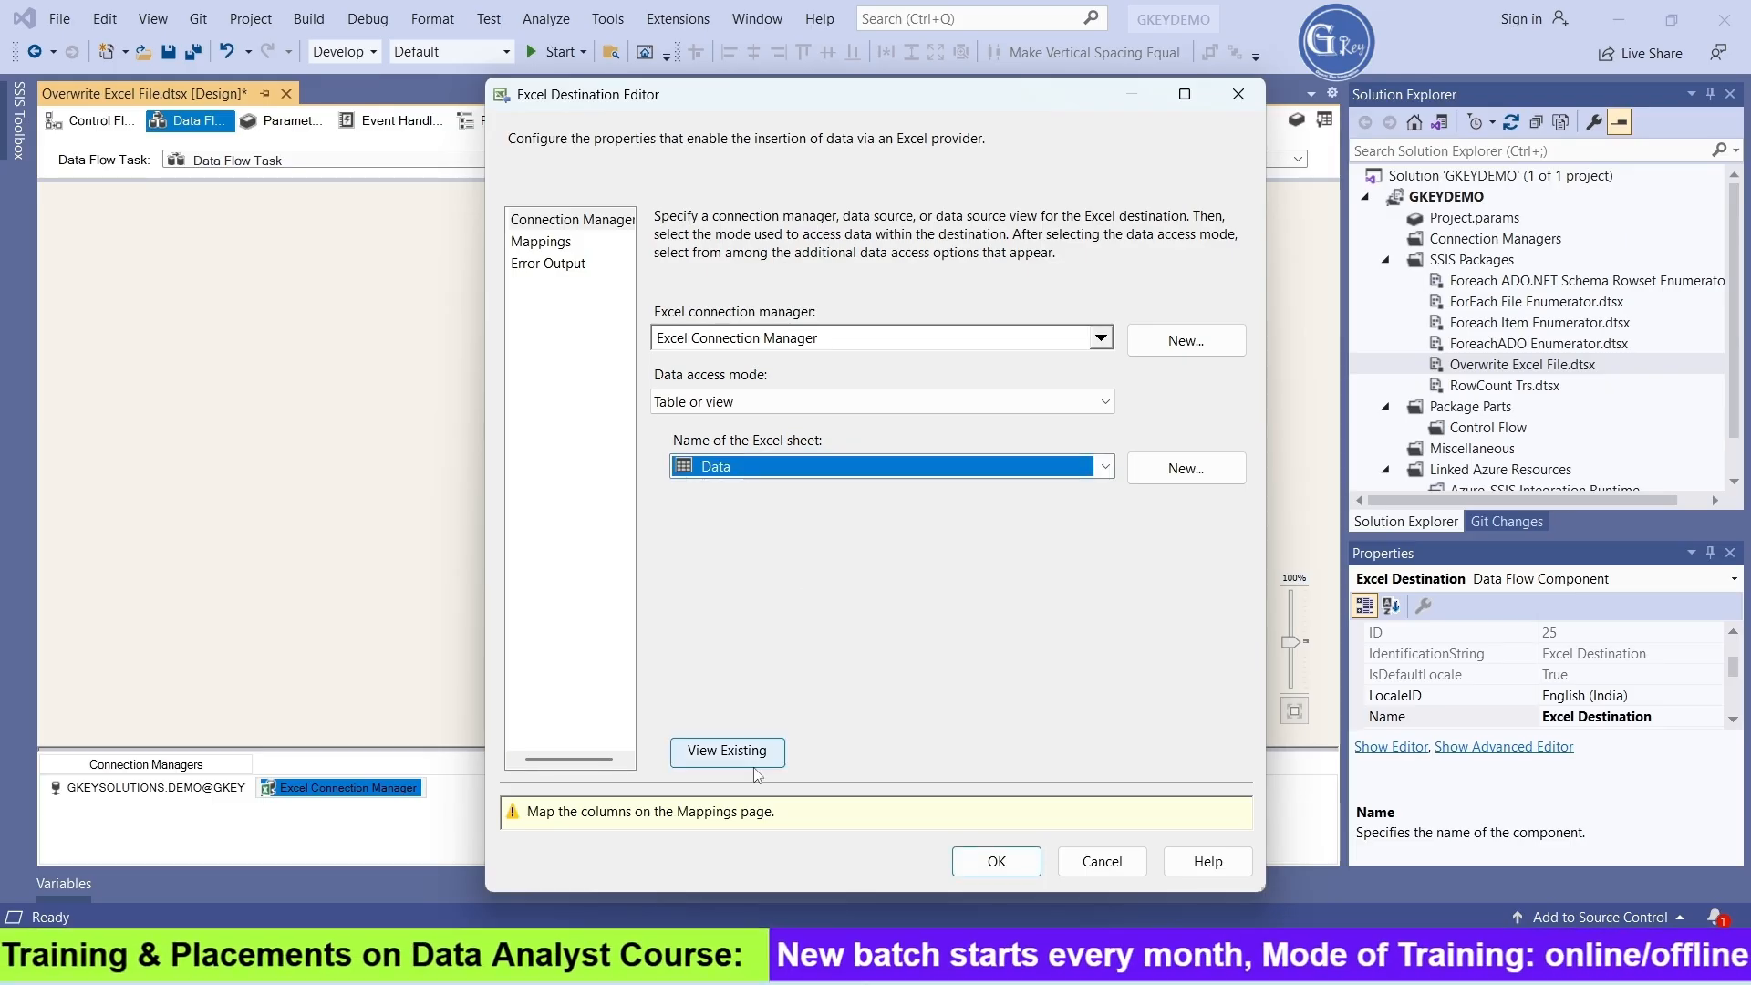
click(727, 751)
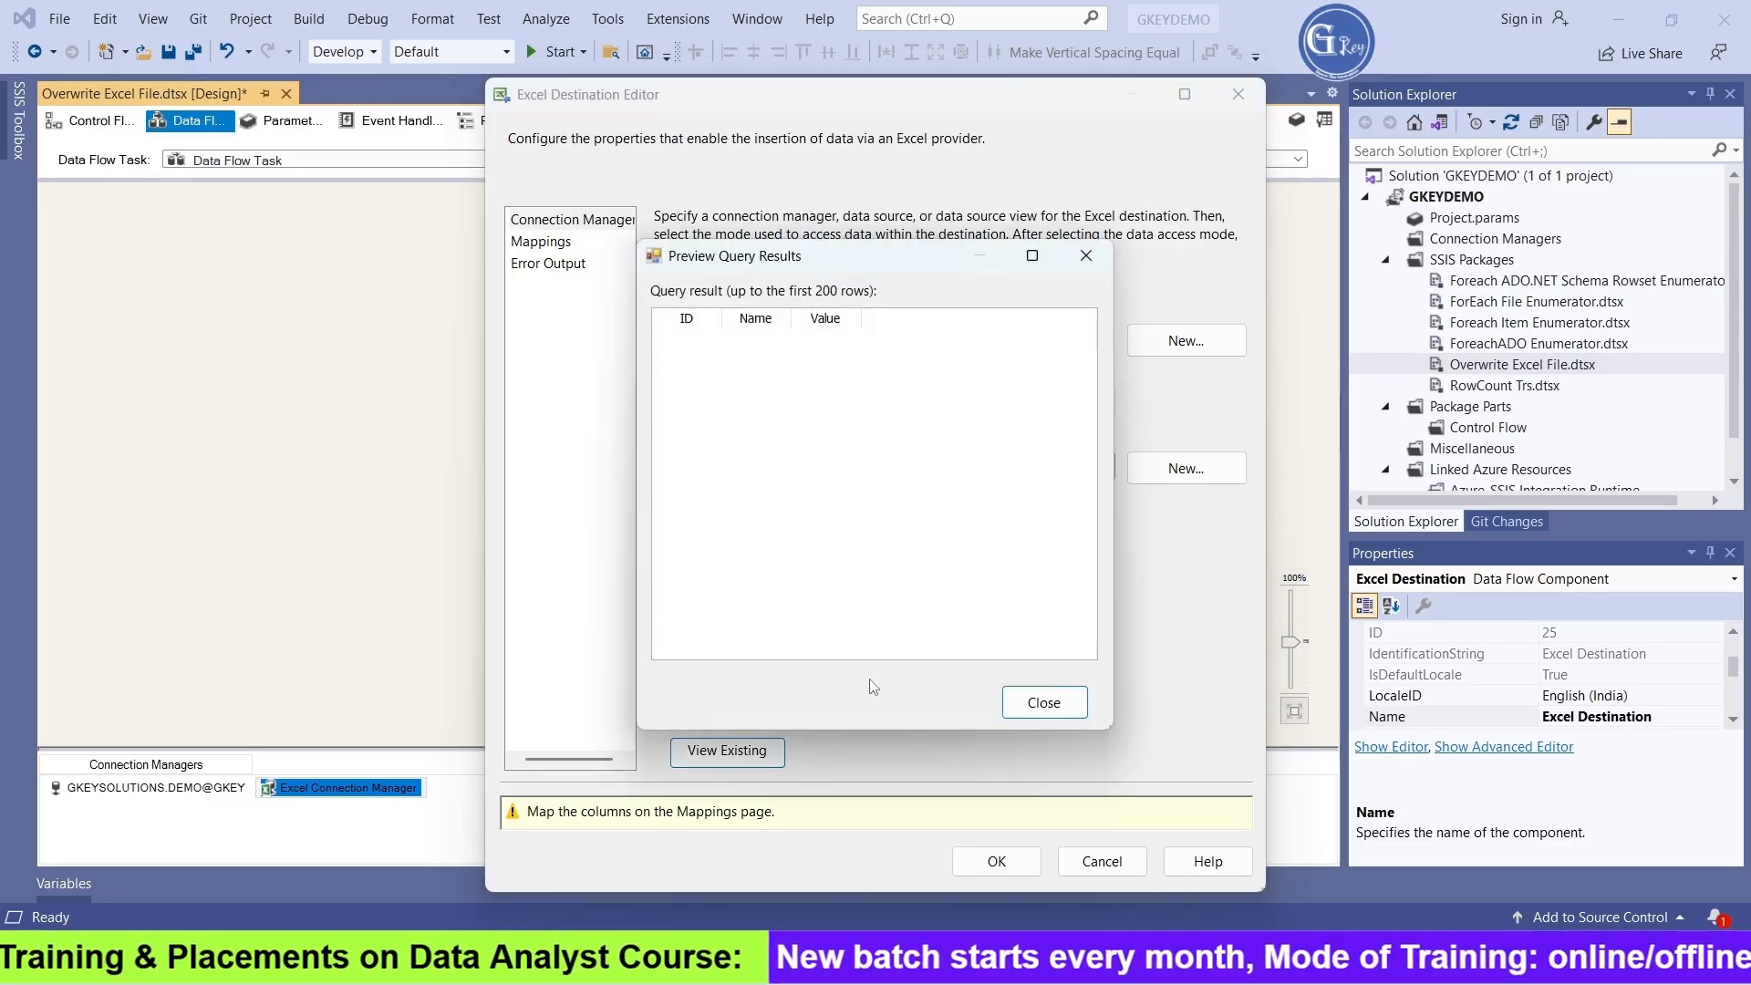
Close the preview, map the ID, Name and Value columns to the Data sheet, and confirm the Excel Destination settings
click(1040, 703)
click(561, 244)
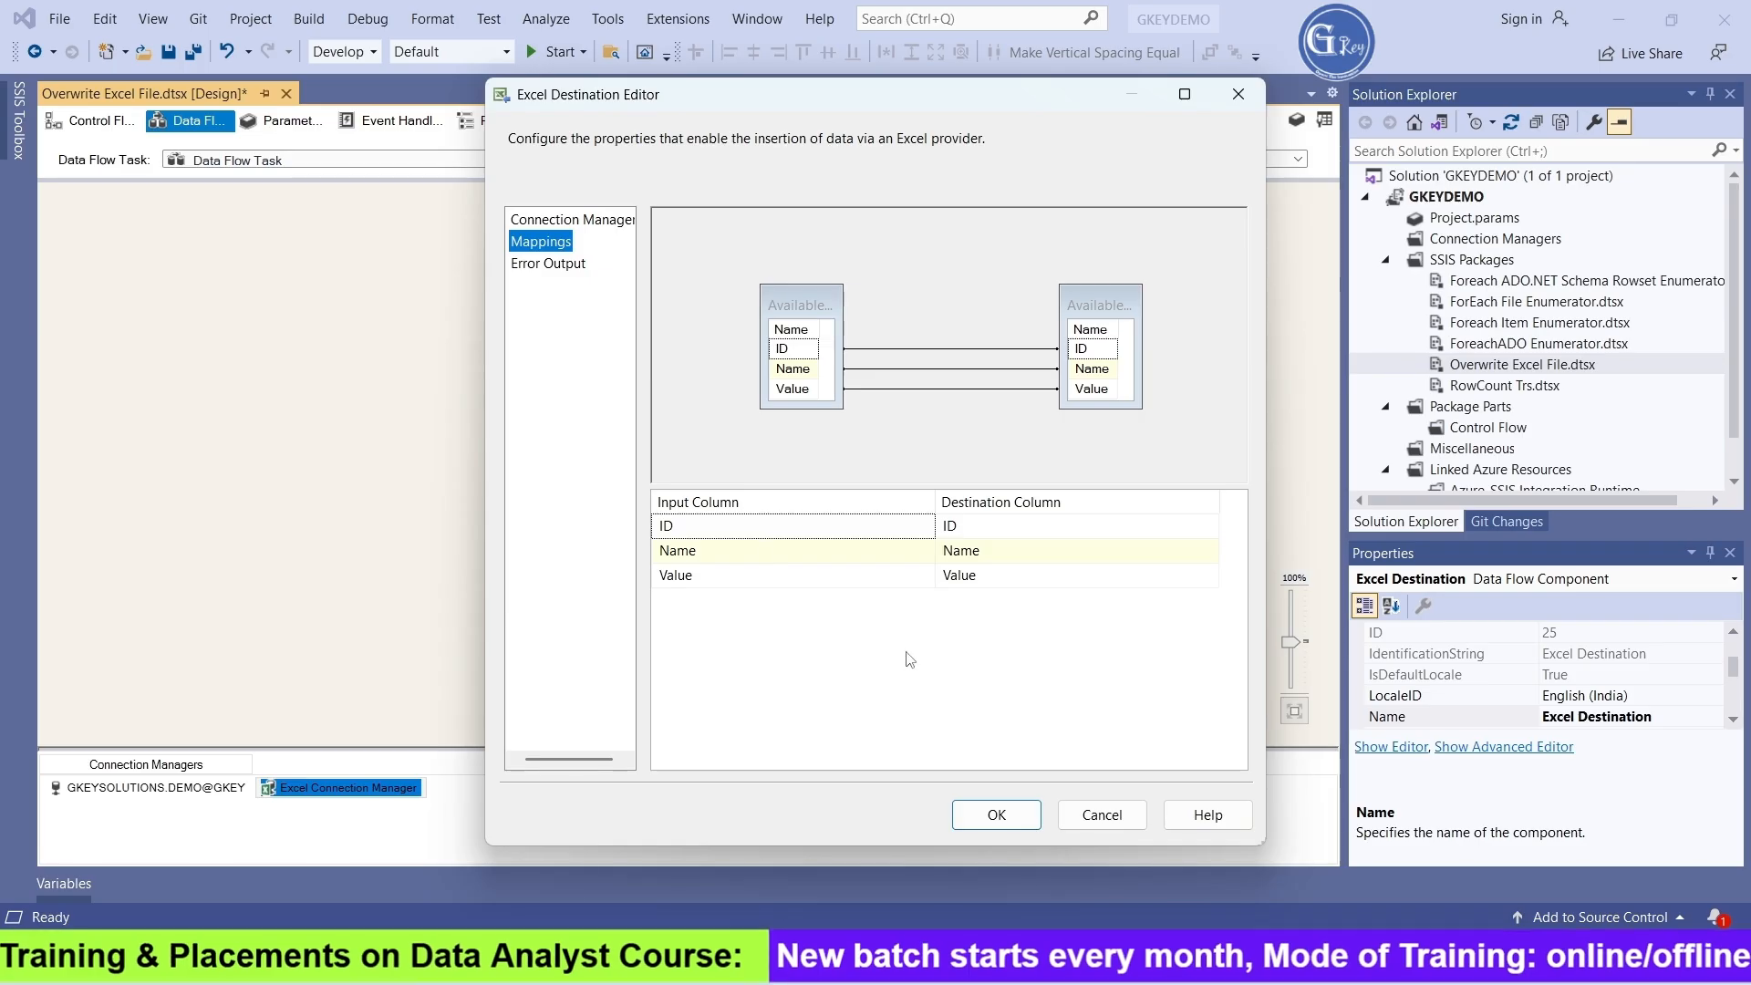
click(1037, 826)
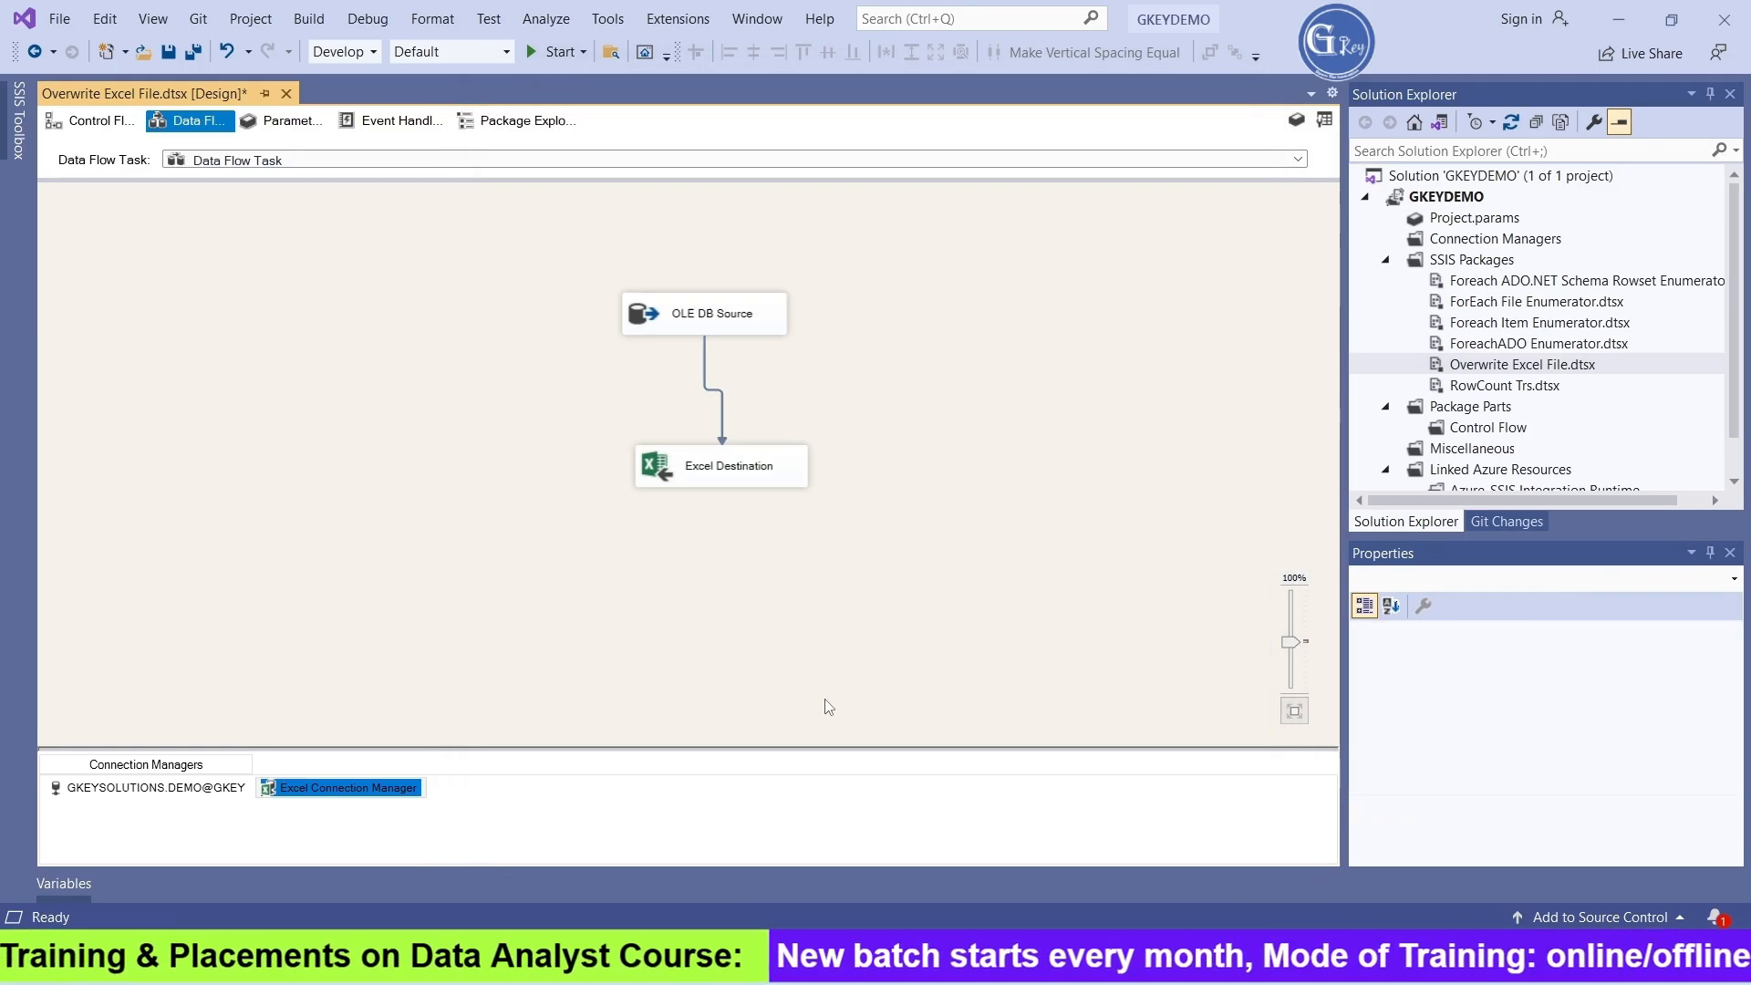
Shift the Excel Destination under the OLE DB Source and run the package
click(729, 473)
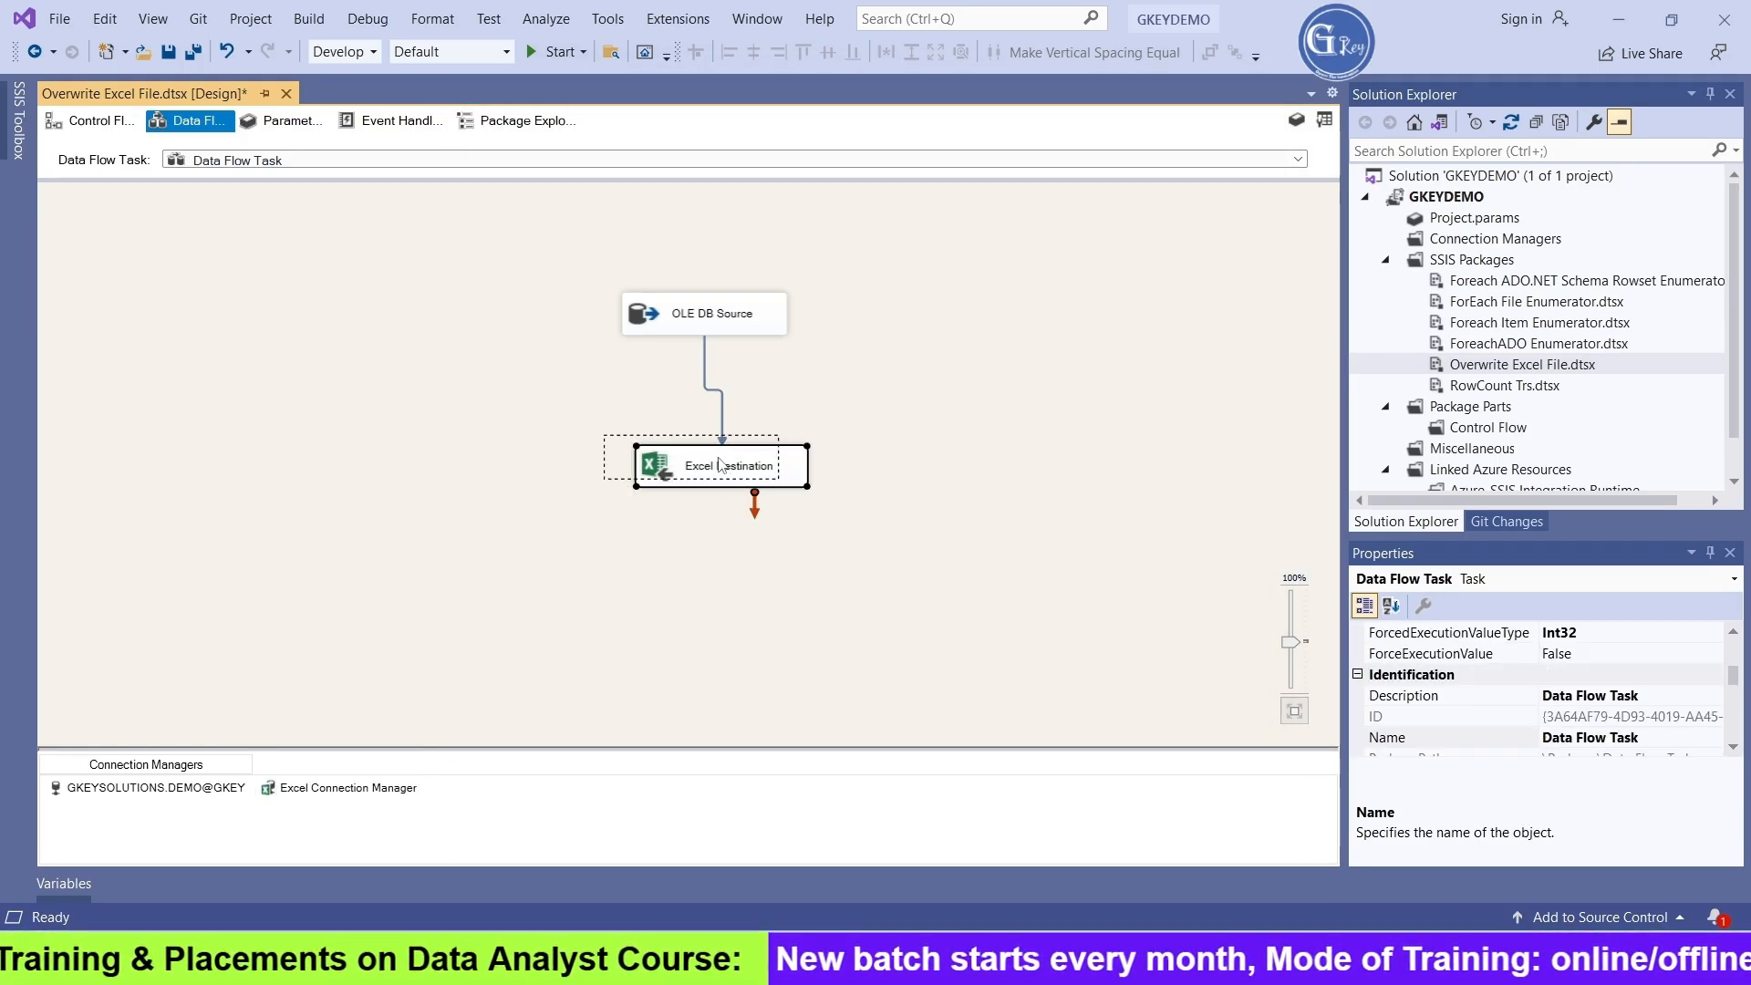
drag(729, 472, 700, 465)
key(F5)
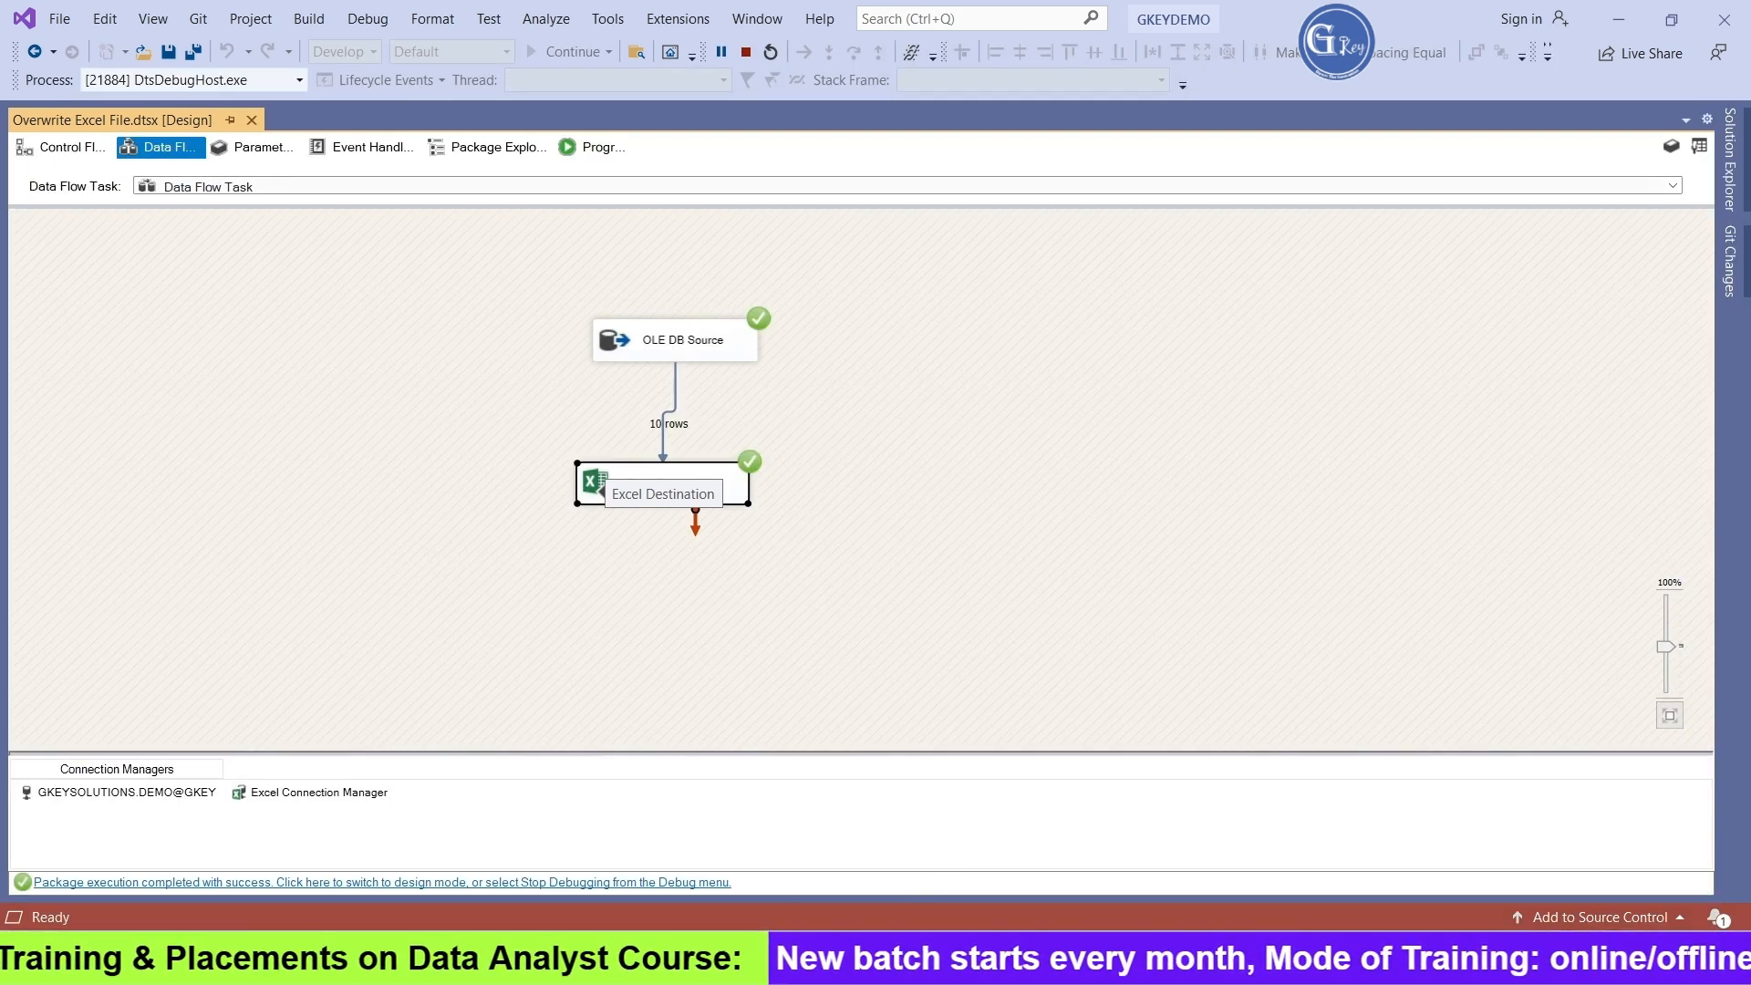
Switch to File Explorer, open Person_Data.xlsx in Excel, and view the rows on the Data sheet
click(796, 957)
double_click(391, 215)
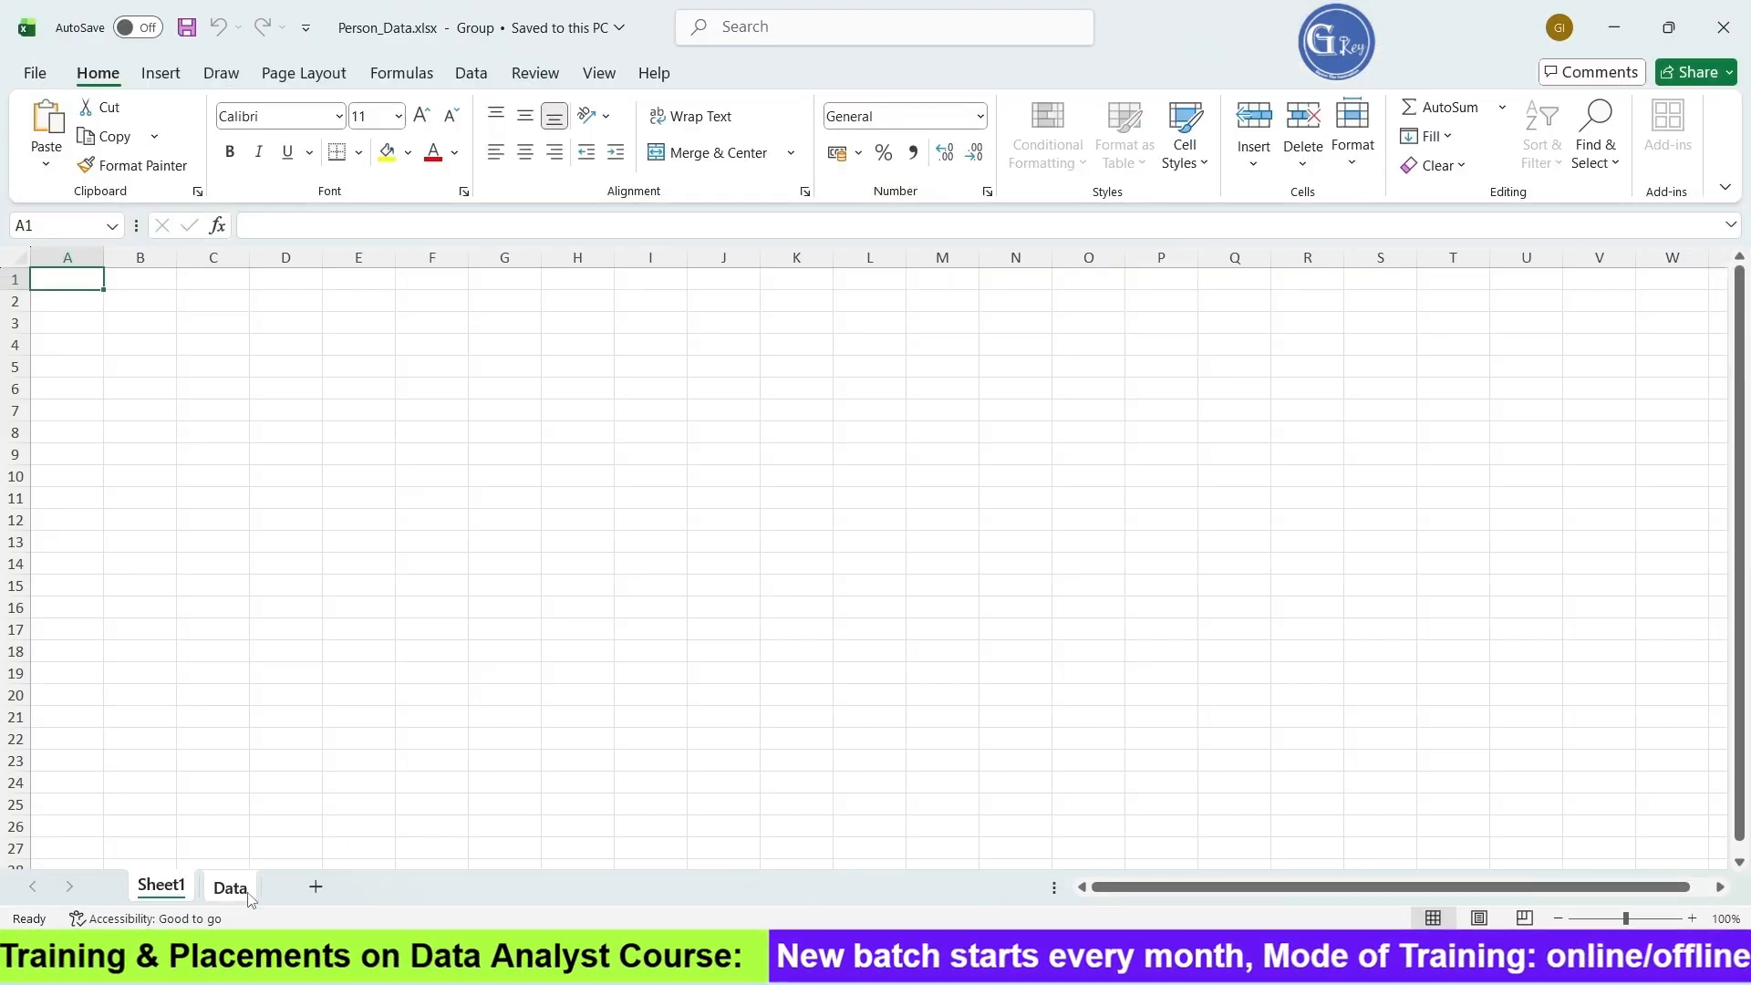
click(250, 897)
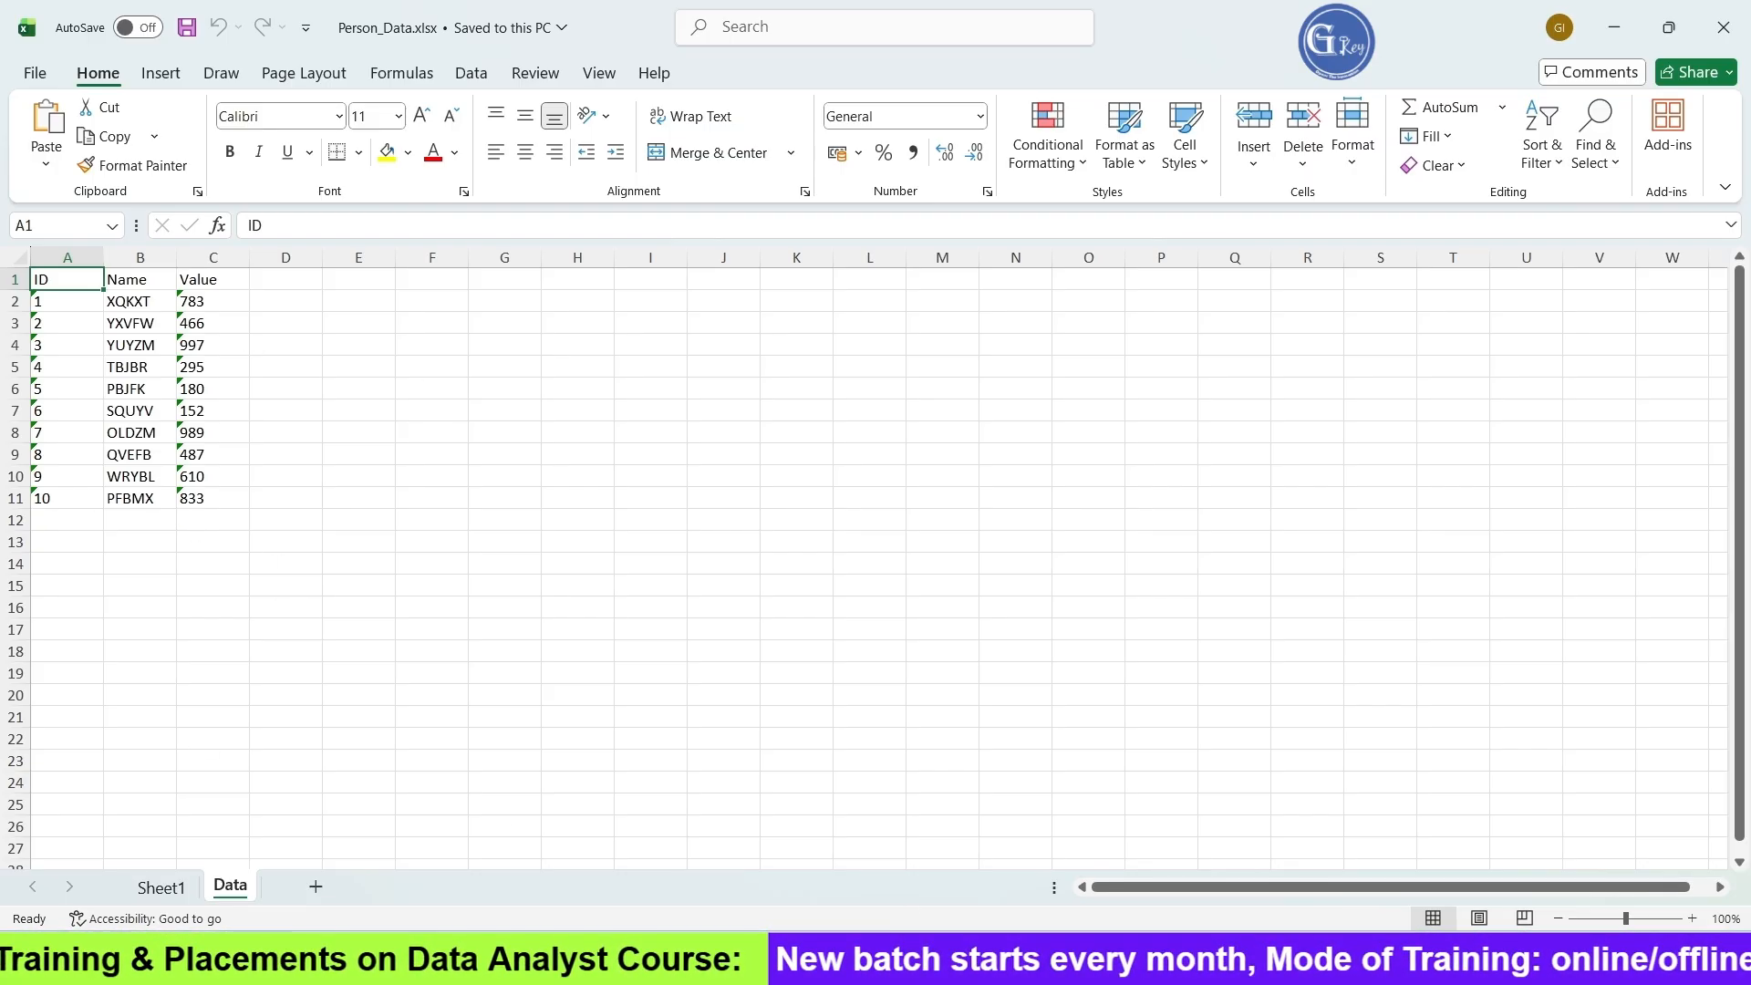
Switch to SQL Server Management Studio and execute select * from Person to compare the source rows
click(767, 969)
drag(703, 159, 501, 160)
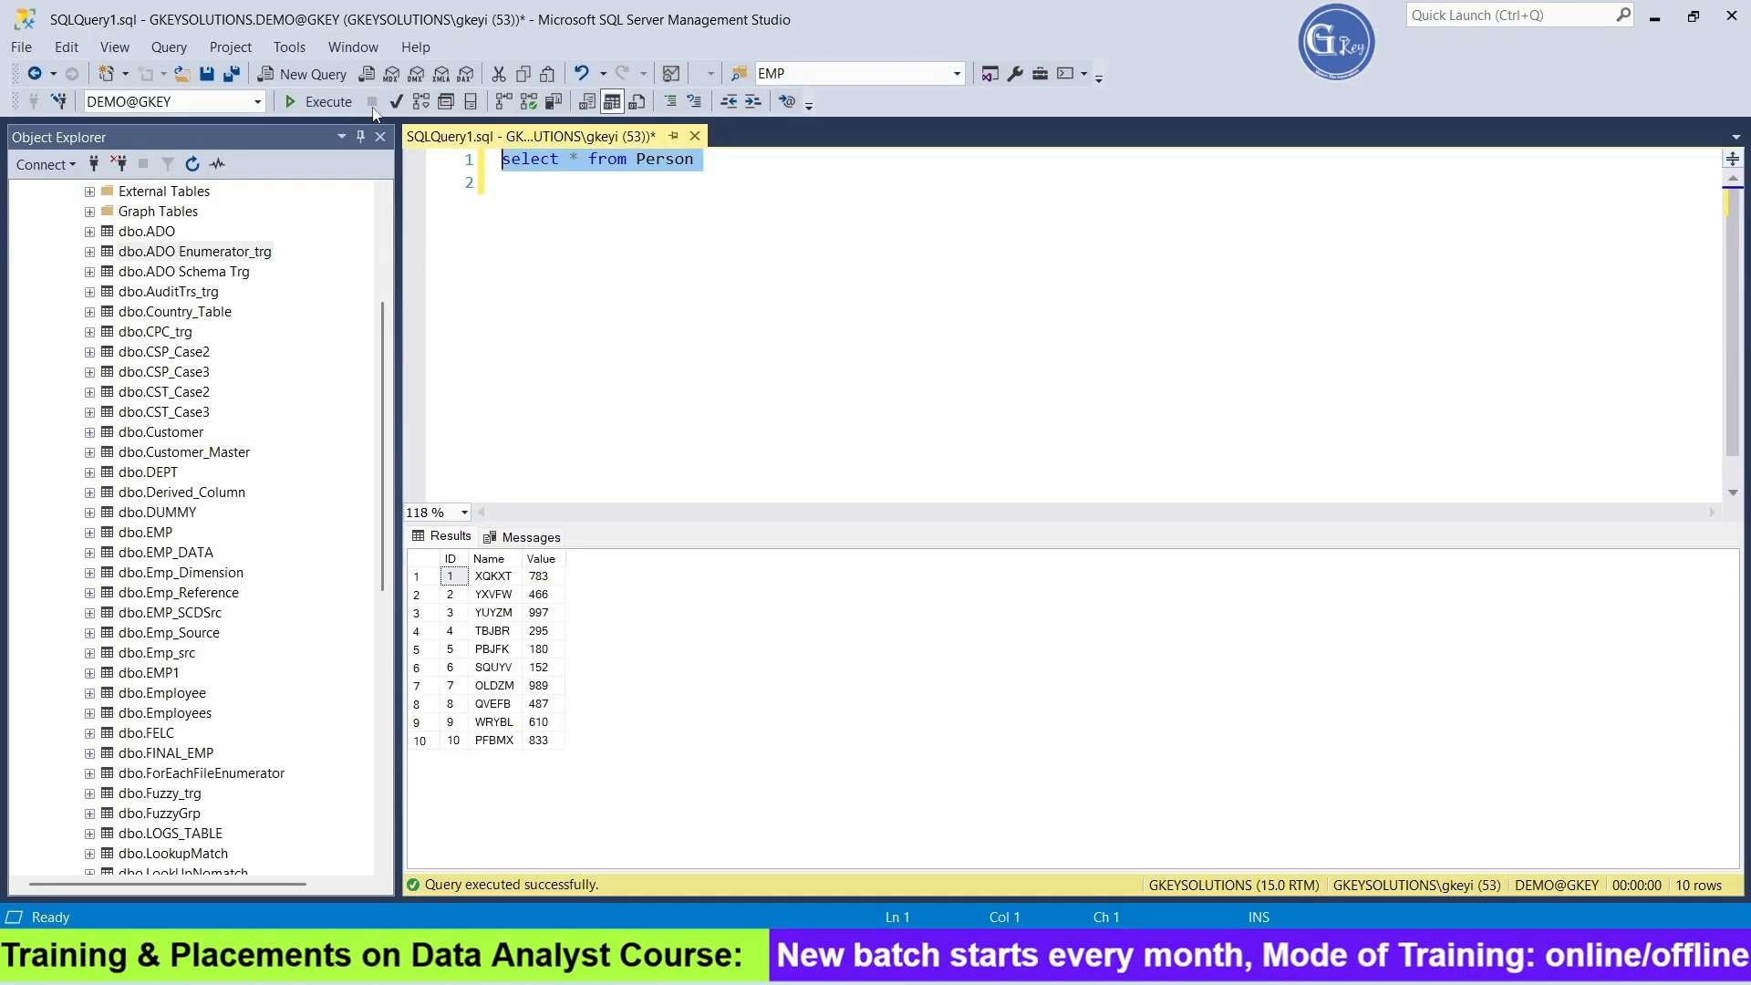
click(319, 103)
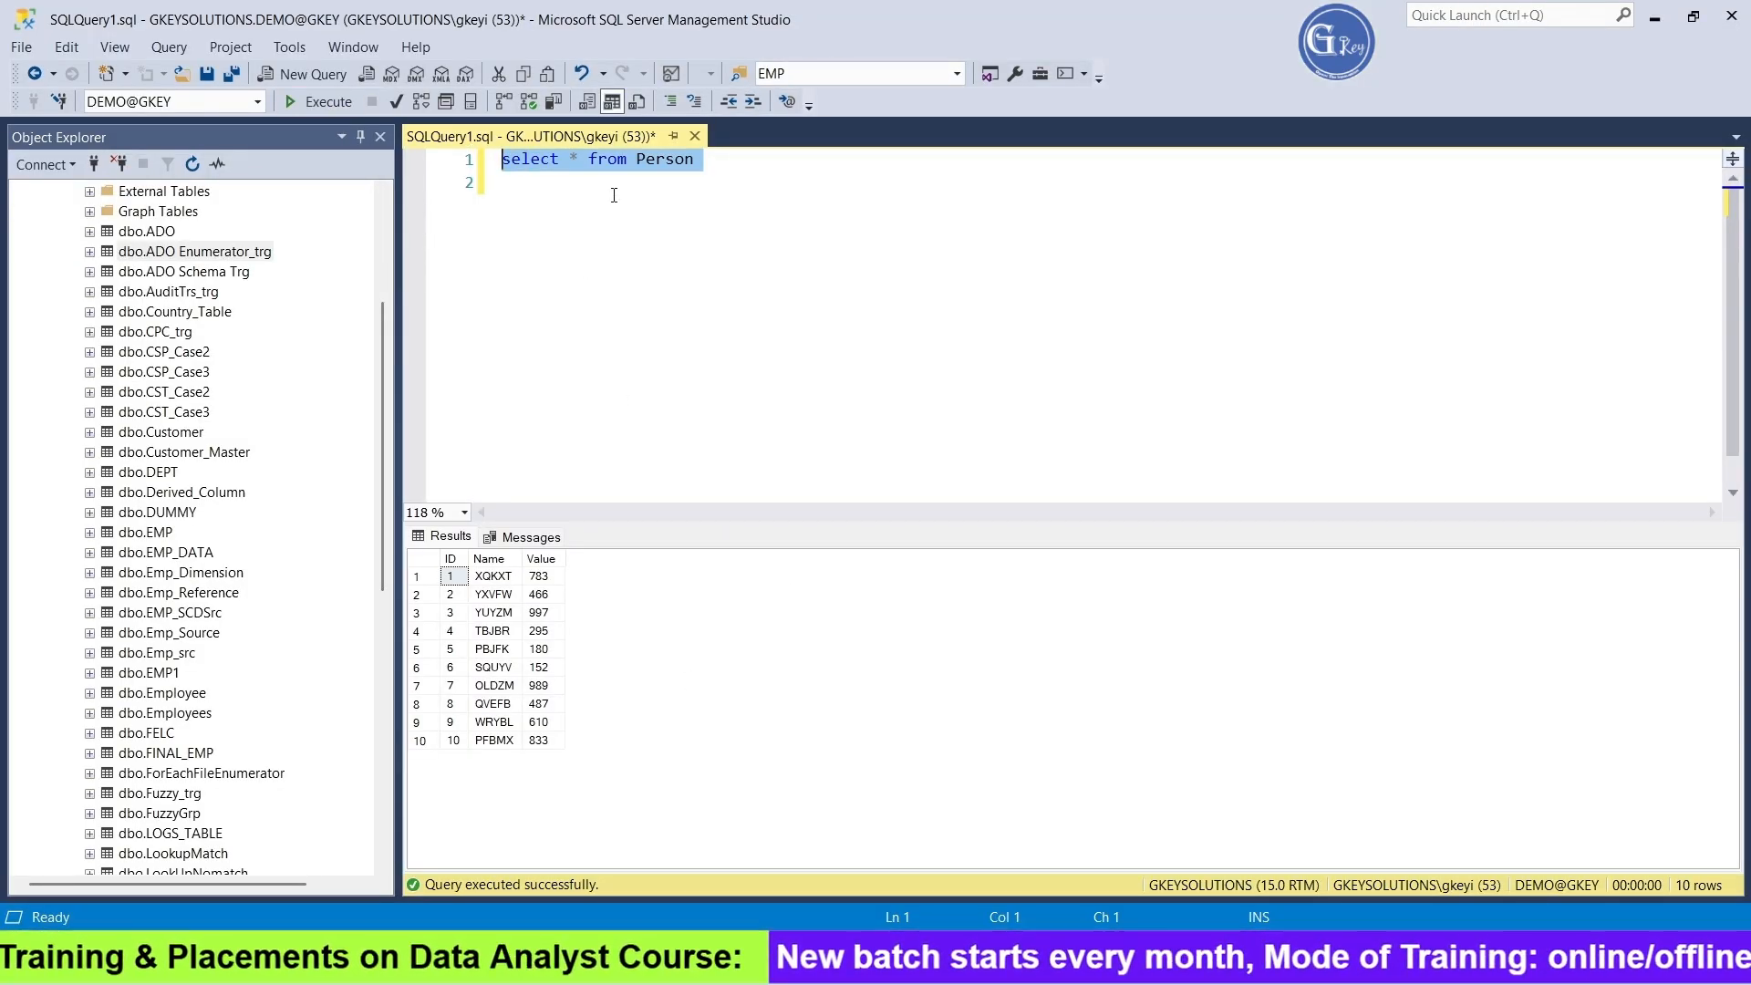
Back in Visual Studio, stop debugging and run the package a second time
click(794, 967)
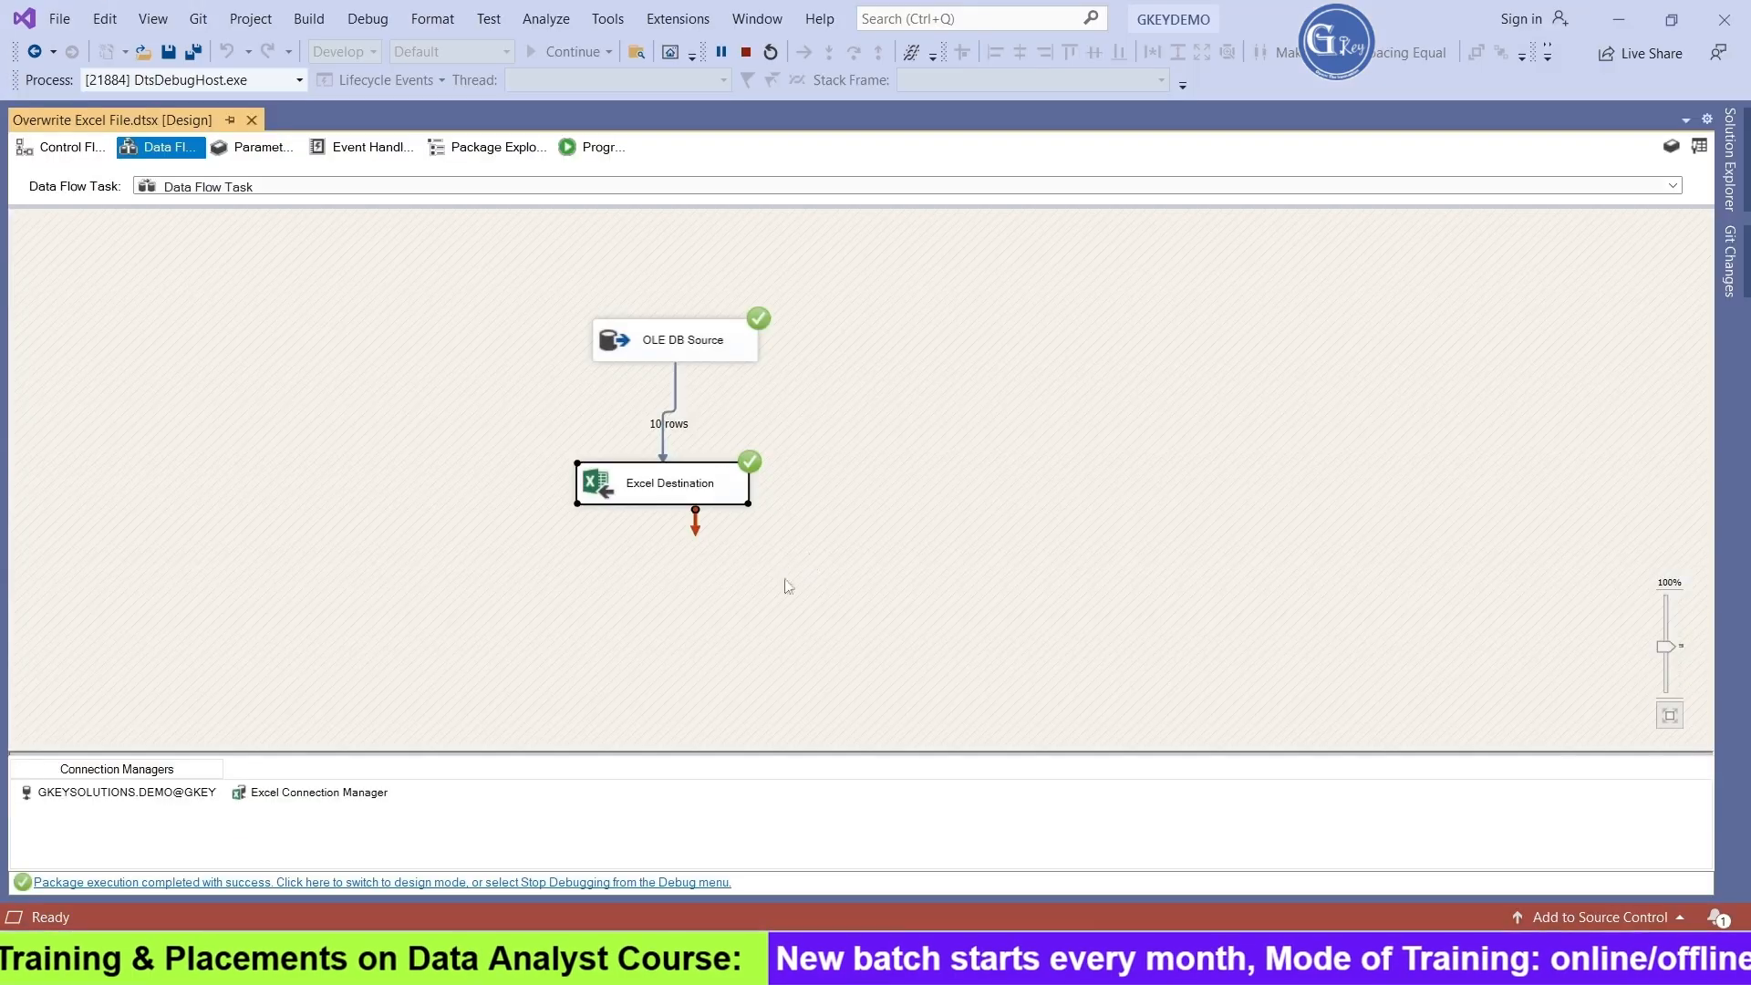
click(746, 52)
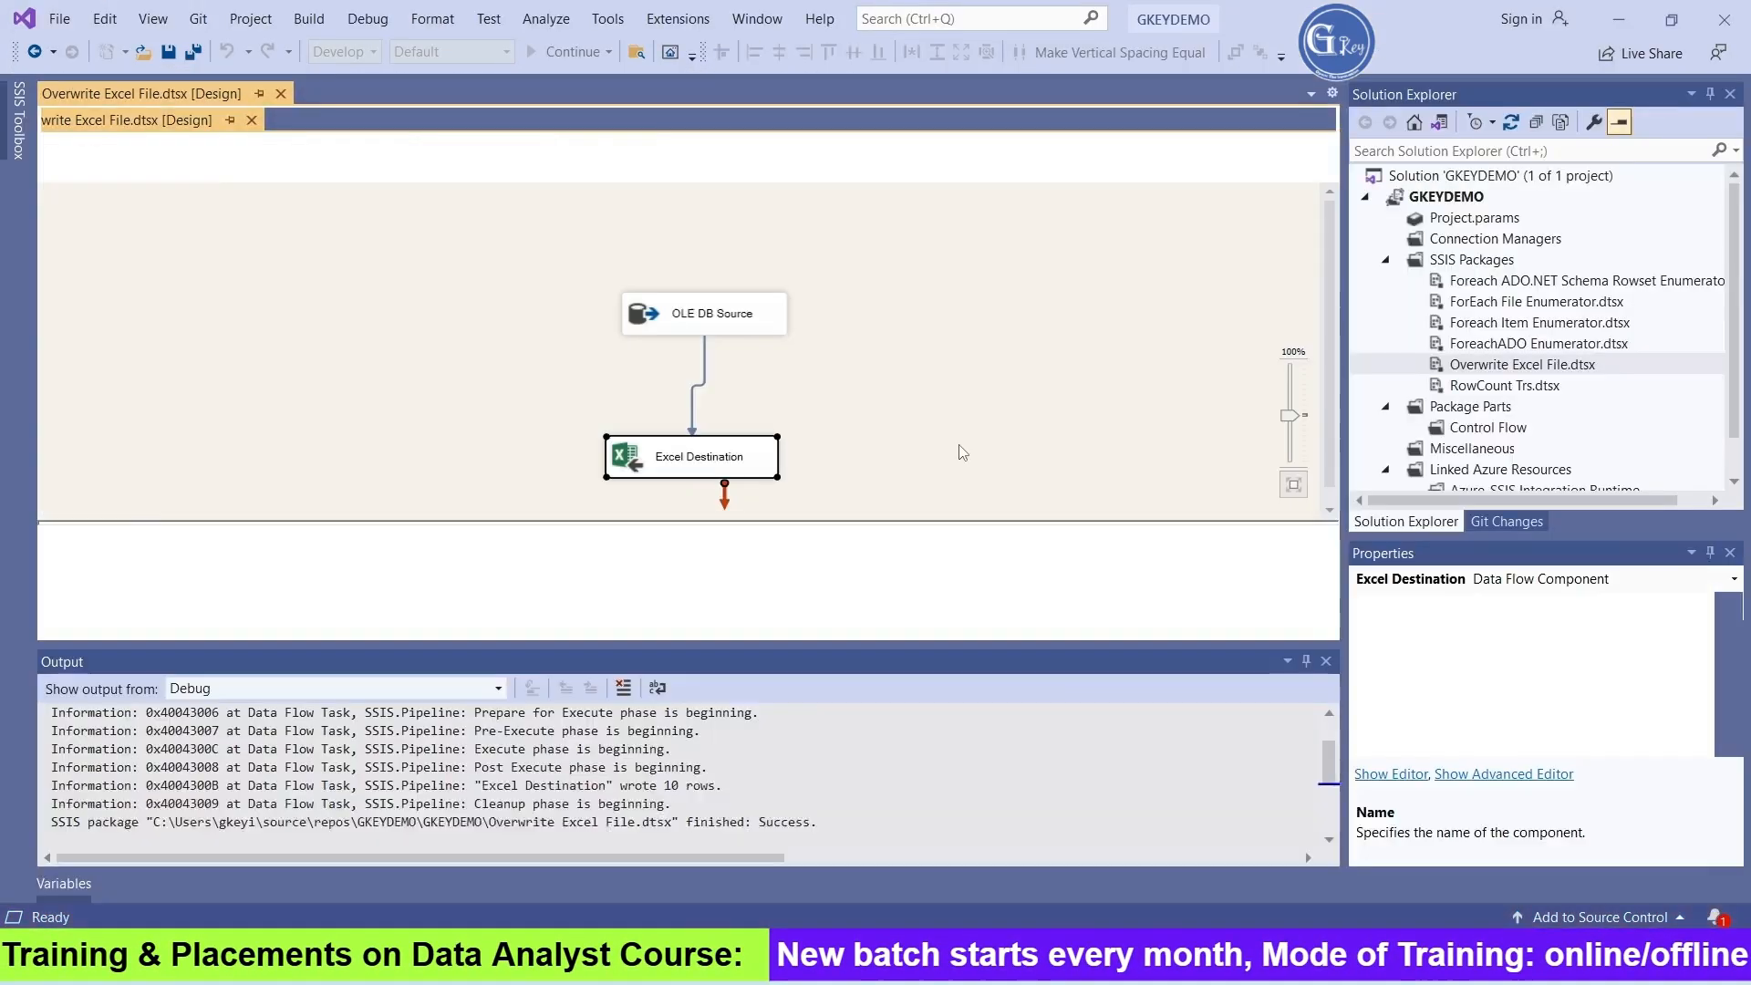
click(553, 51)
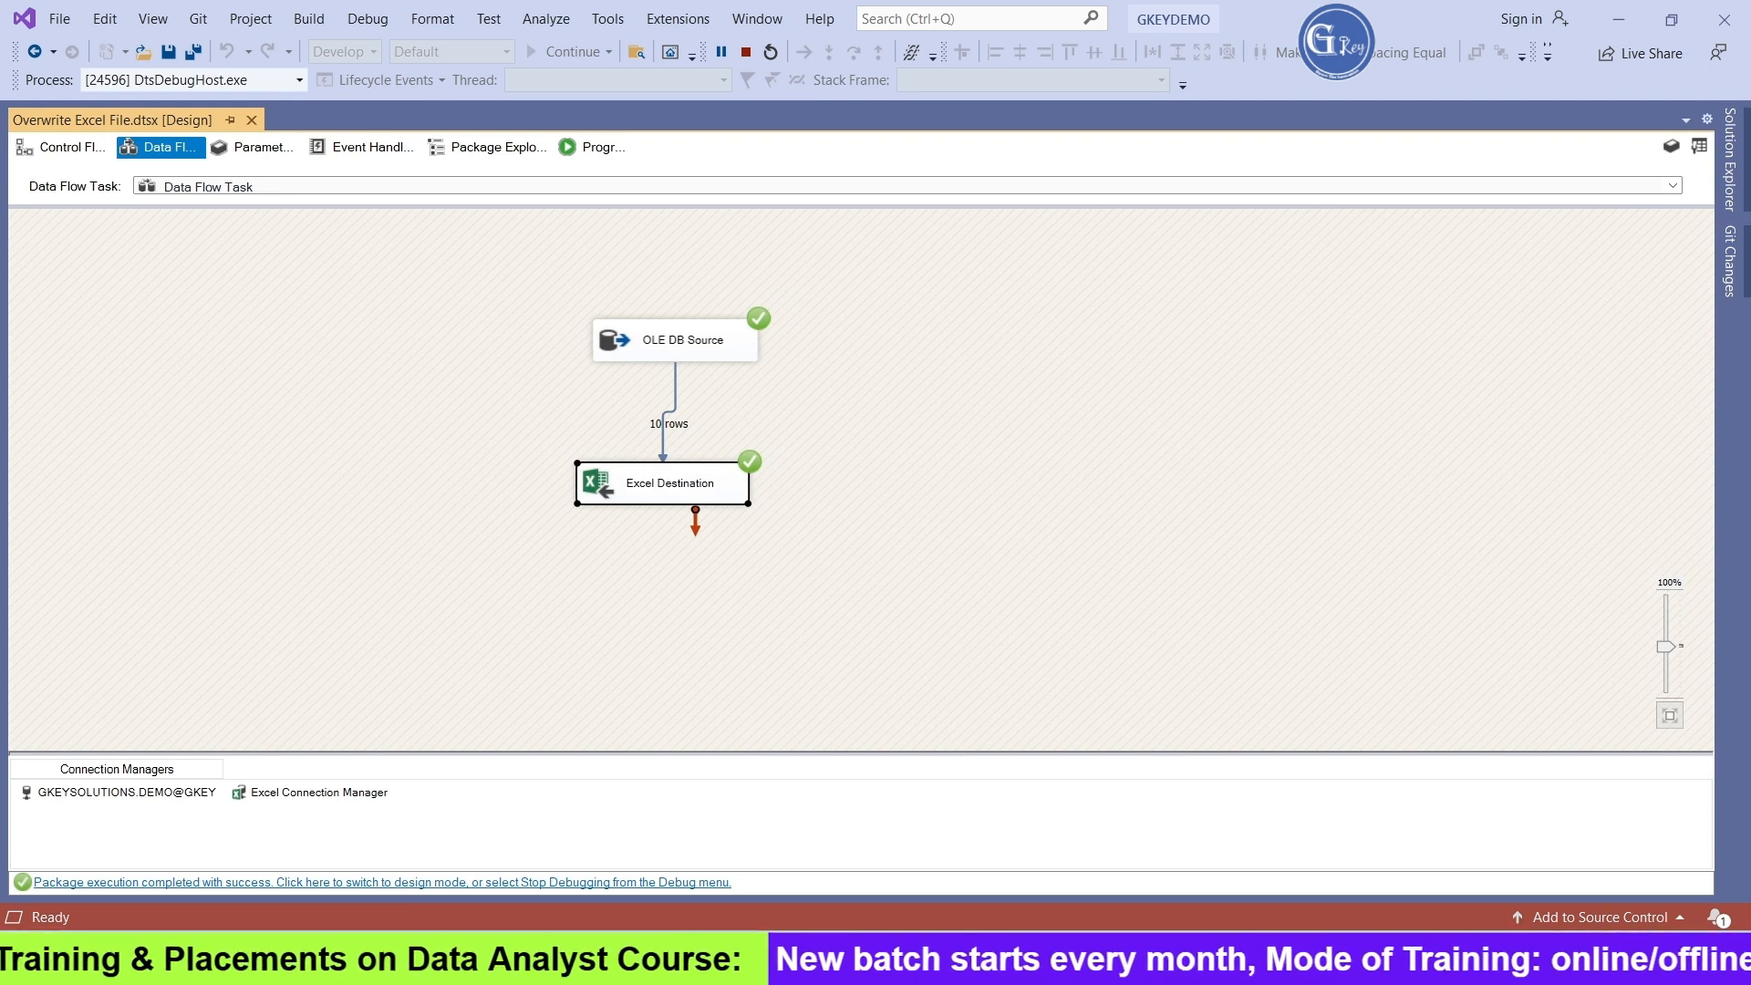
Check the Data sheet of Person_Data.xlsx in Excel for duplicates, return to Visual Studio's design mode, and close the debug output
key(alt+Tab)
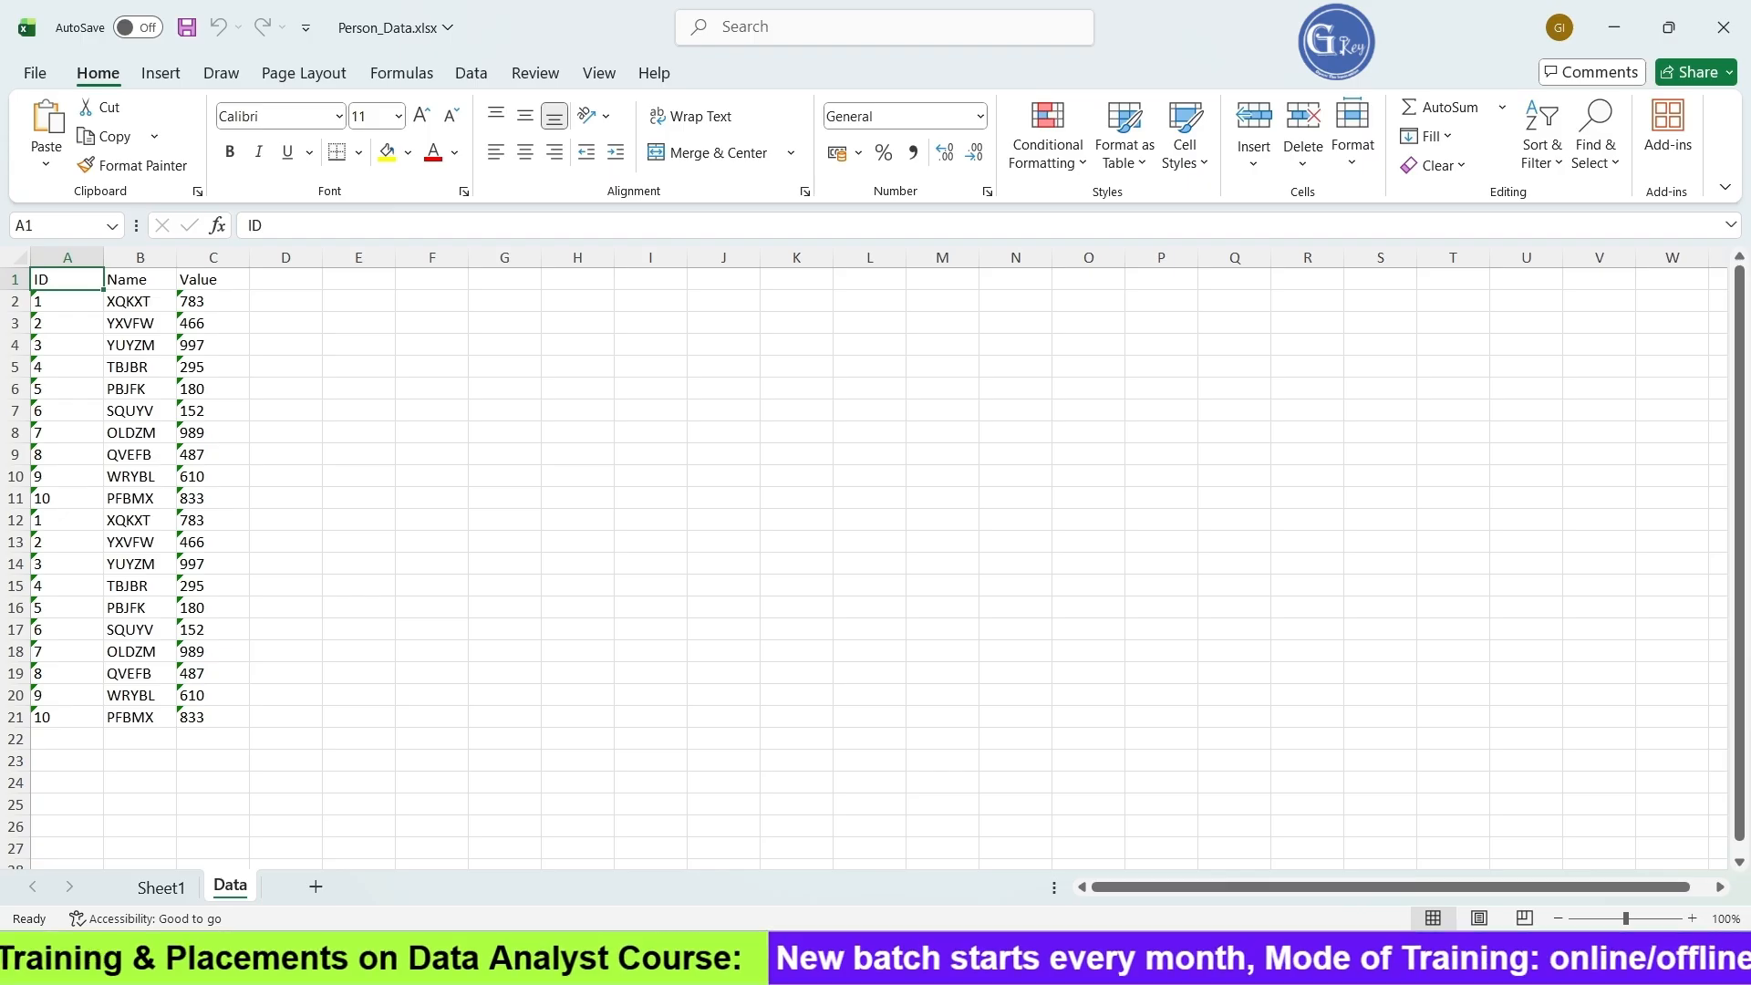
key(alt+Tab)
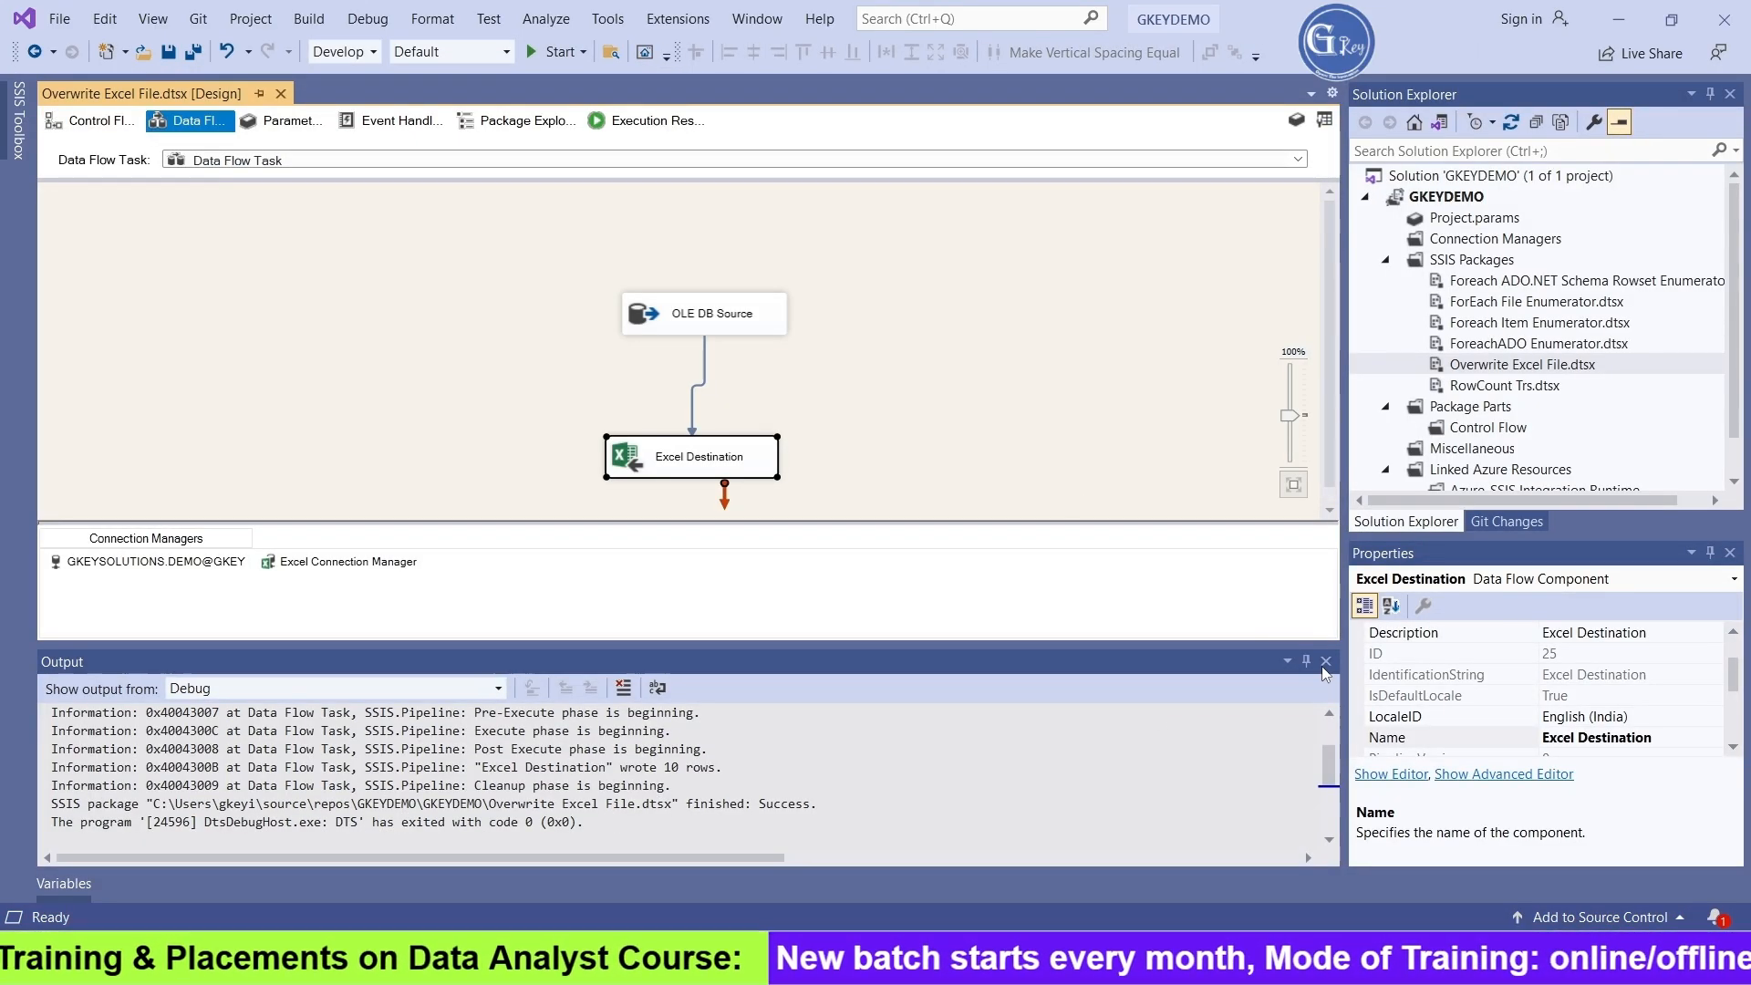
click(1325, 661)
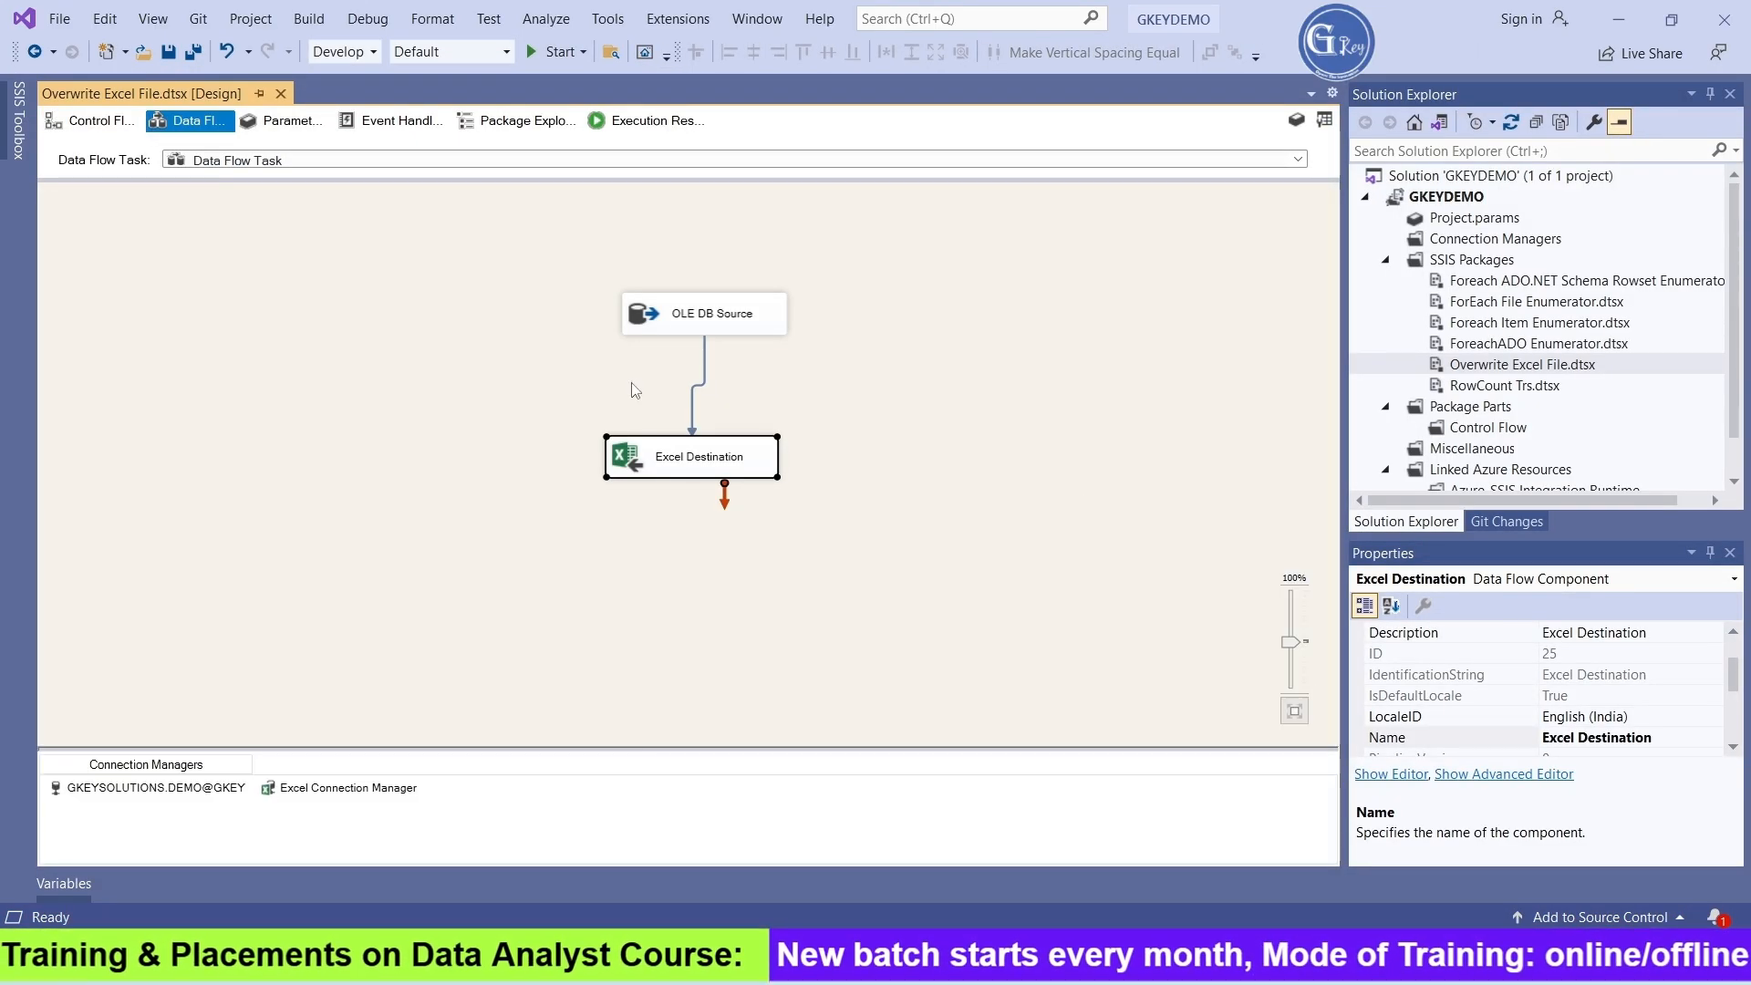
Copy the generated CREATE TABLE statement from the Excel Destination's new-sheet dialog and close the editor without creating a sheet
double_click(644, 467)
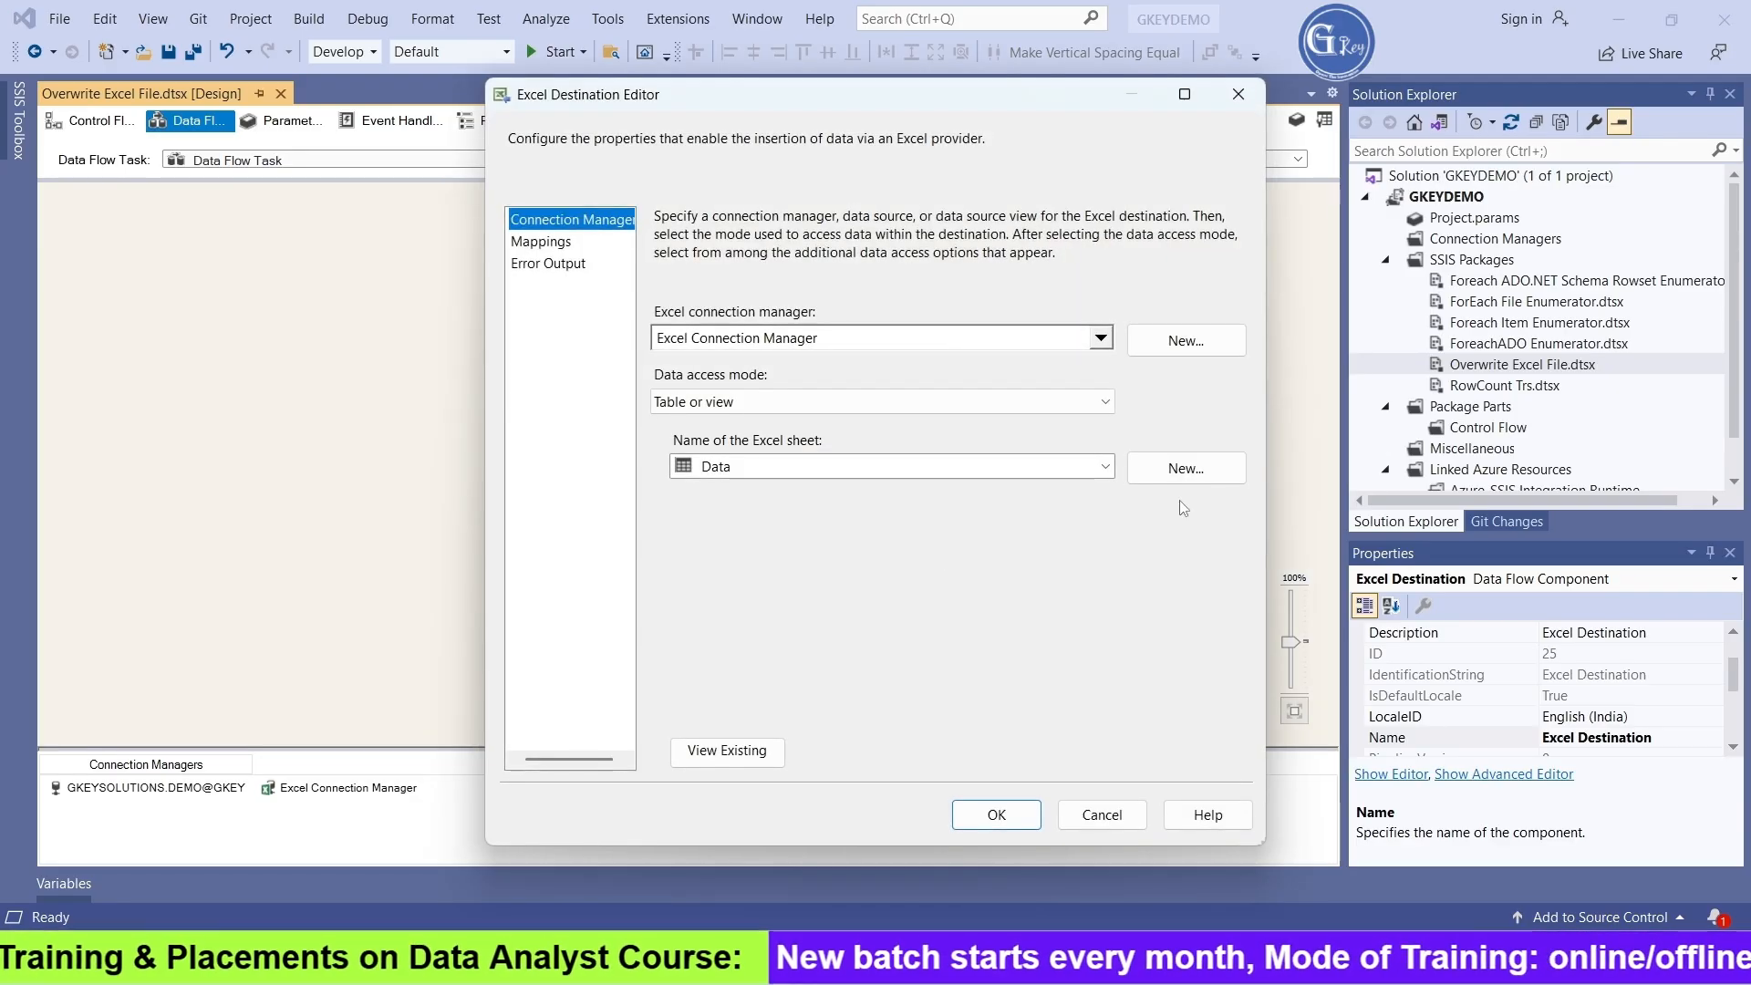
click(1201, 486)
click(1058, 577)
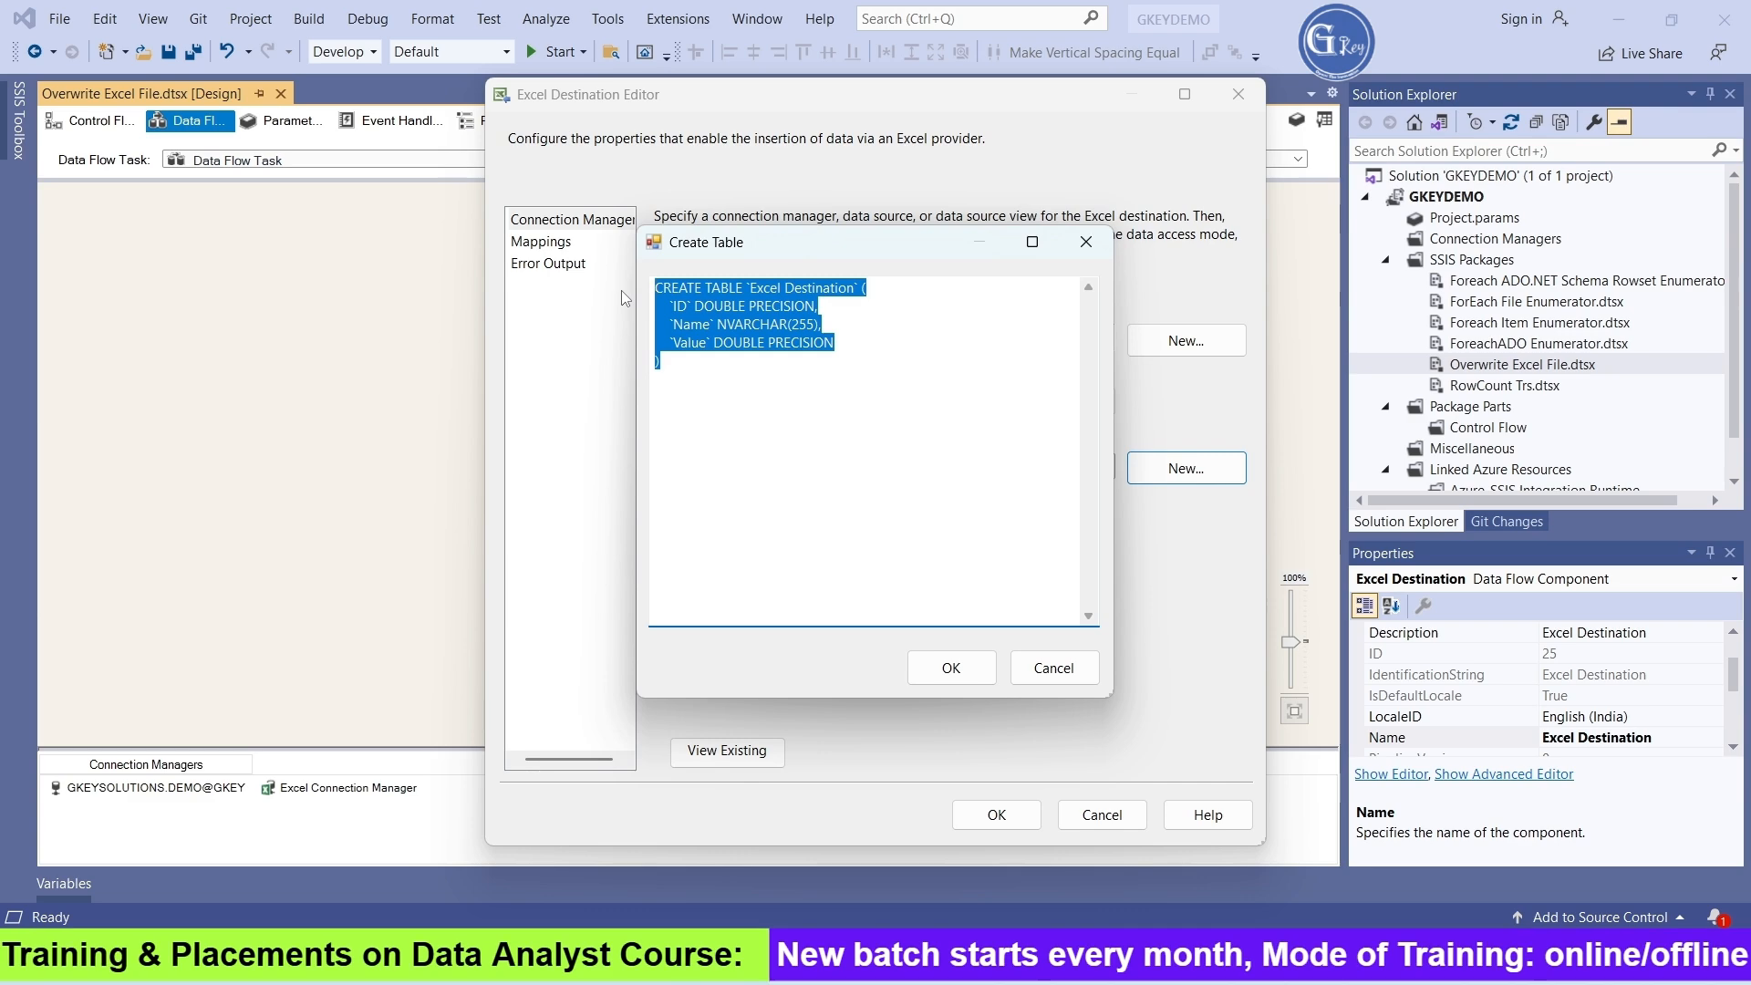
click(1086, 241)
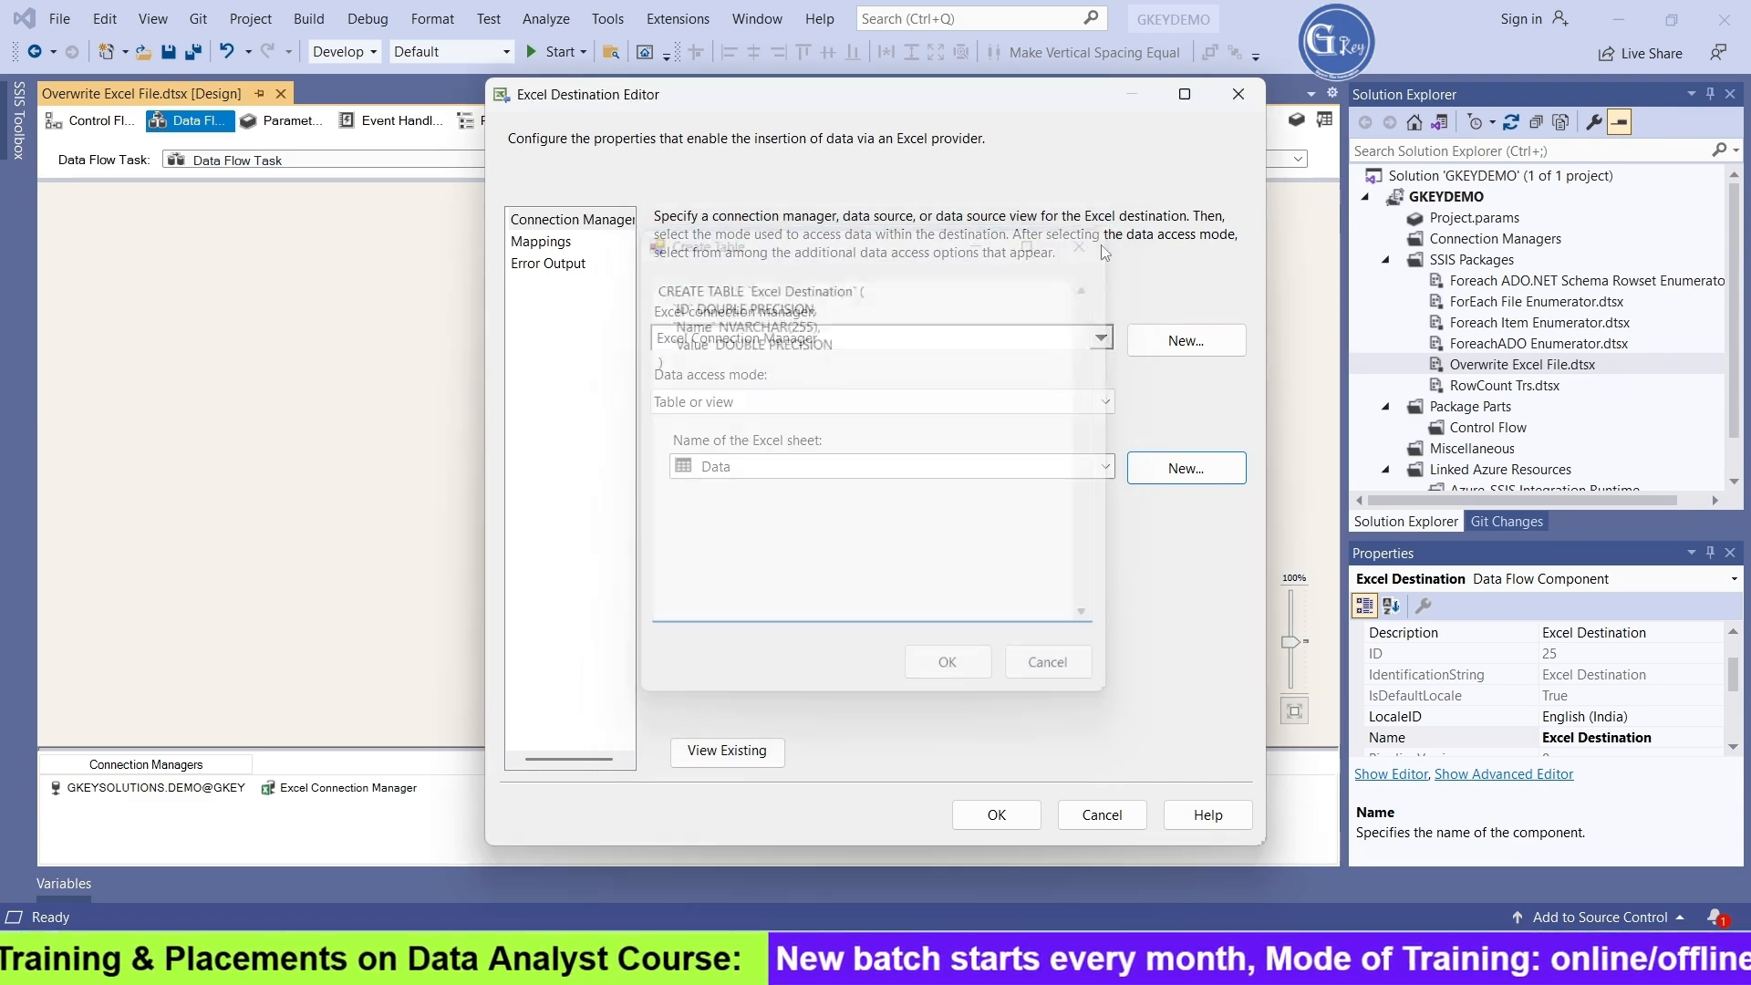
click(1239, 95)
Add an Execute SQL Task to the control flow and arrange it above the Data Flow Task
click(91, 120)
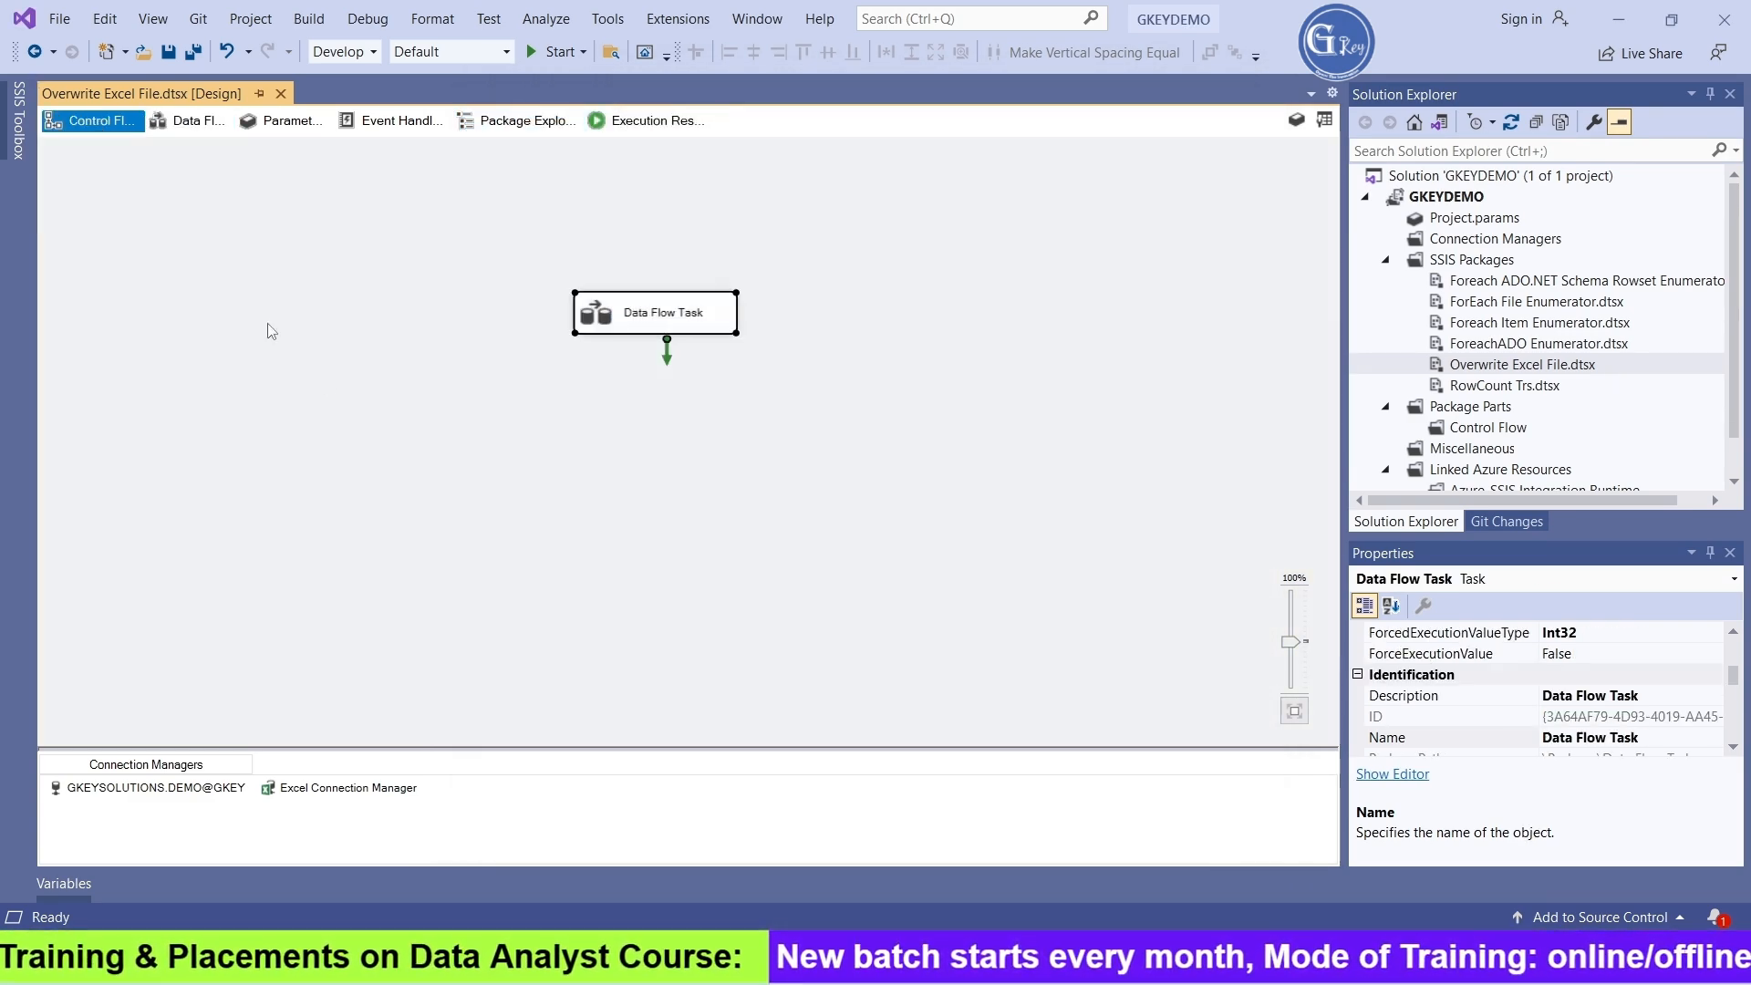
click(19, 146)
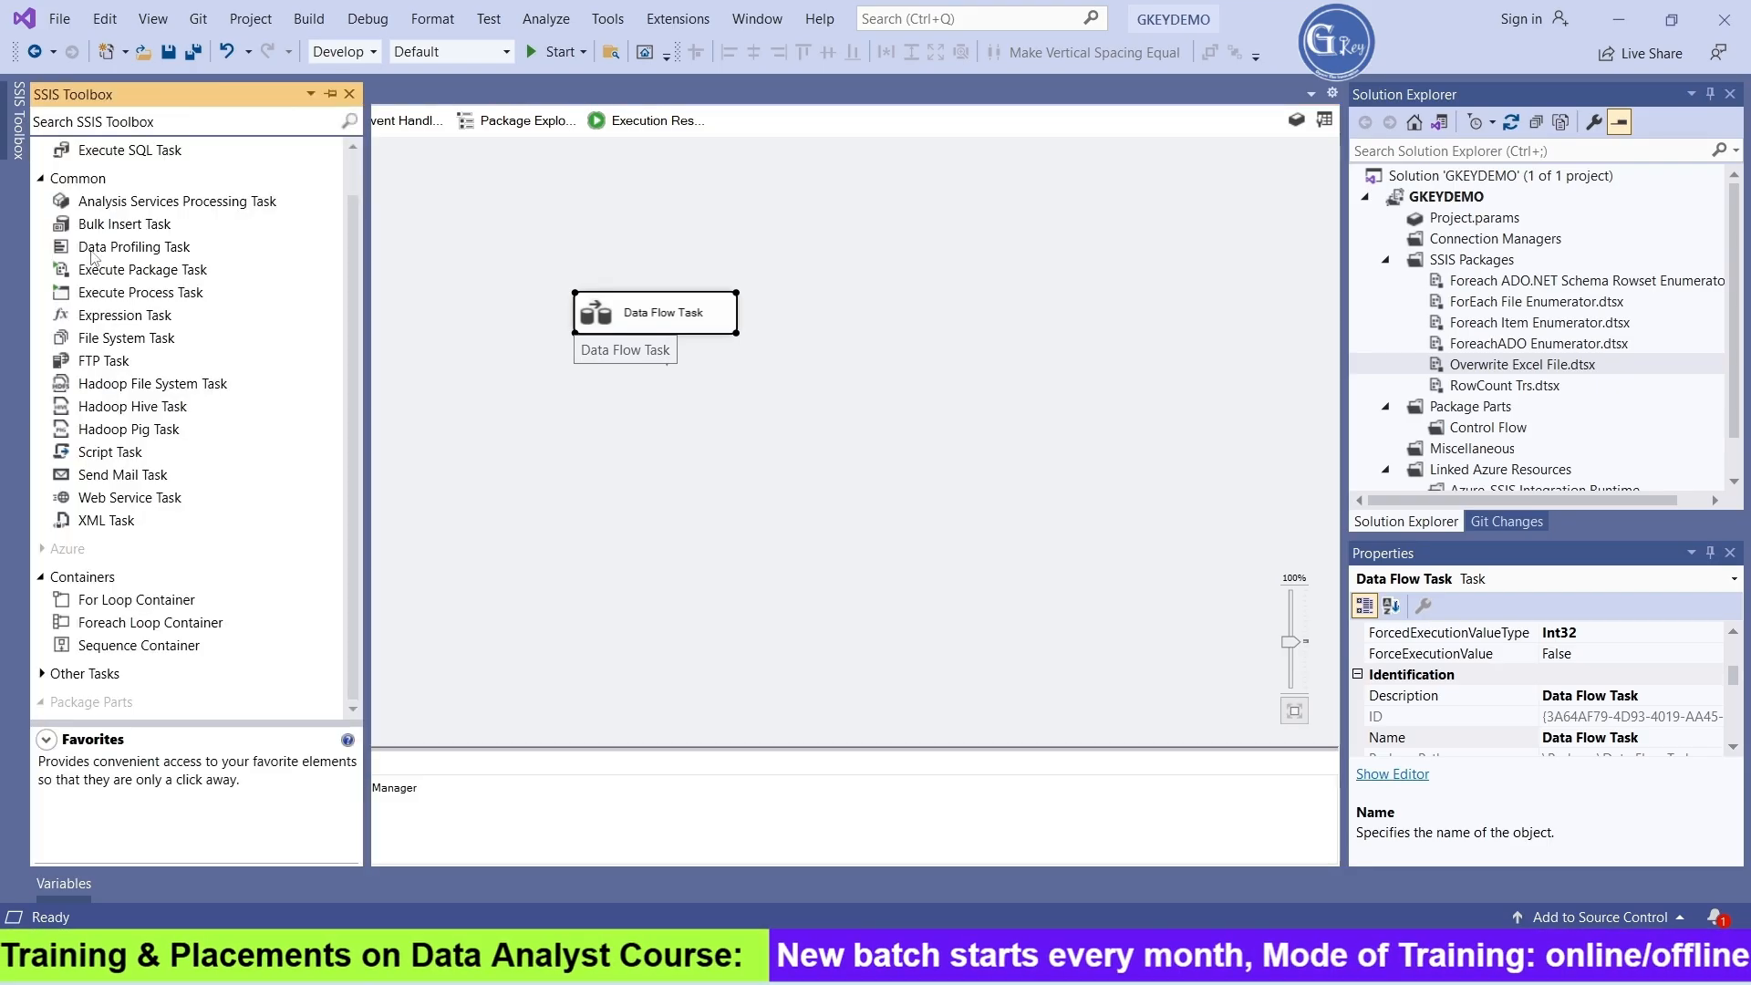
click(128, 159)
drag(563, 196, 568, 206)
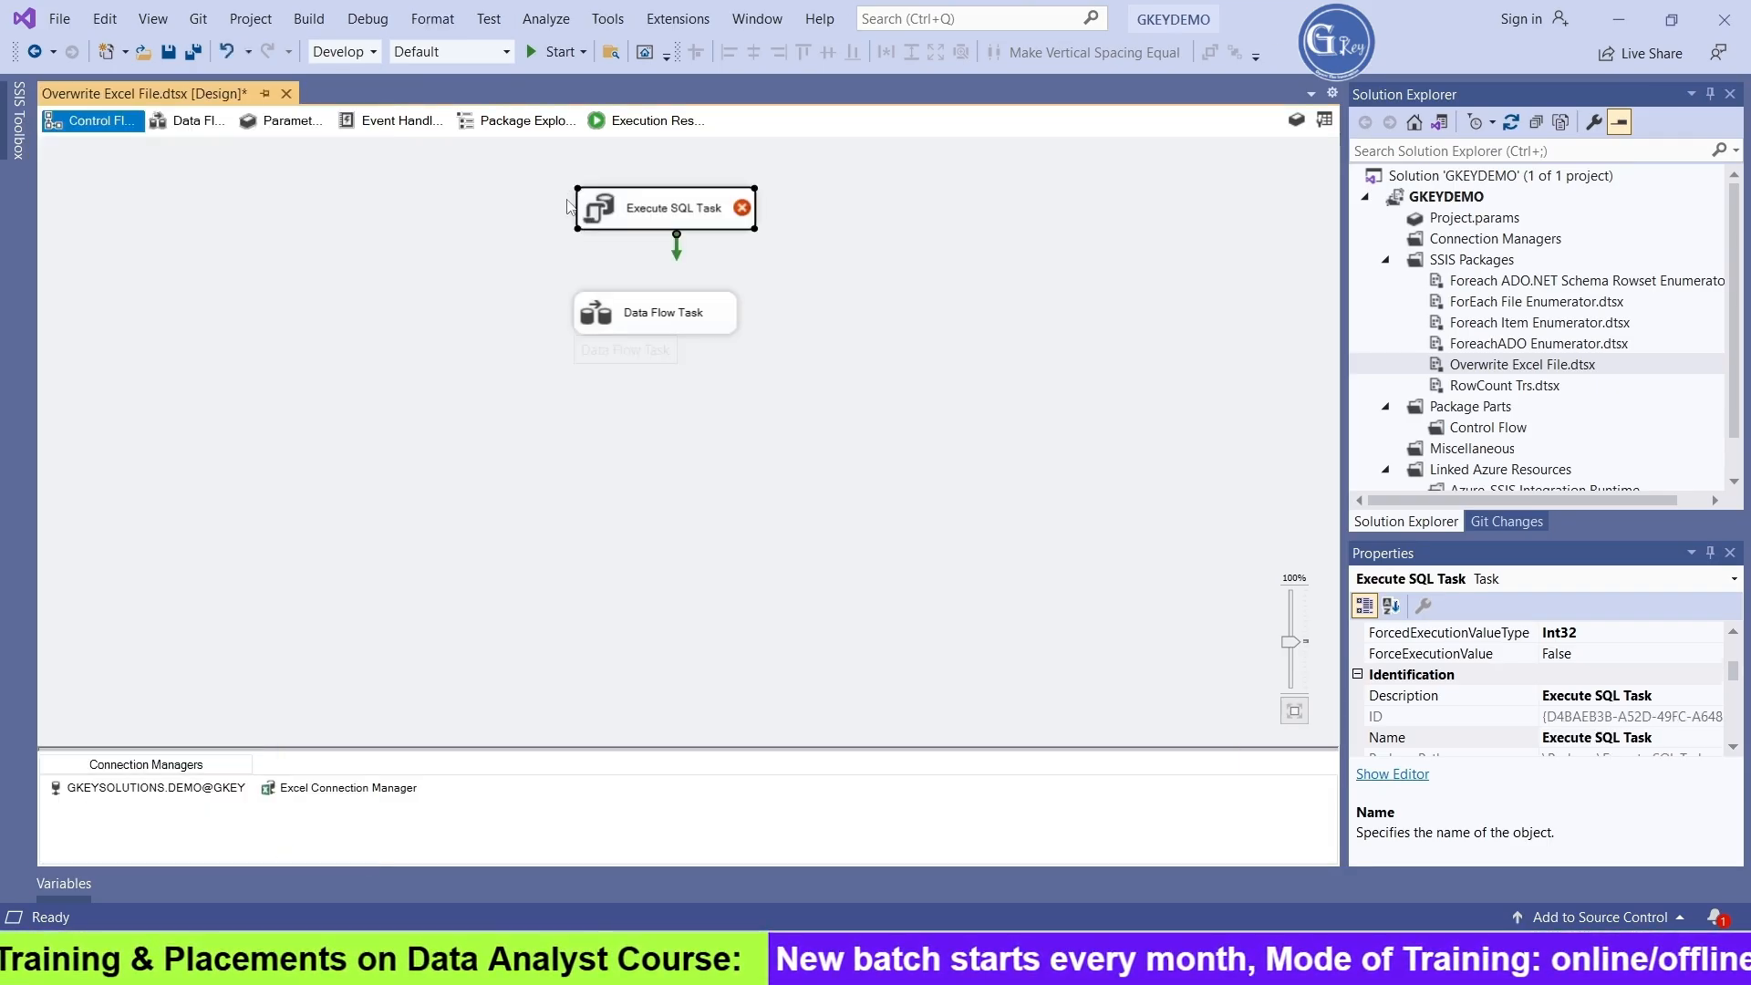
drag(637, 314, 655, 432)
drag(635, 216, 635, 253)
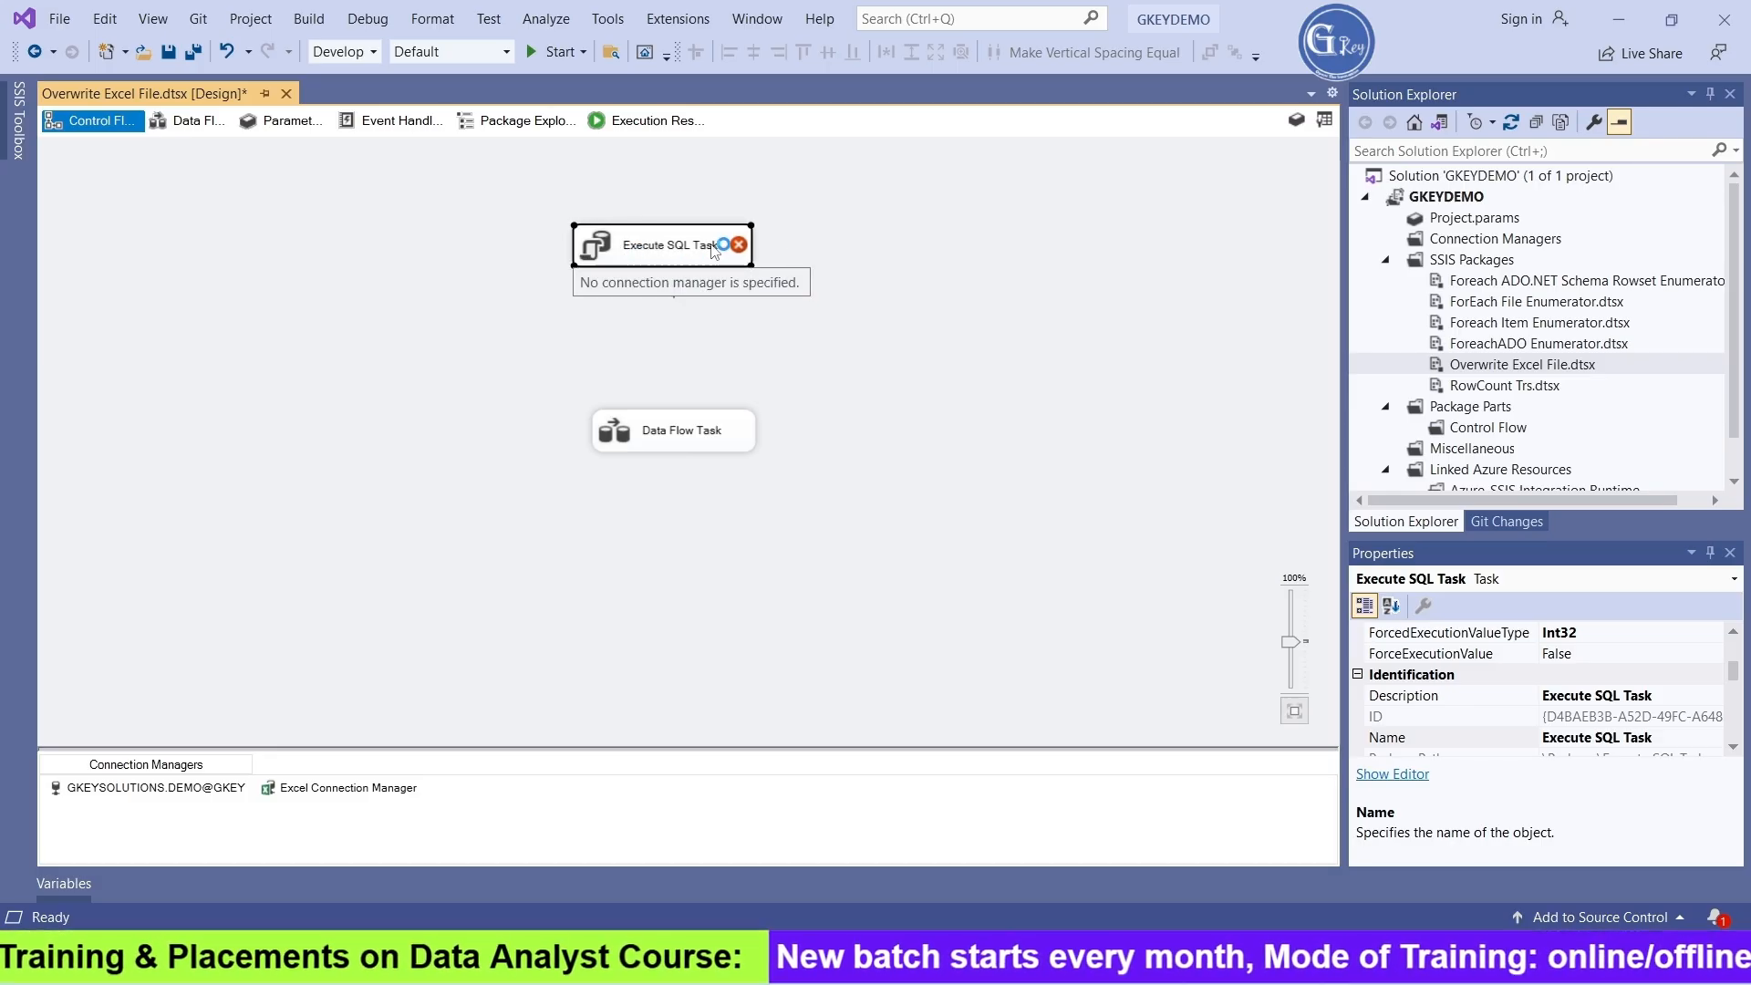
Set the Execute SQL Task's ConnectionType to EXCEL and its Connection to Excel Connection Manager
click(714, 252)
click(613, 306)
double_click(607, 255)
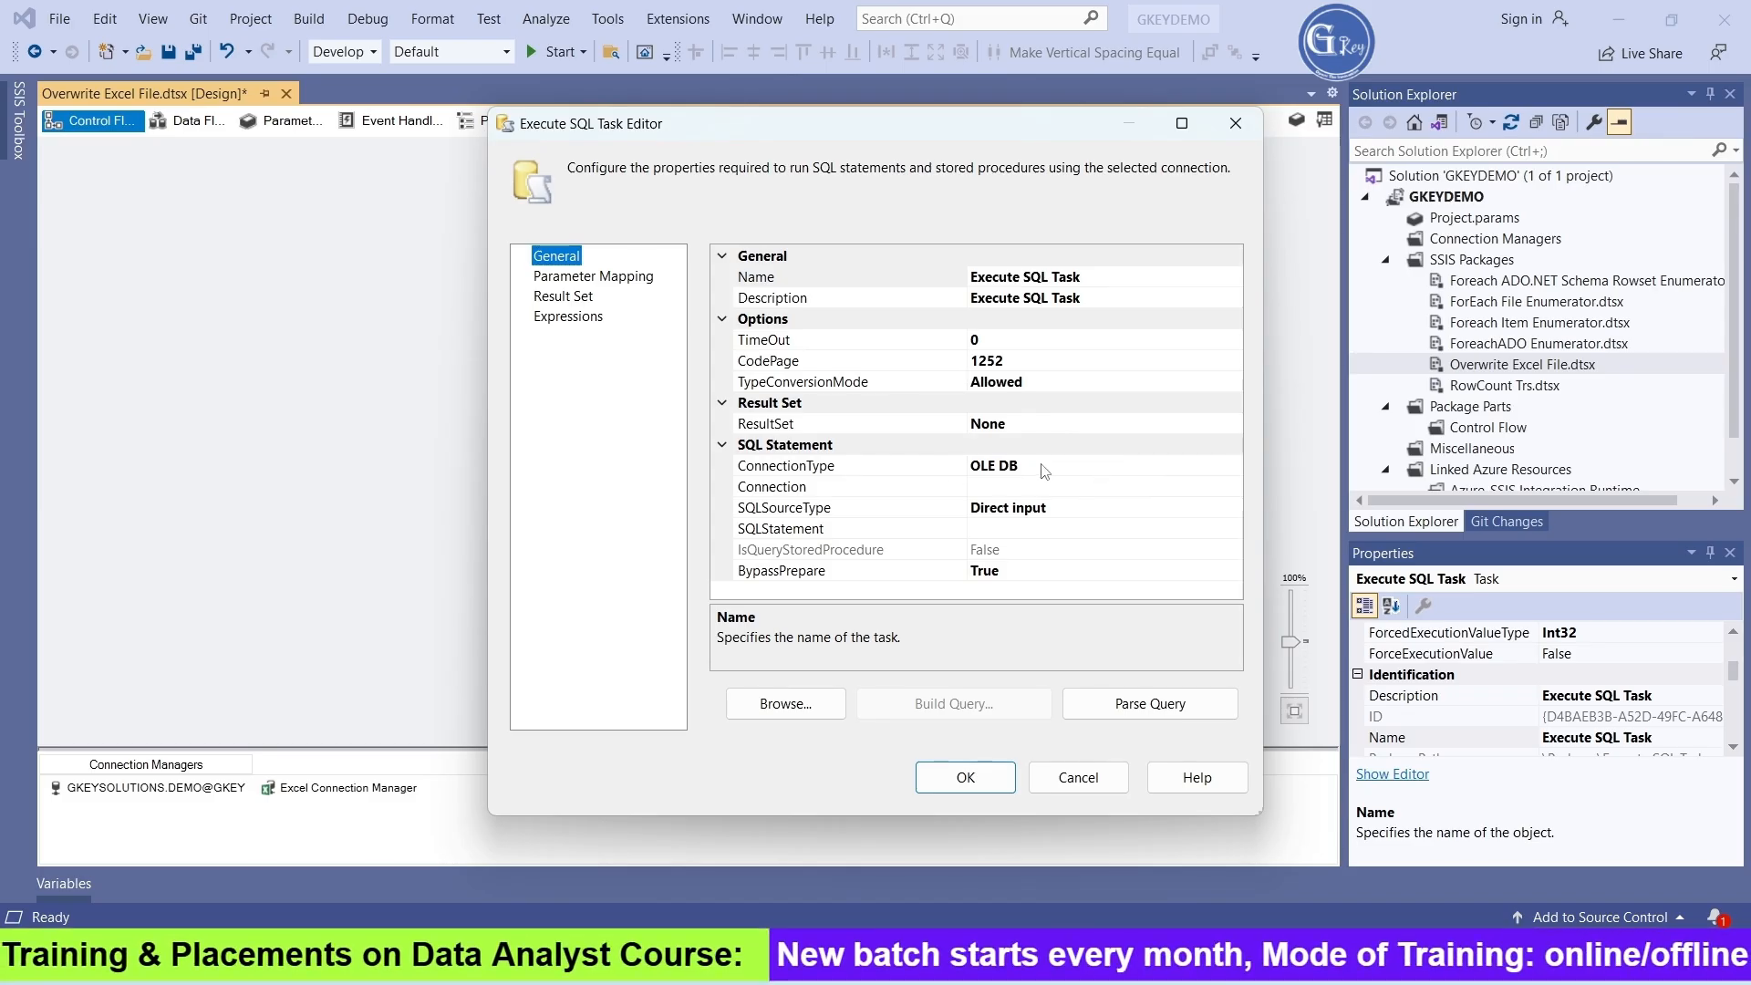
click(1091, 472)
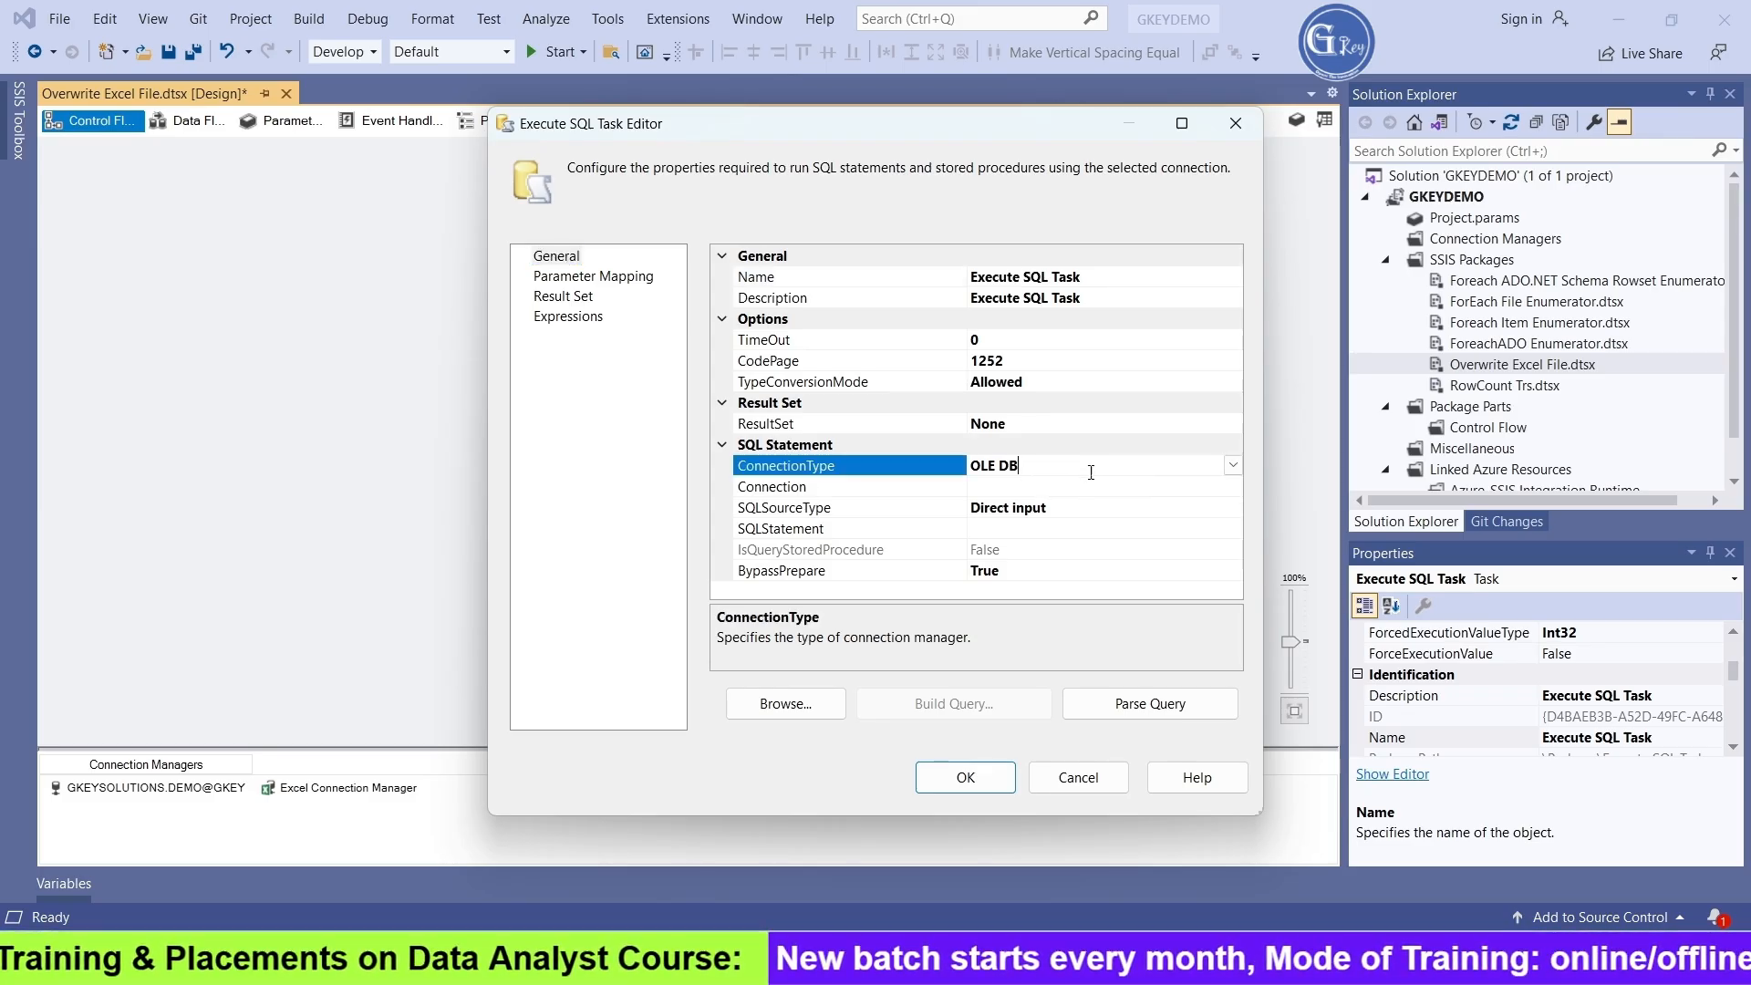
click(1232, 466)
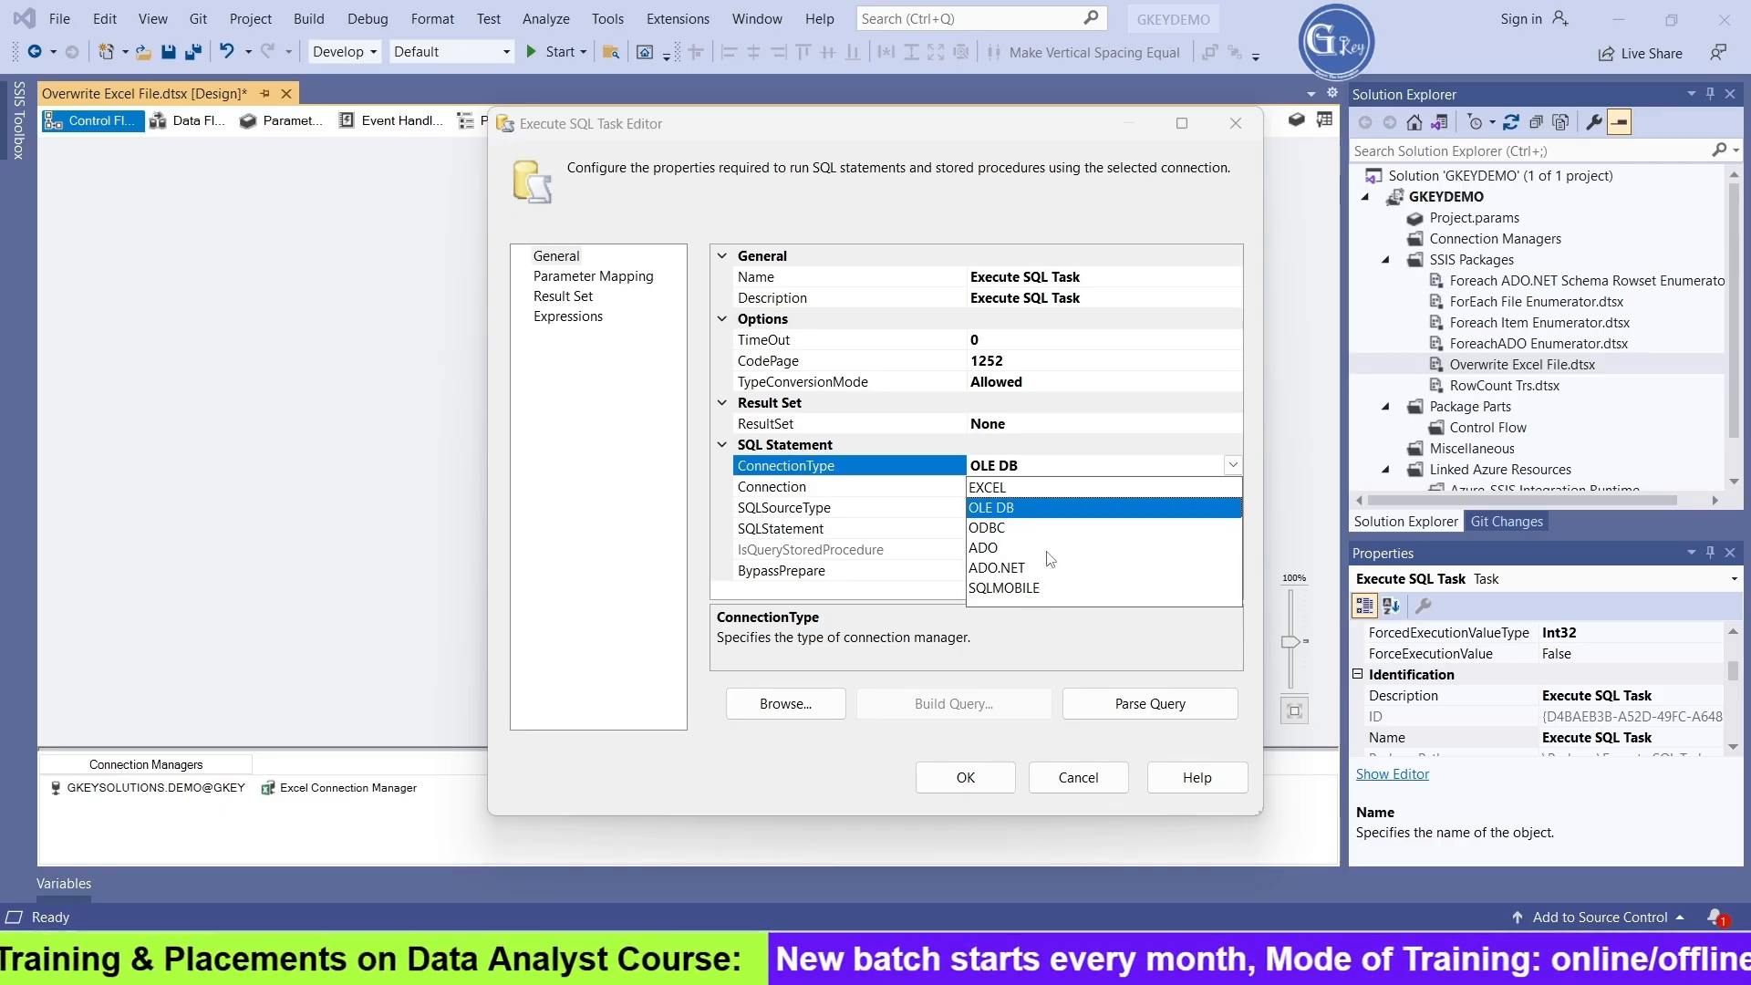
click(991, 490)
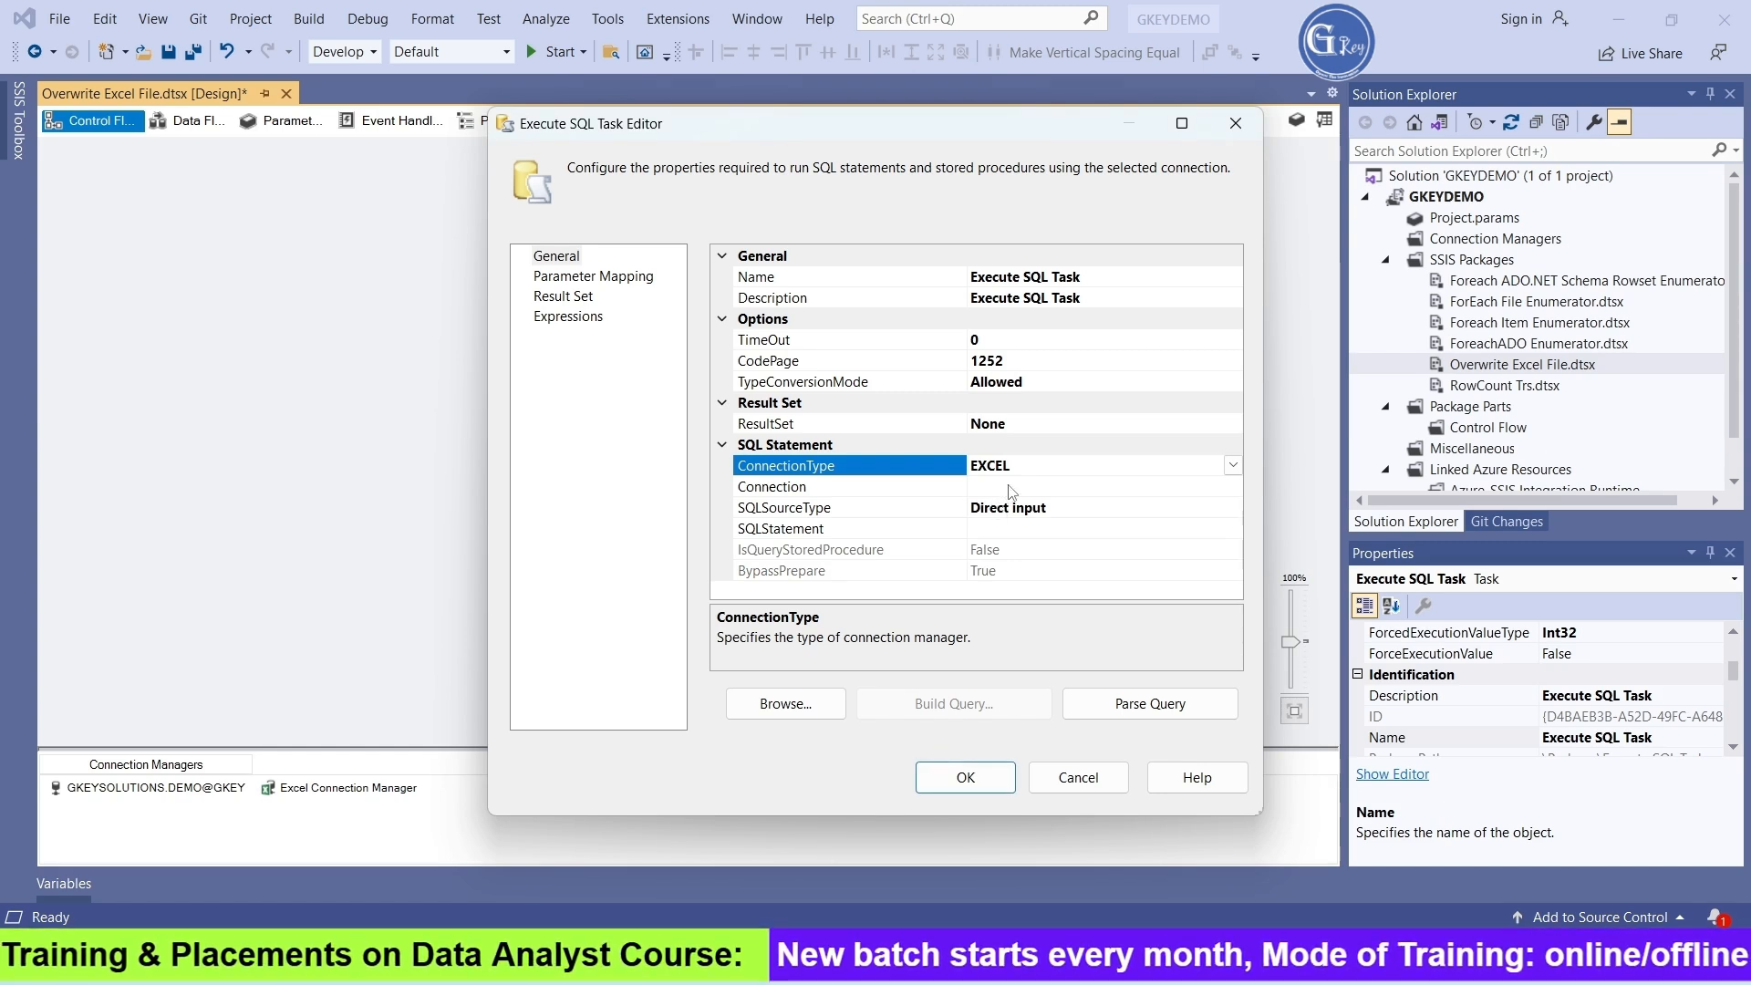
click(1011, 488)
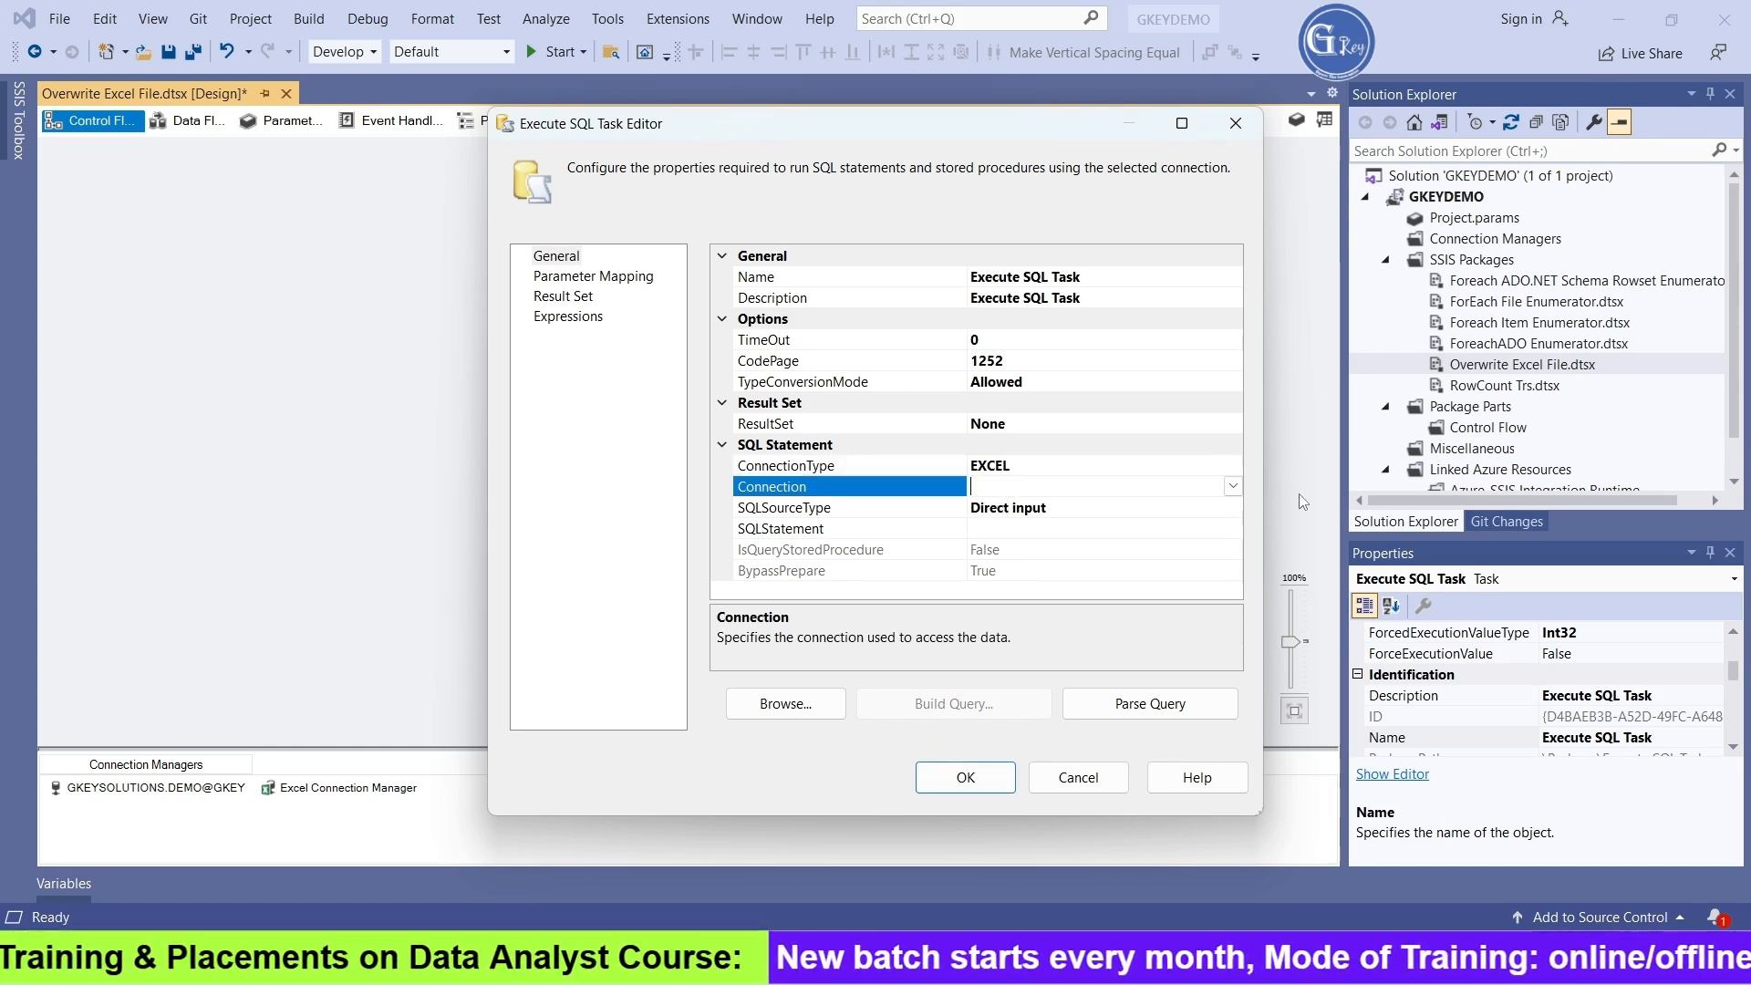
click(1232, 487)
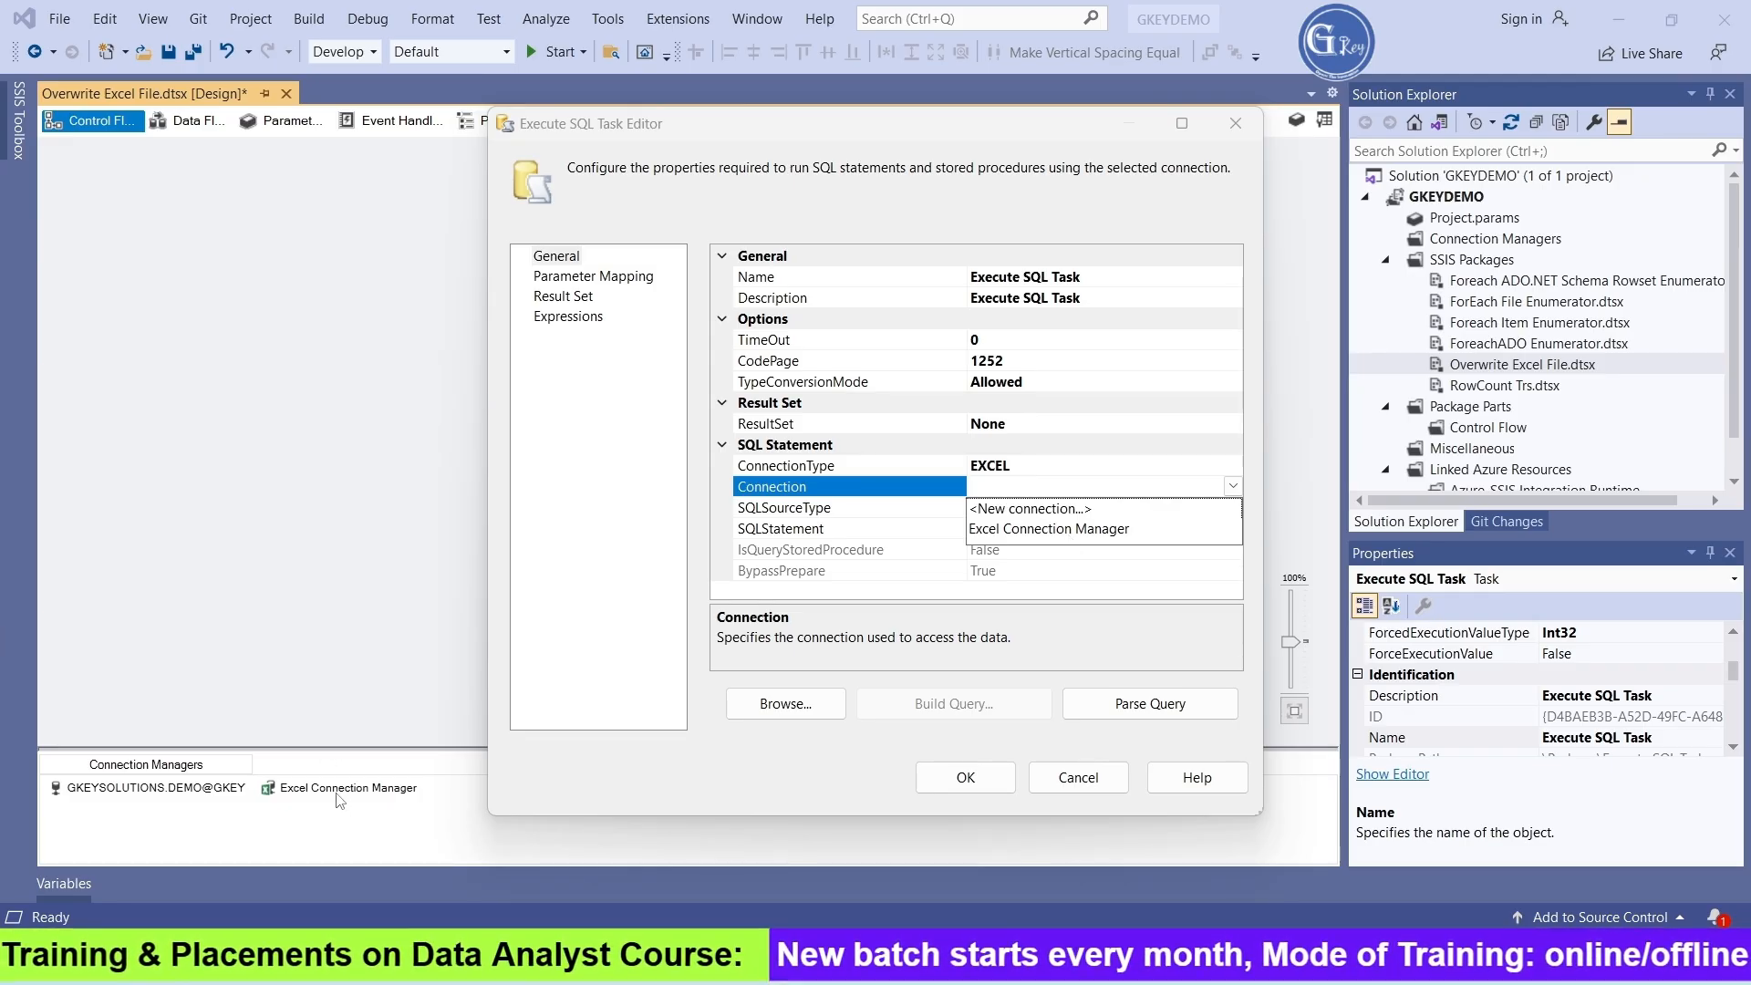
click(1086, 529)
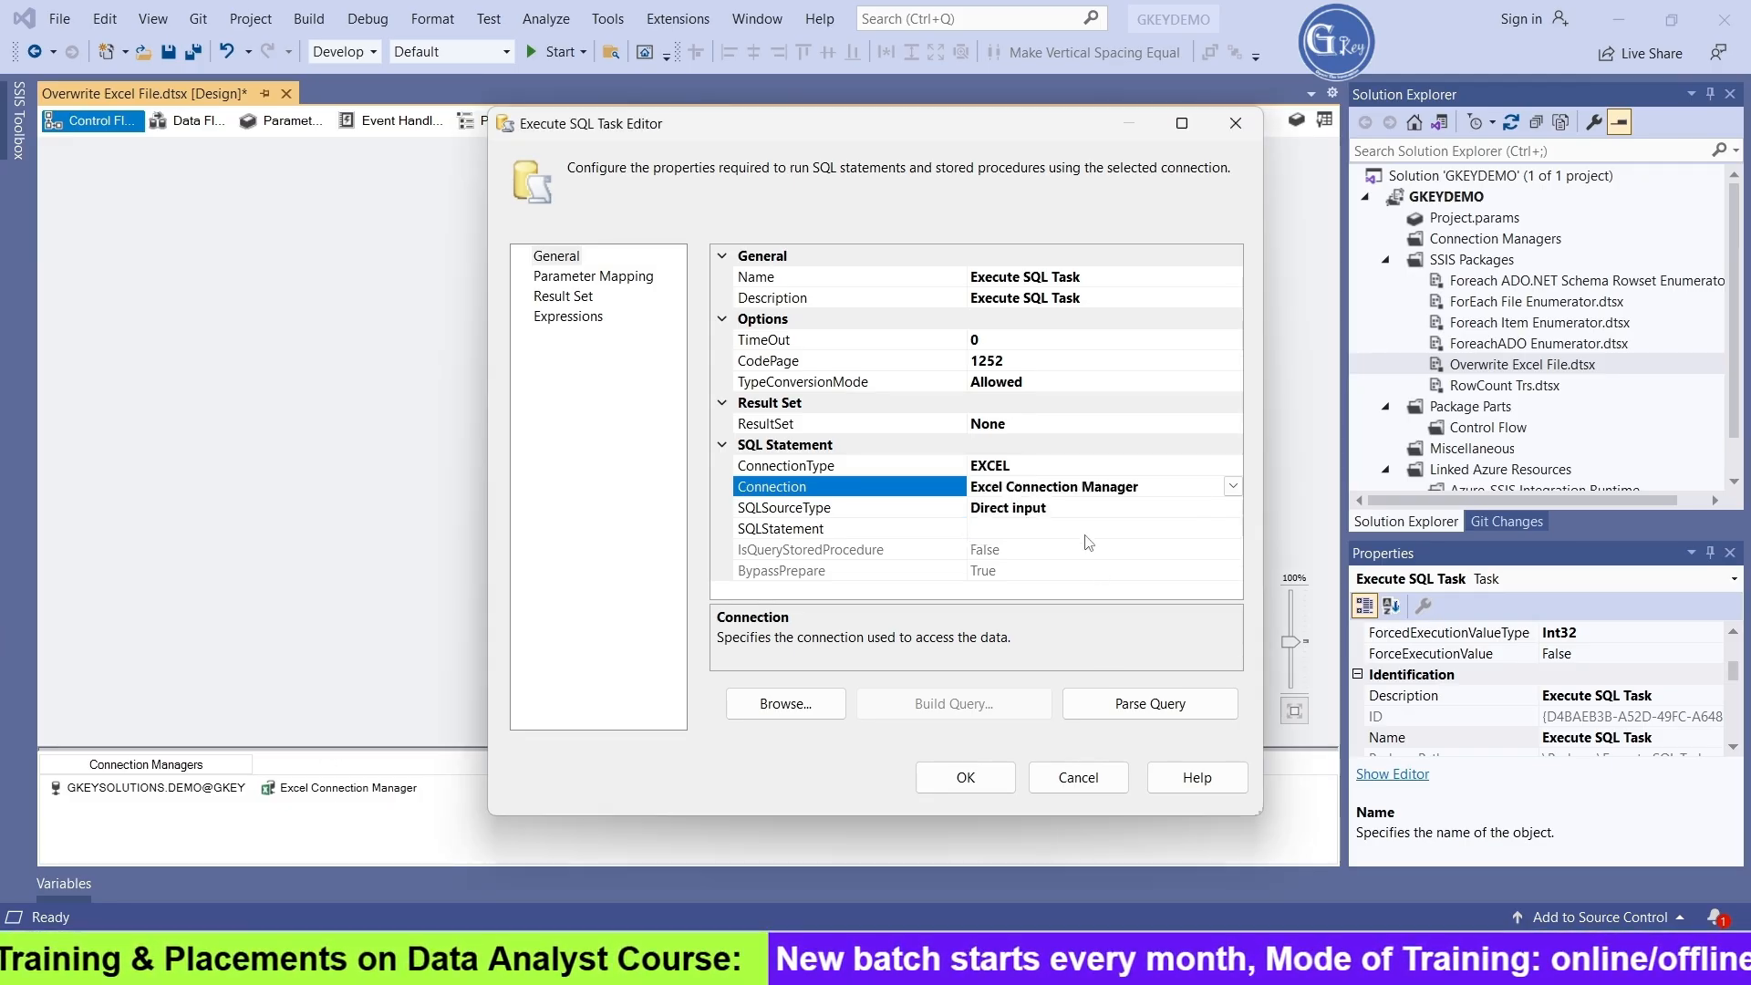
Paste the copied CREATE TABLE statement as the task's SQL statement and change the table name to Data
click(1027, 537)
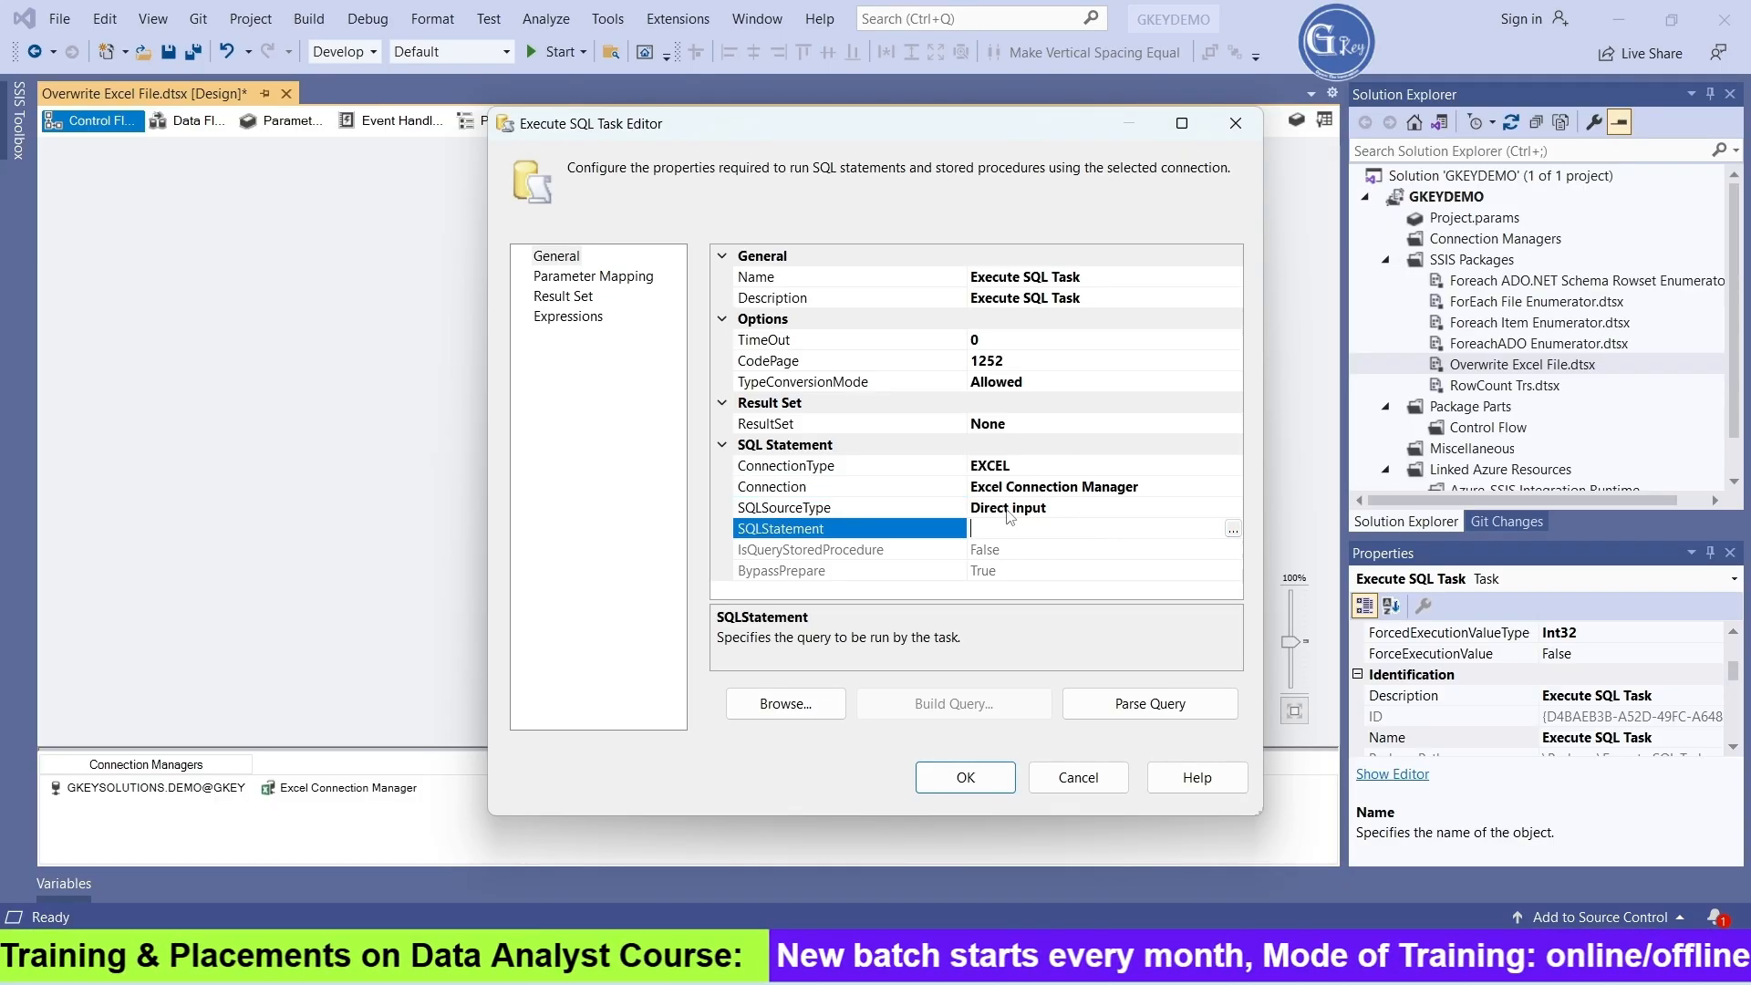
click(1233, 529)
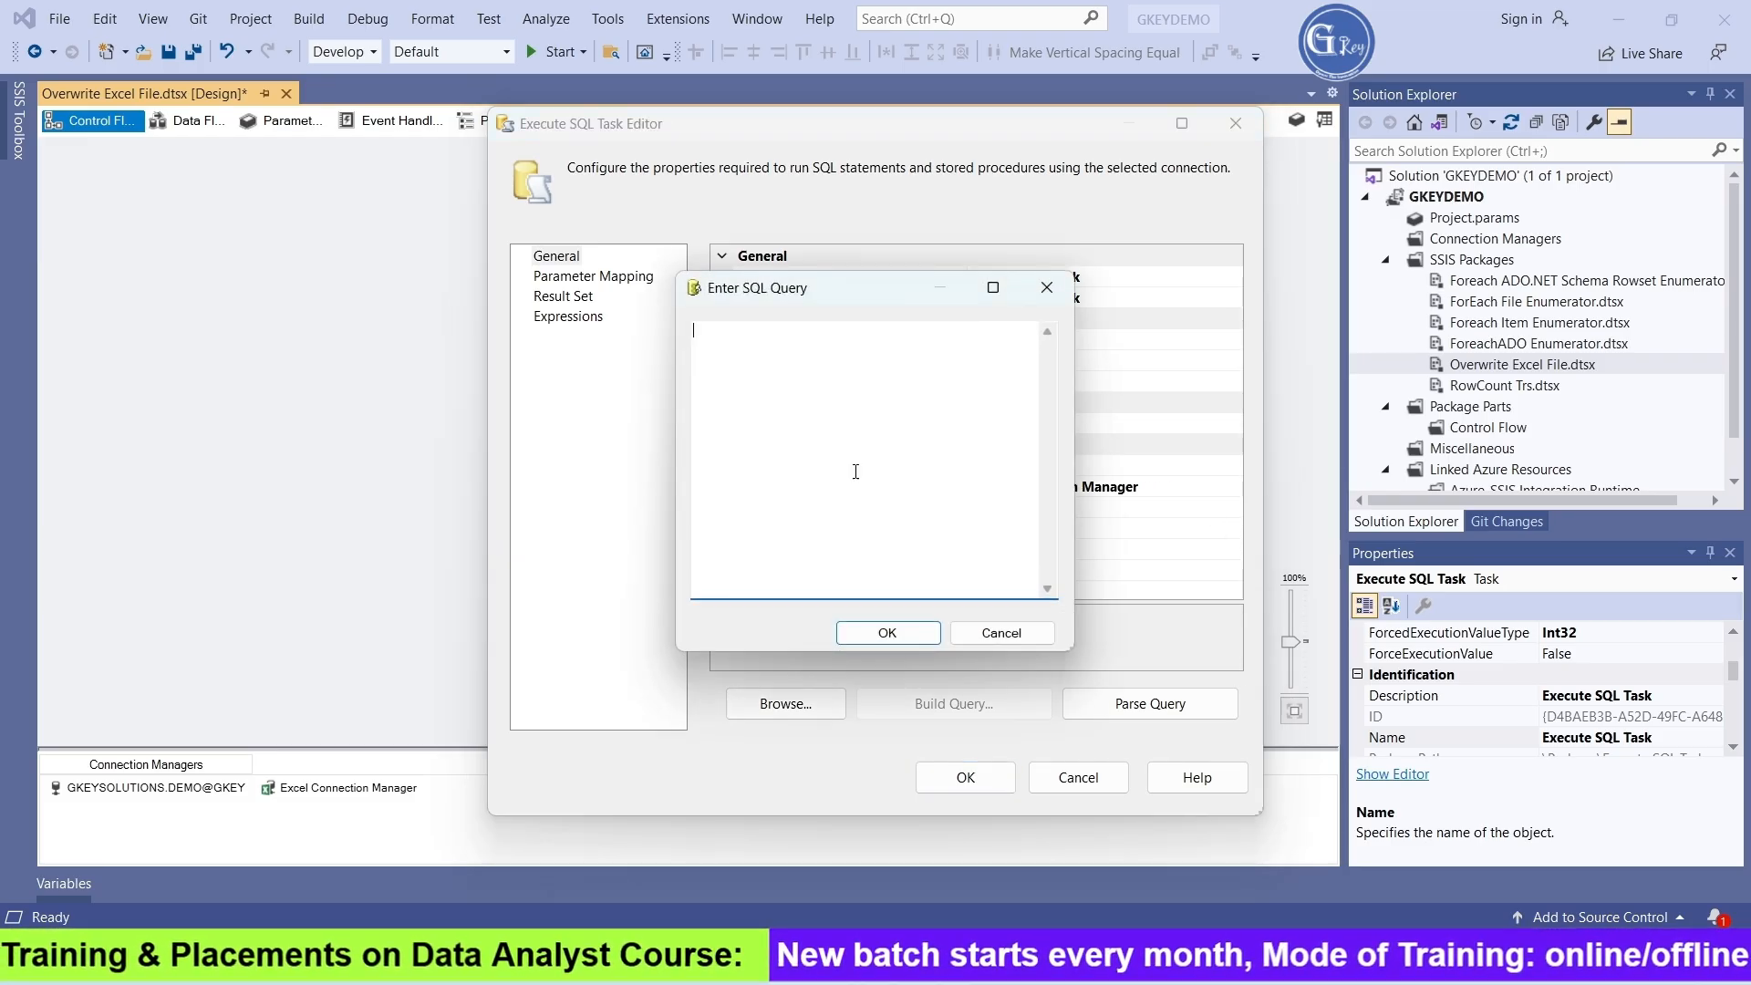
text(CREATE TABLE `Excel Destination` (     `ID` DOUBLE PRECISION,     `Name` NVARCHAR(255),     `Value` DOUBLE PRECISION ))
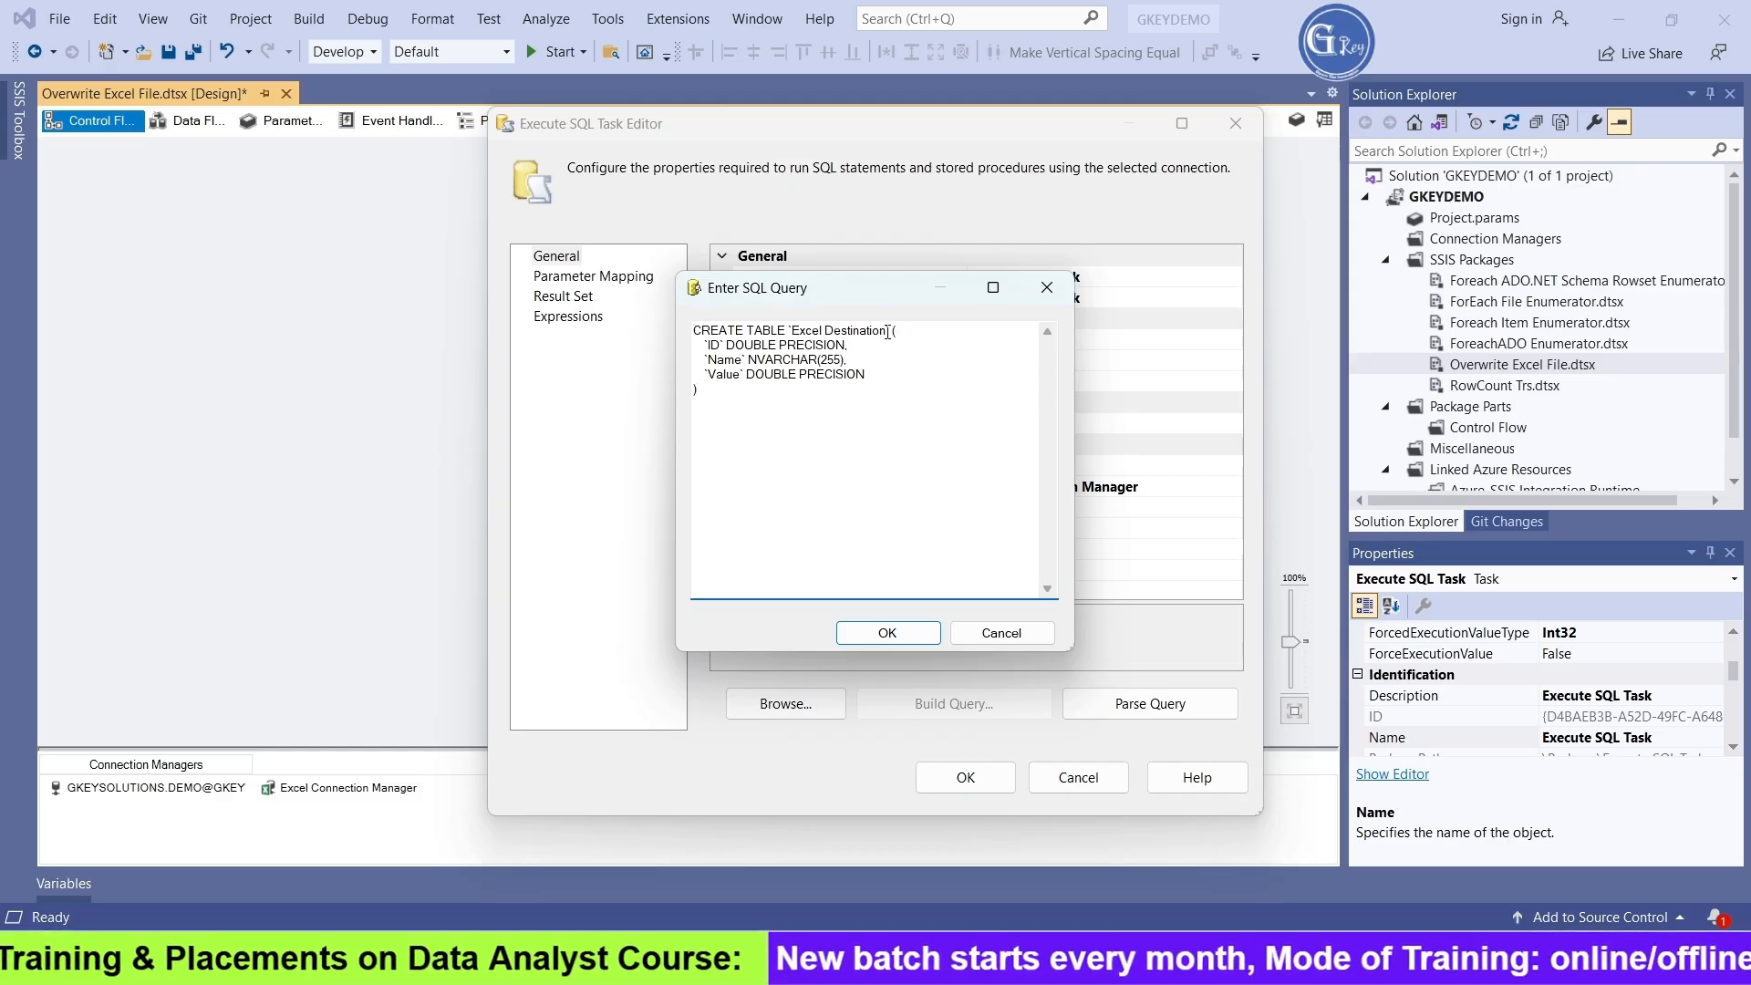
drag(792, 330, 886, 330)
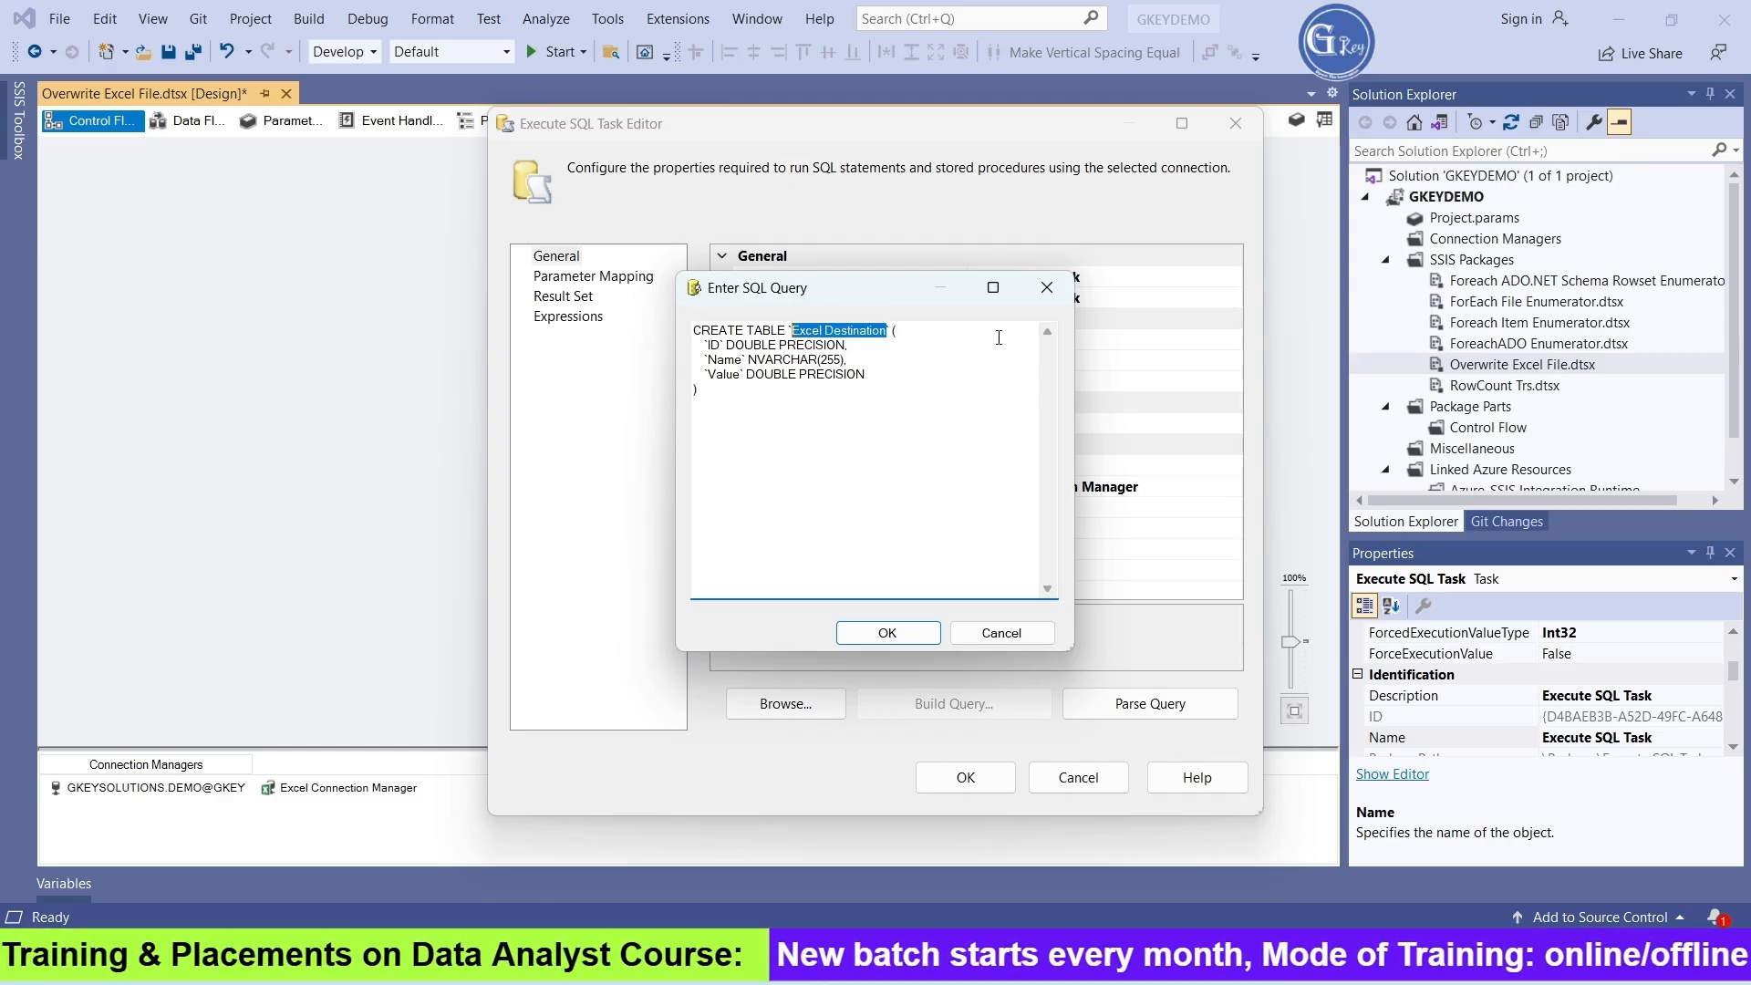
text(Data)
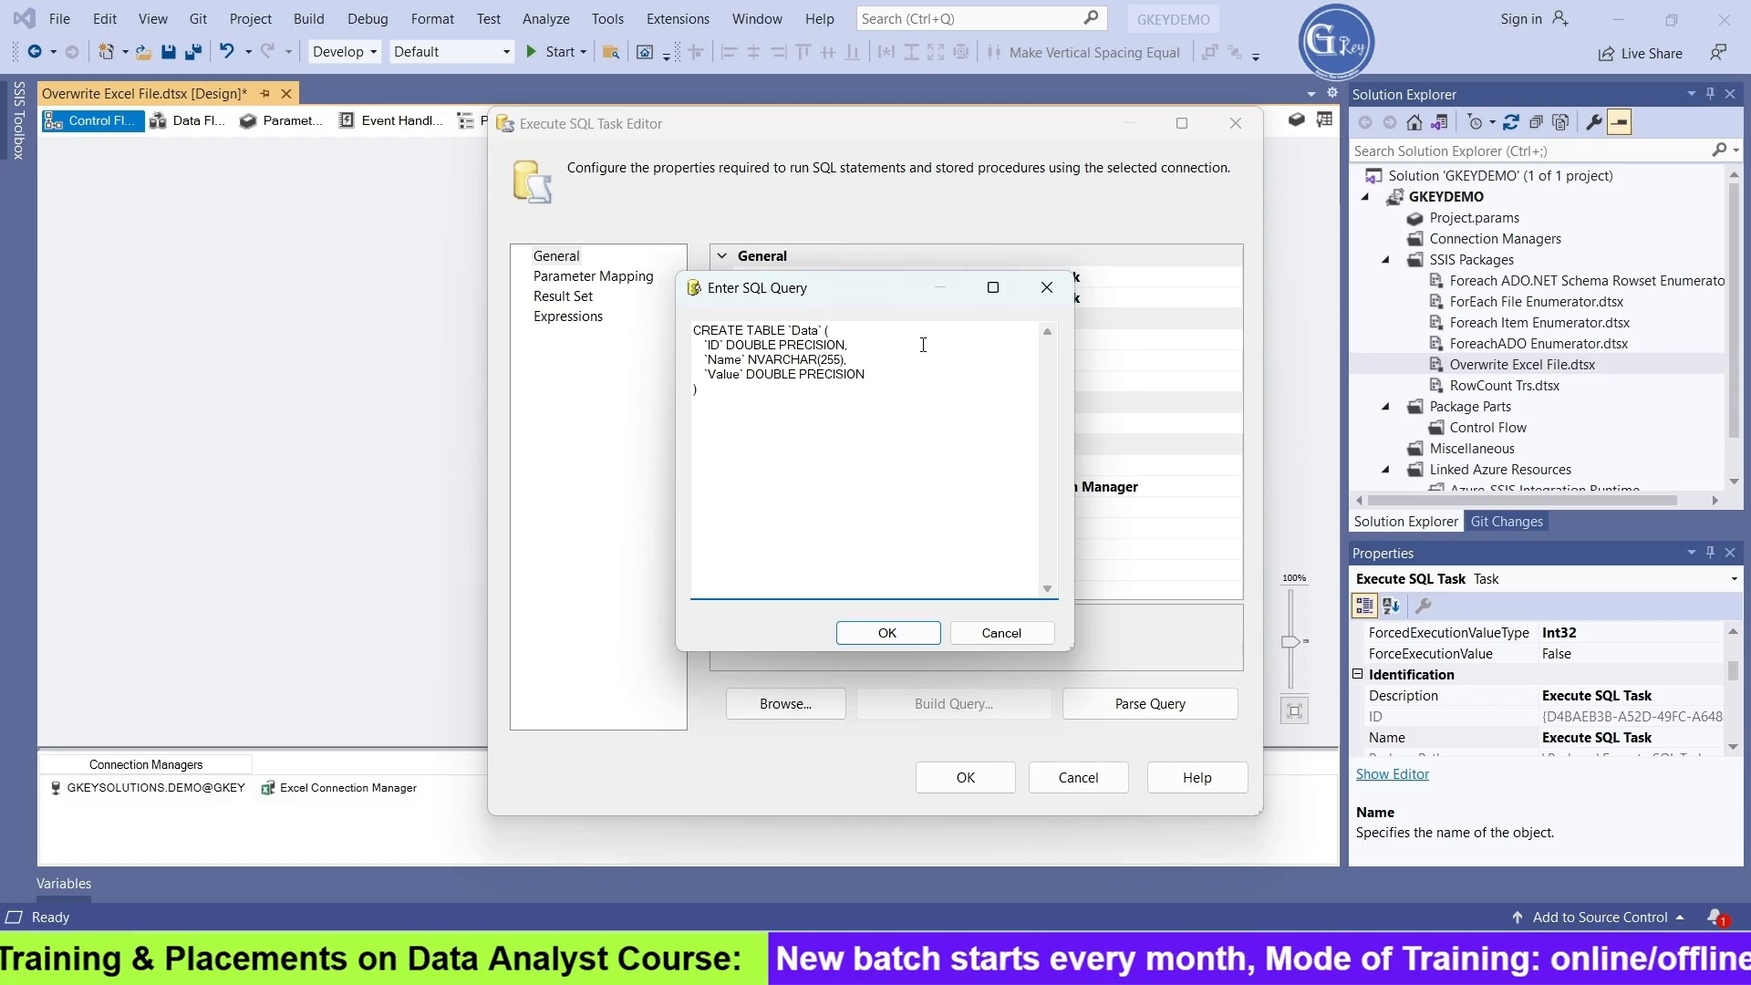
Insert blank lines above the CREATE TABLE statement in the task's SQL query
key(Return)
key(Return)
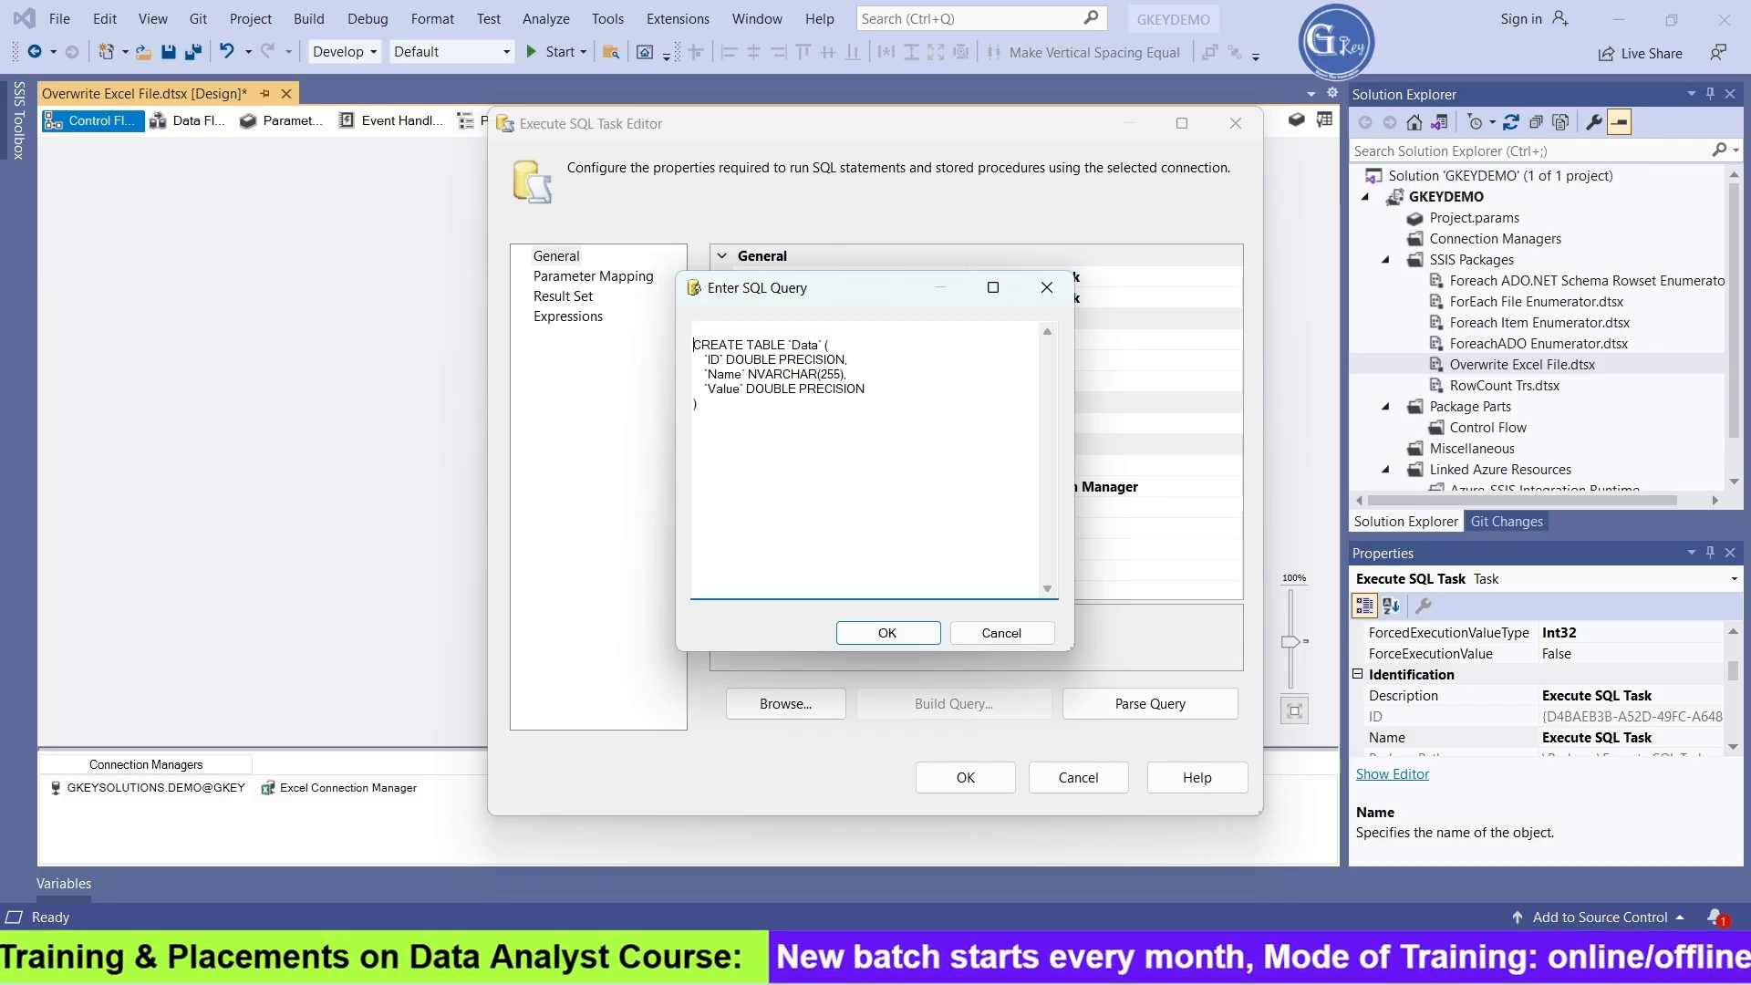
key(Return)
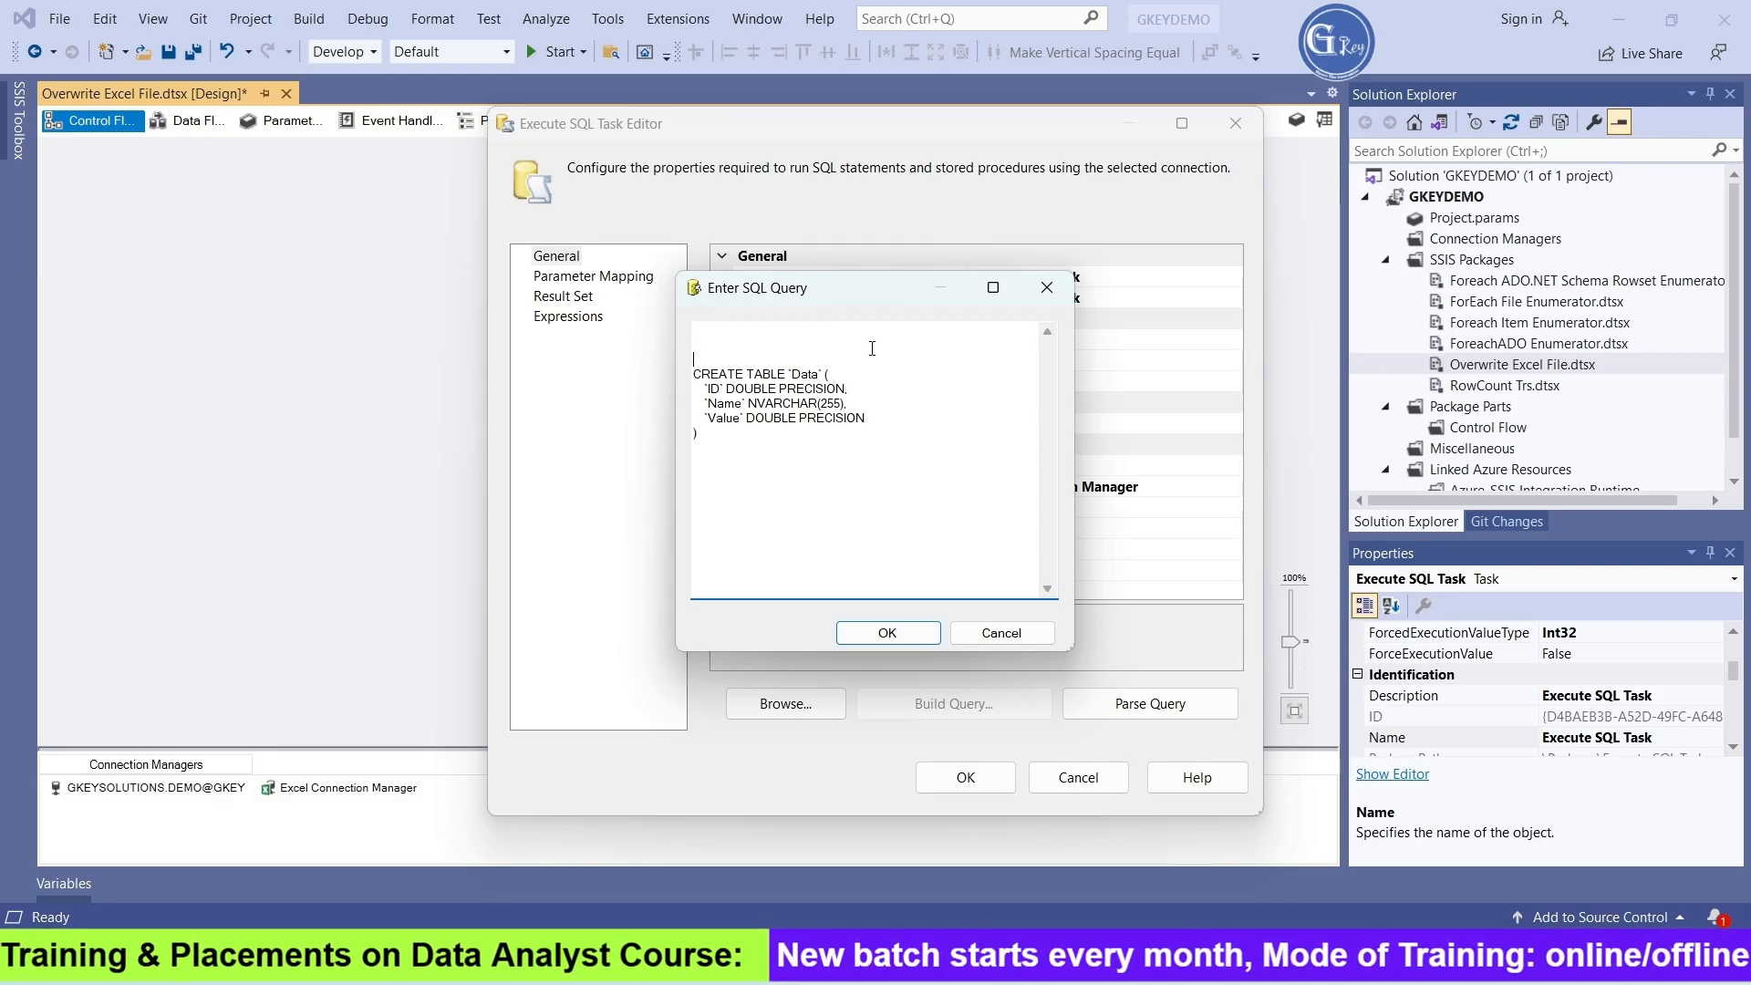
text(Drop)
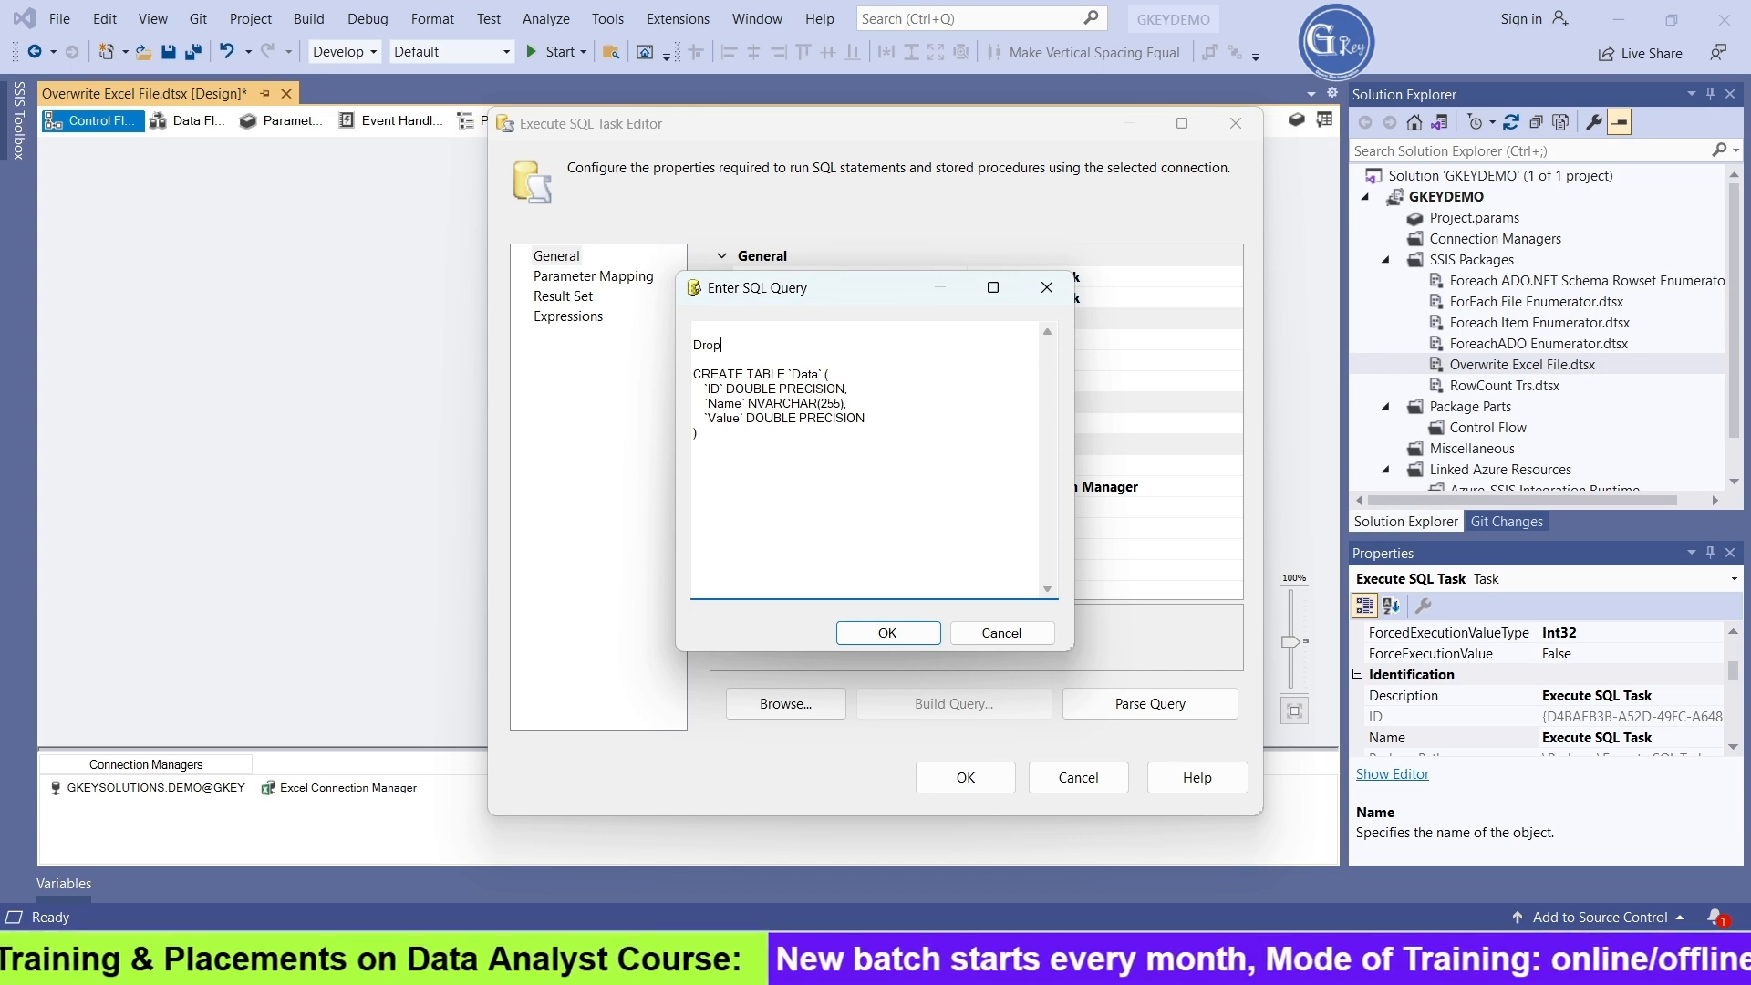
text( table)
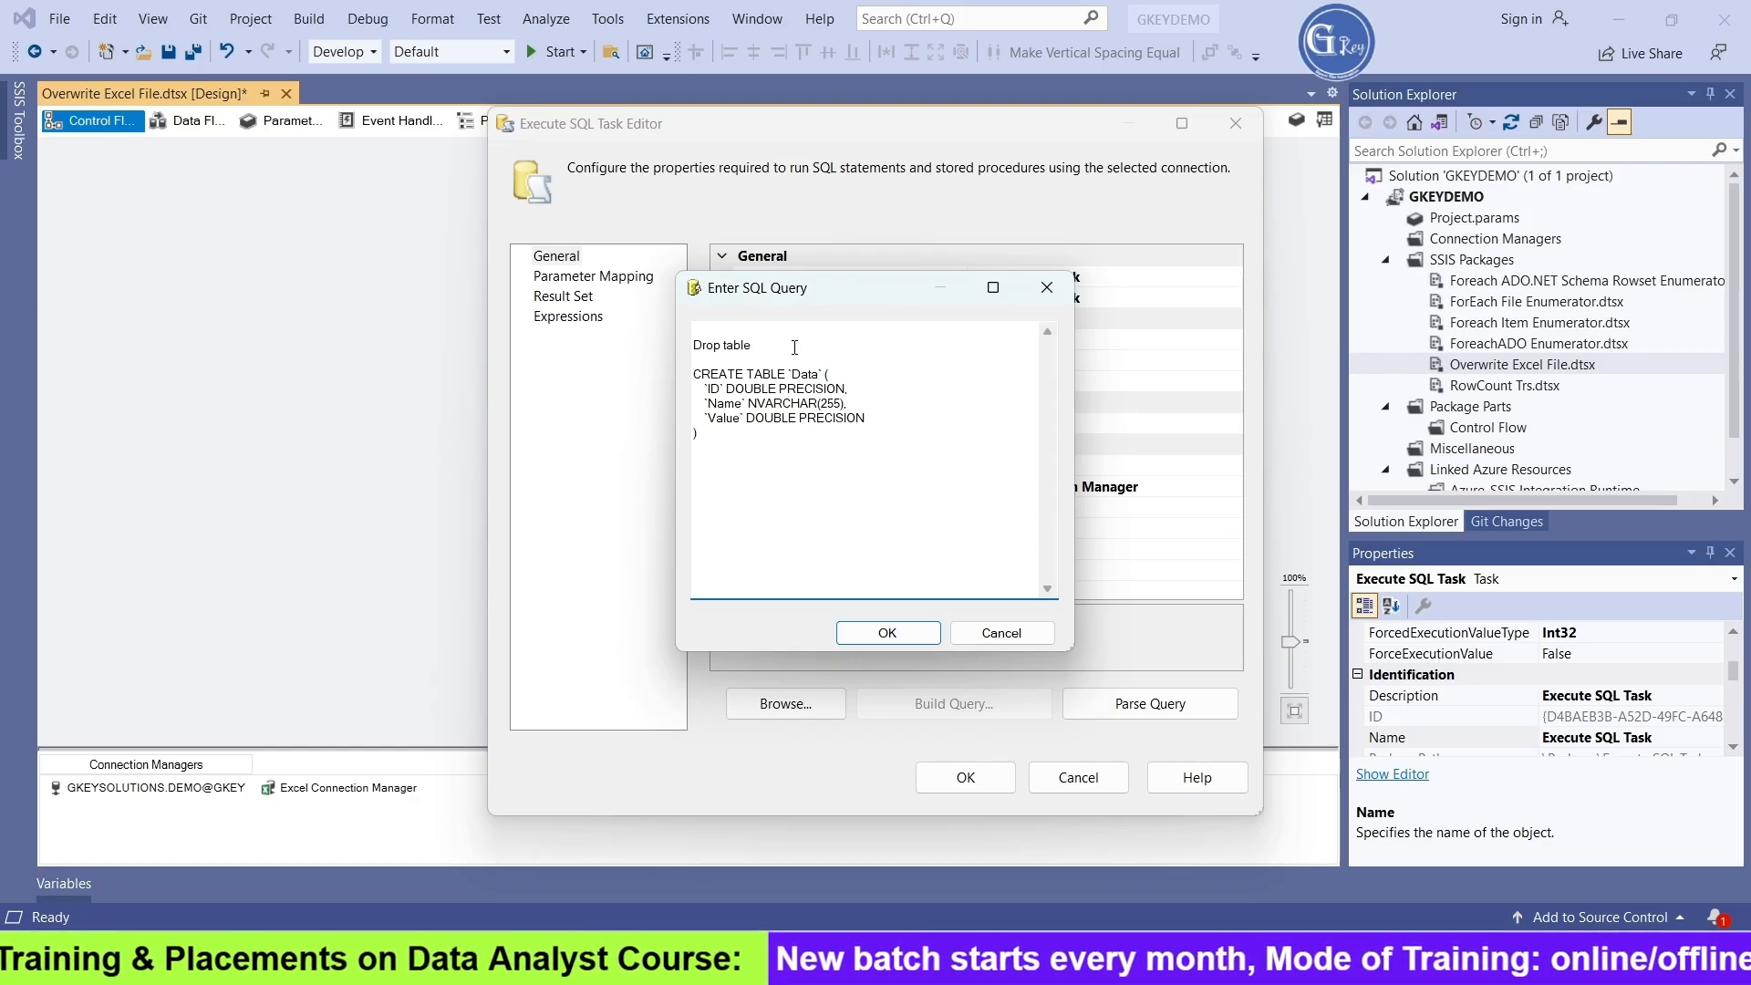
text(CREATE TABLE `Data` (   `ID` DOUBLE PRECISION,   `Name` NVARCHAR(255),   `Value` DOUBLE PRECISION ))
key(ctrl+z)
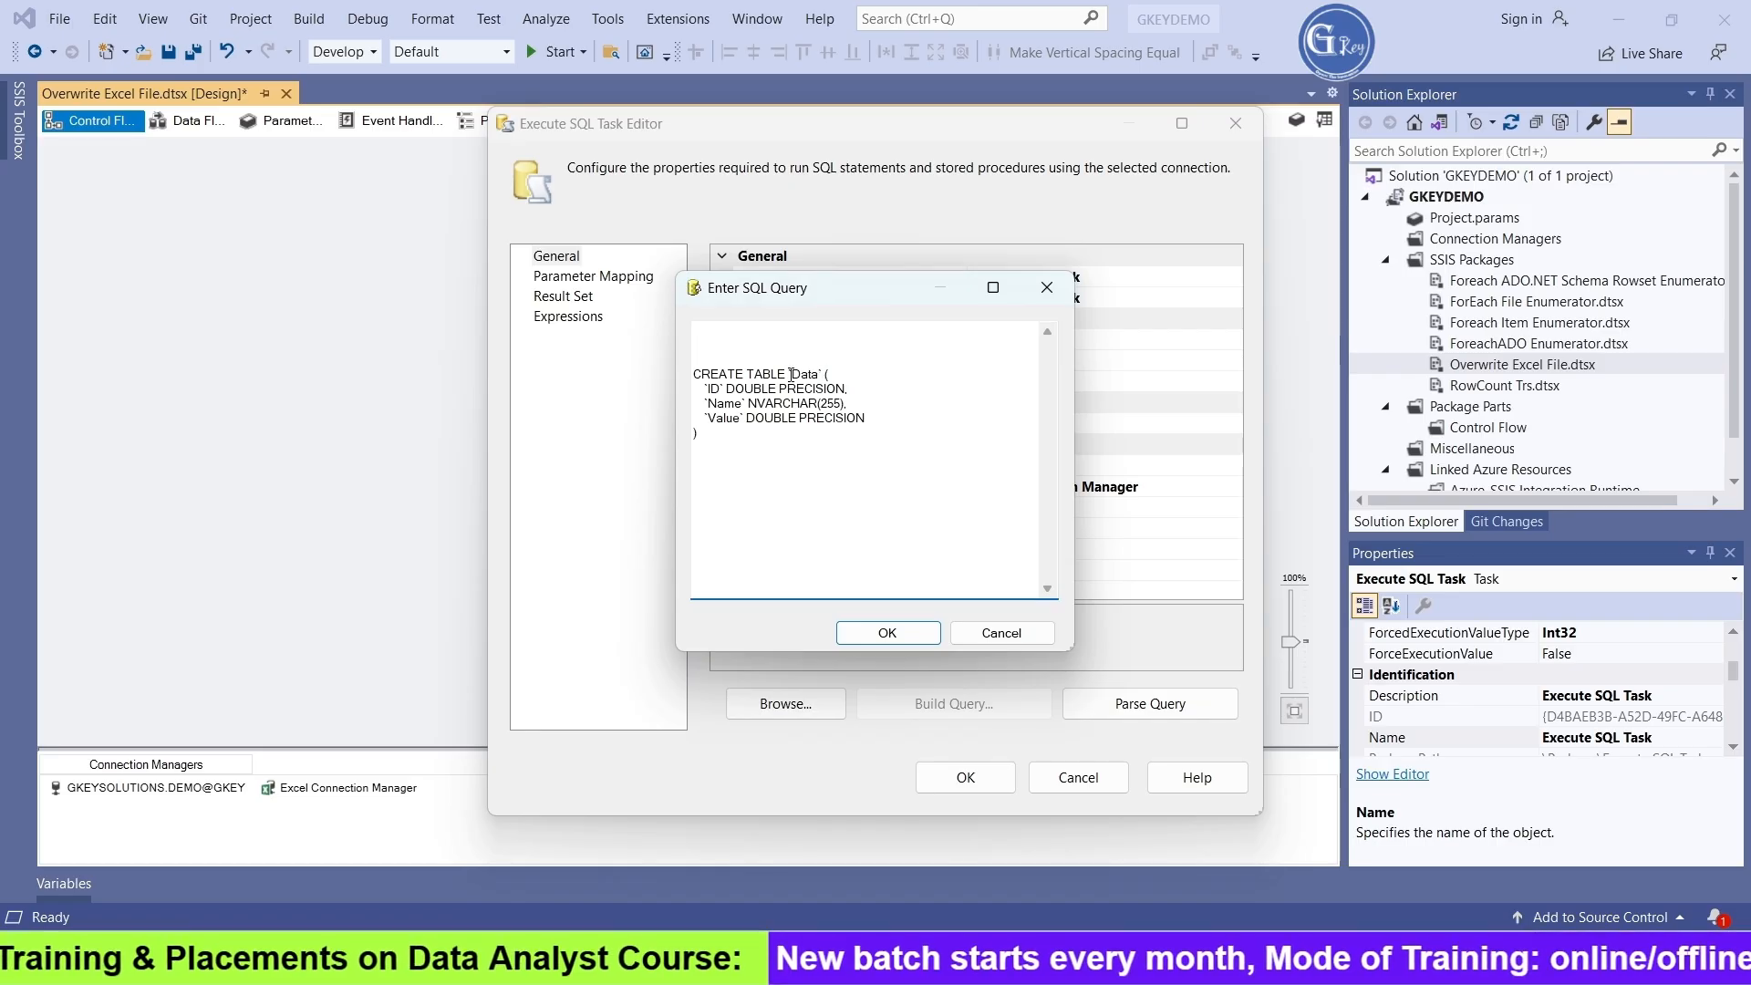
Copy the table name `Data` from the CREATE TABLE statement and write drop table `Data` above it
double_click(793, 376)
key(ctrl+c)
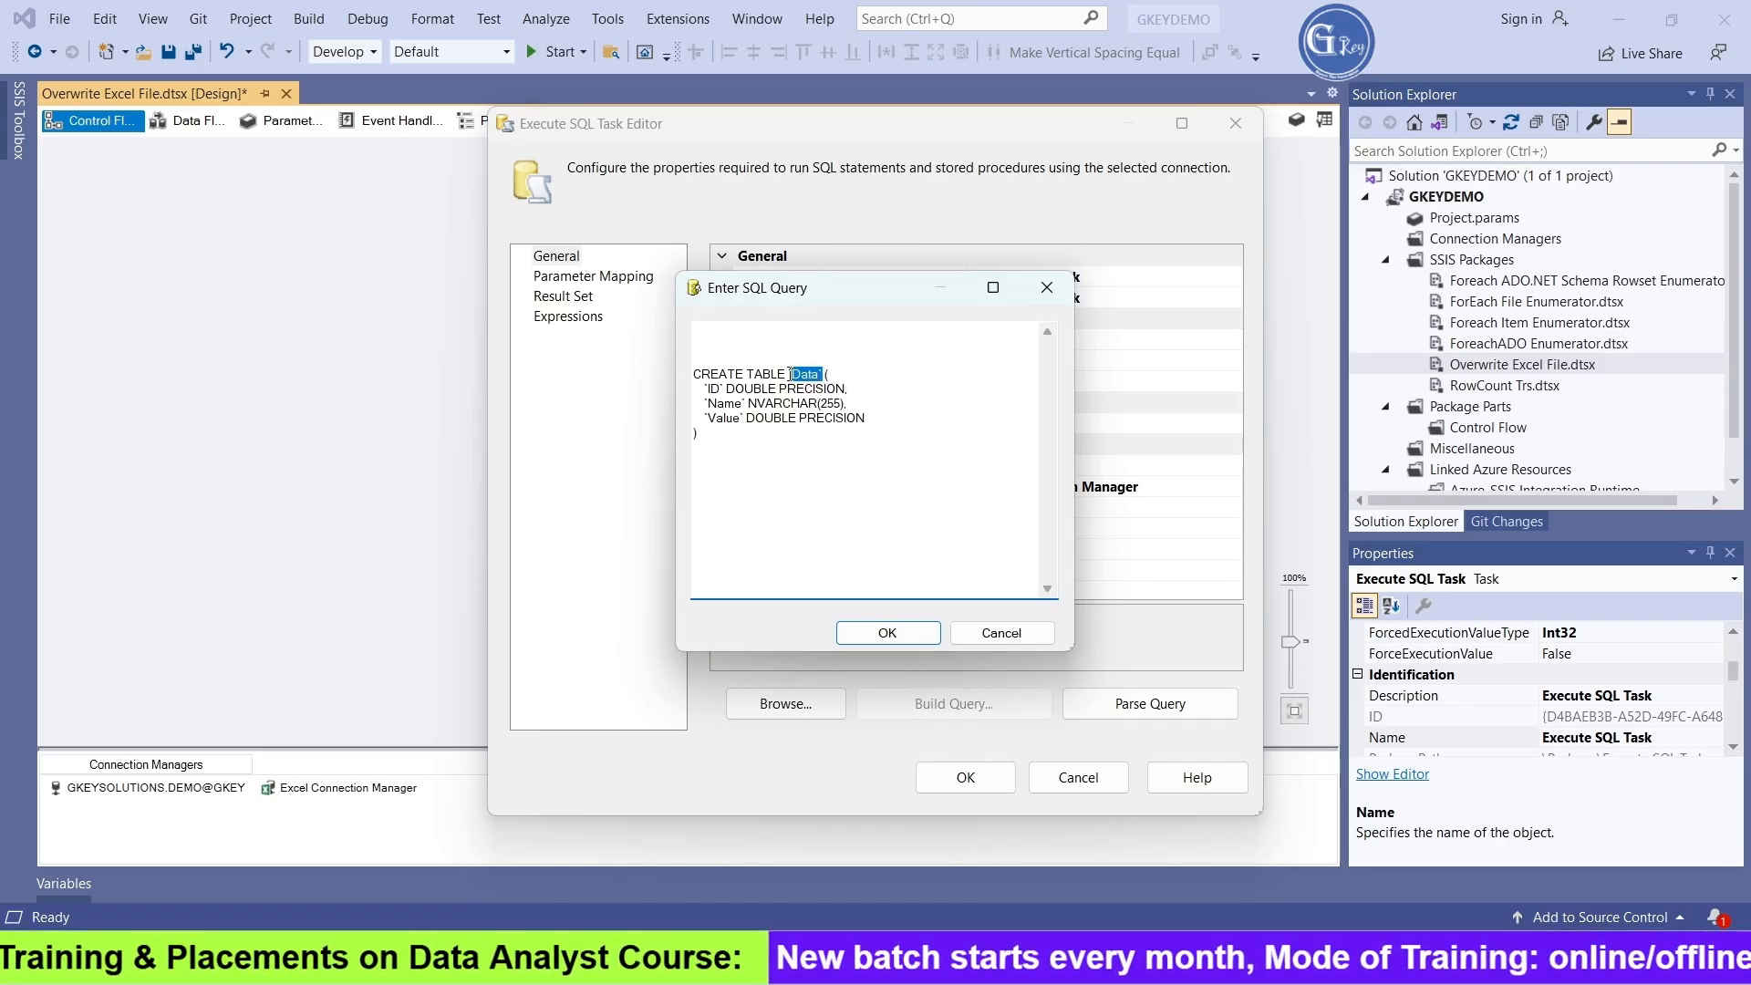
click(754, 356)
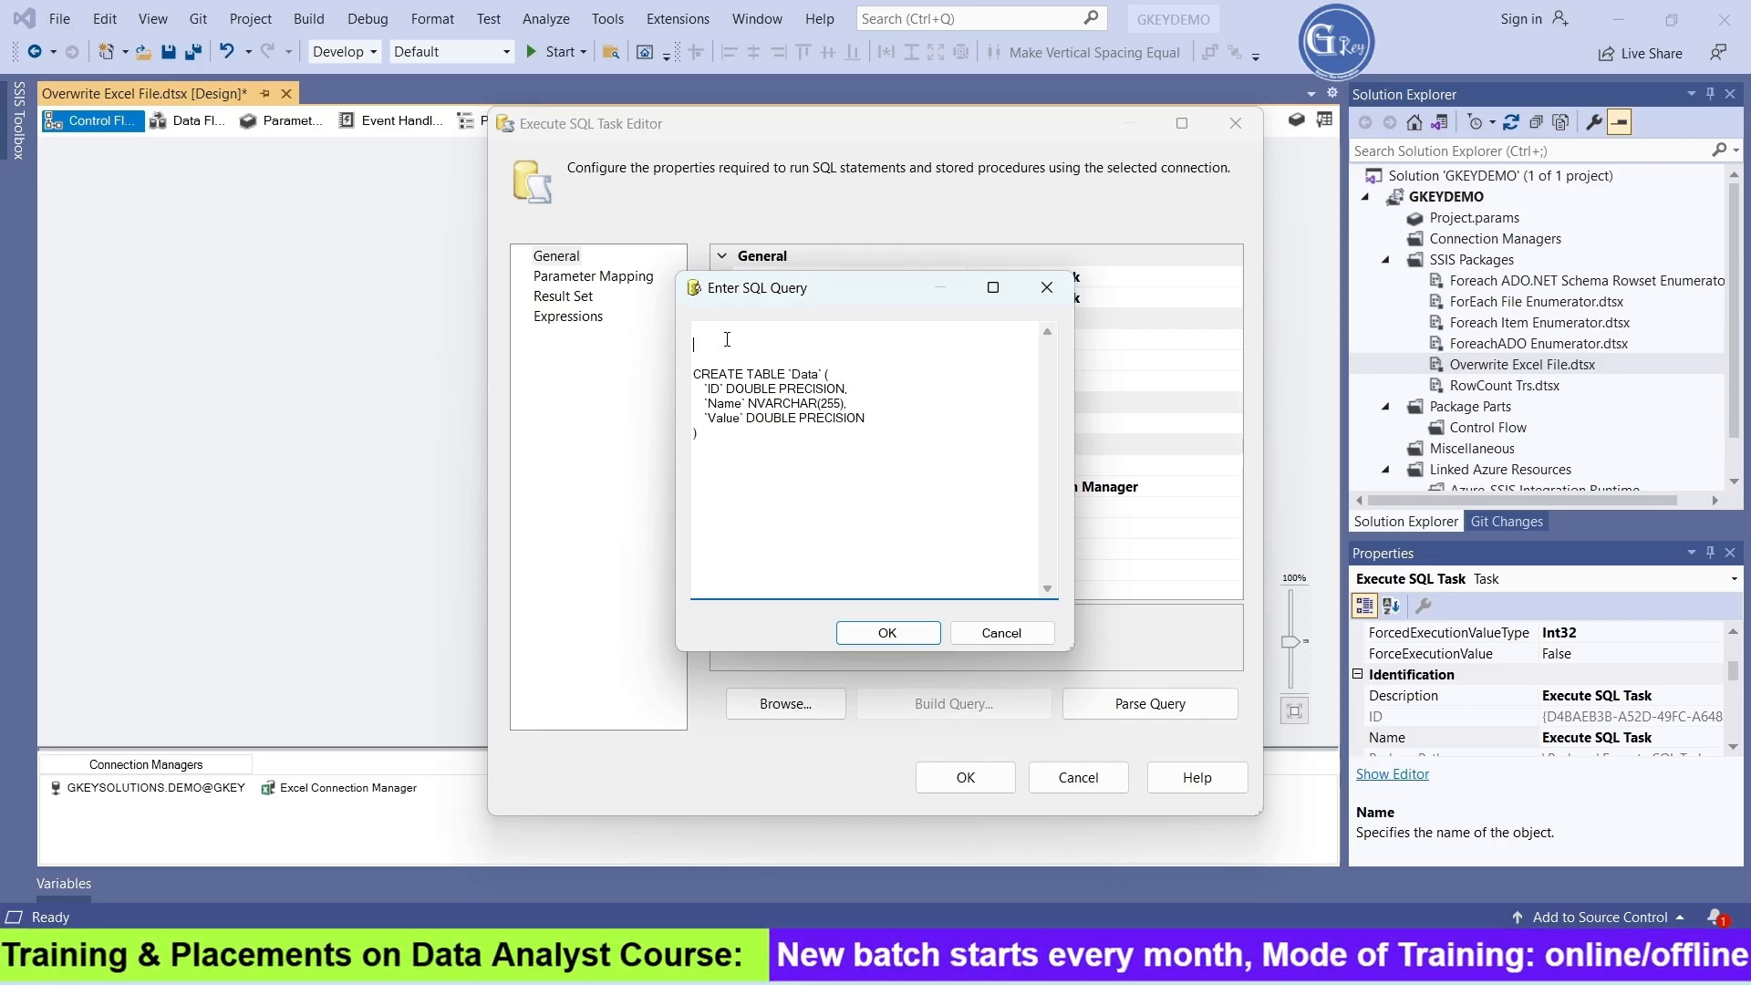
text(drop t)
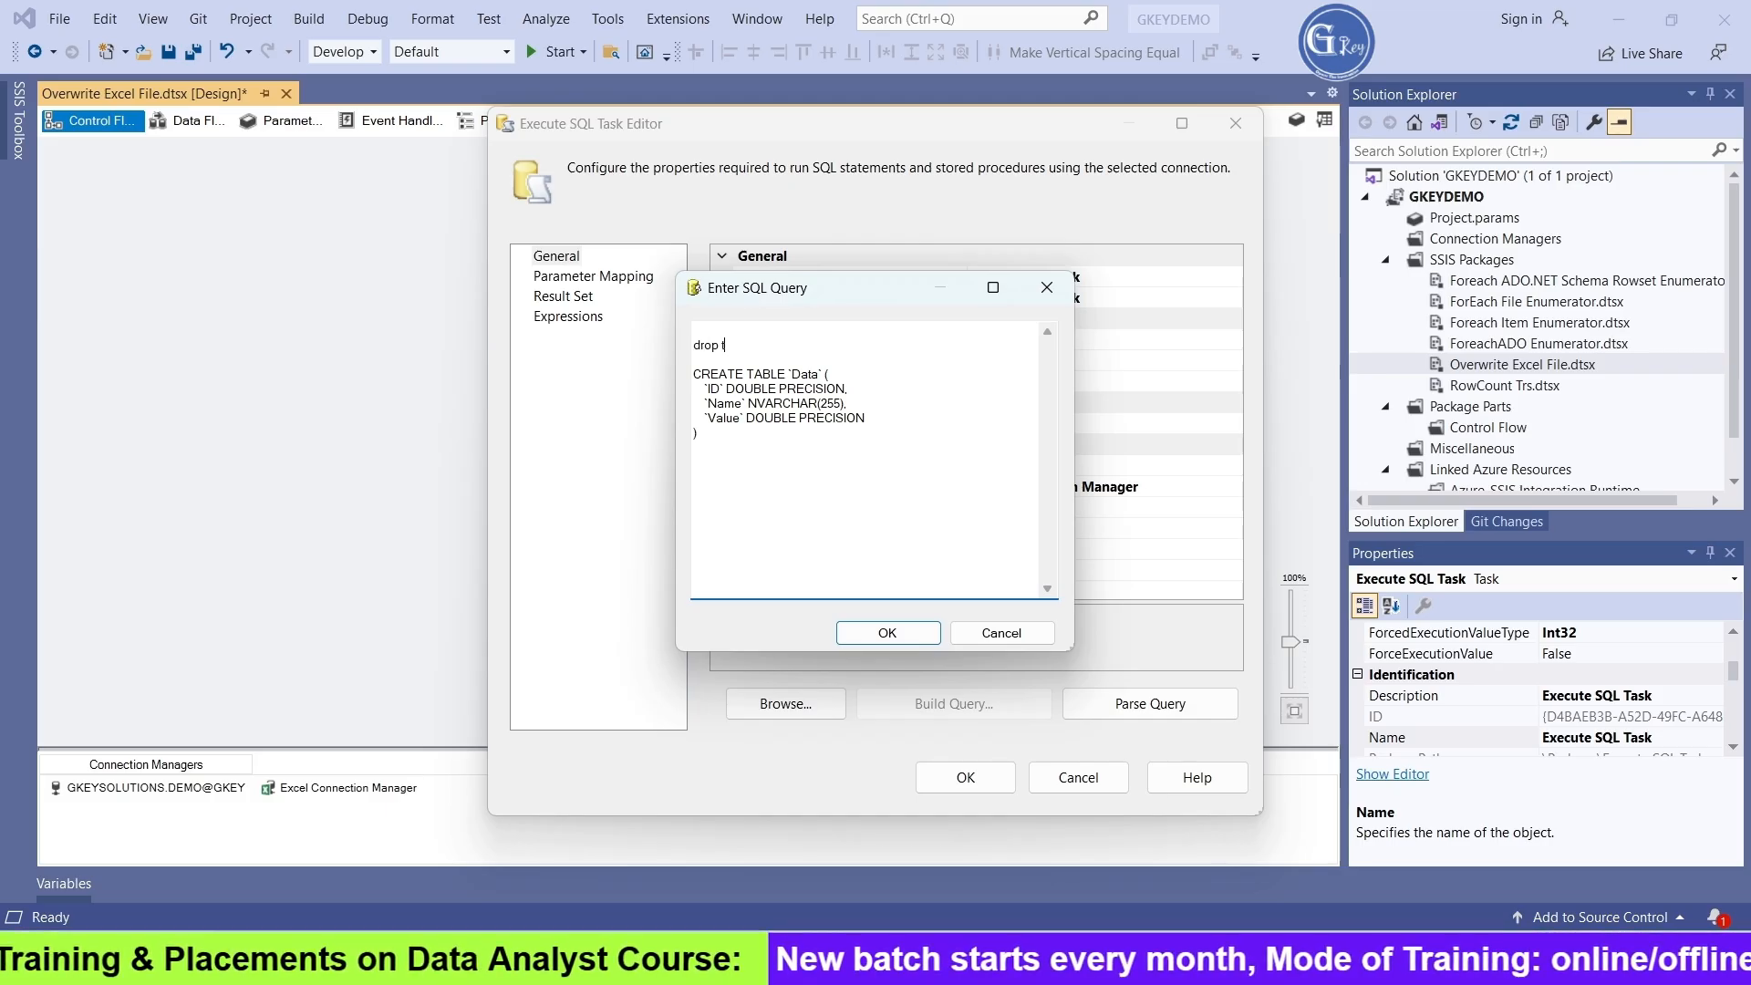
text(able)
key(ctrl+v)
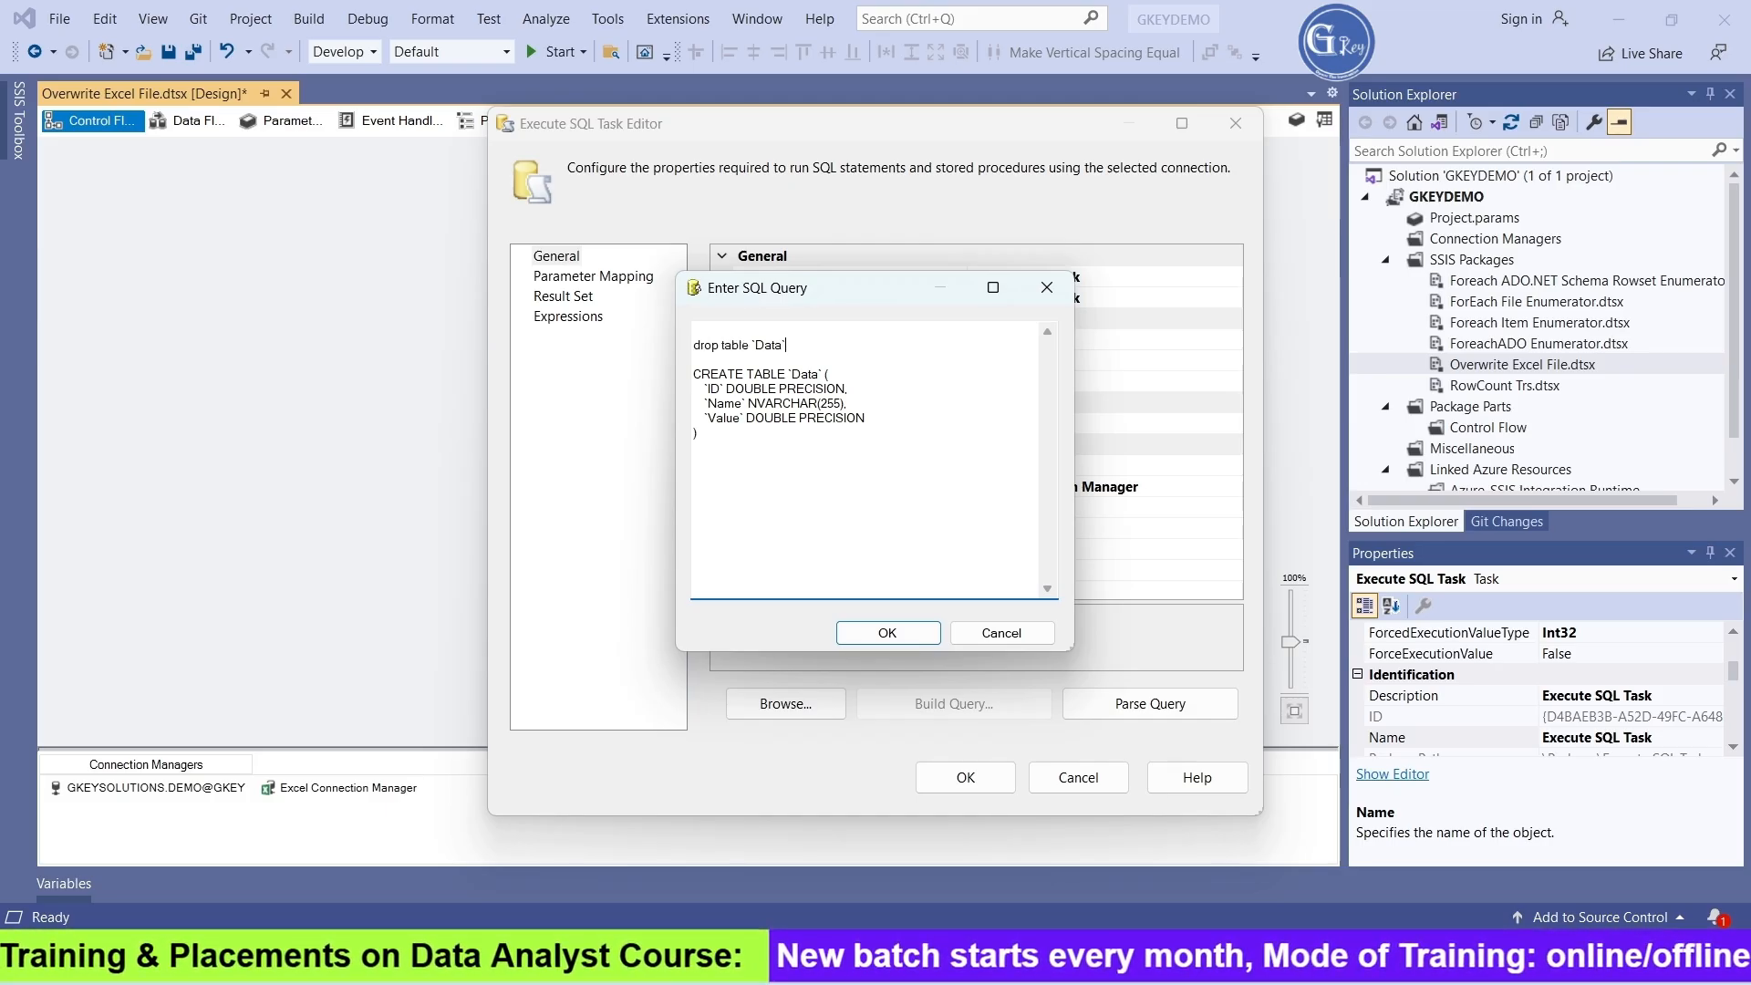
Add a go line between the drop table and CREATE TABLE statements, removing the blank line beneath it
key(Return)
text(go)
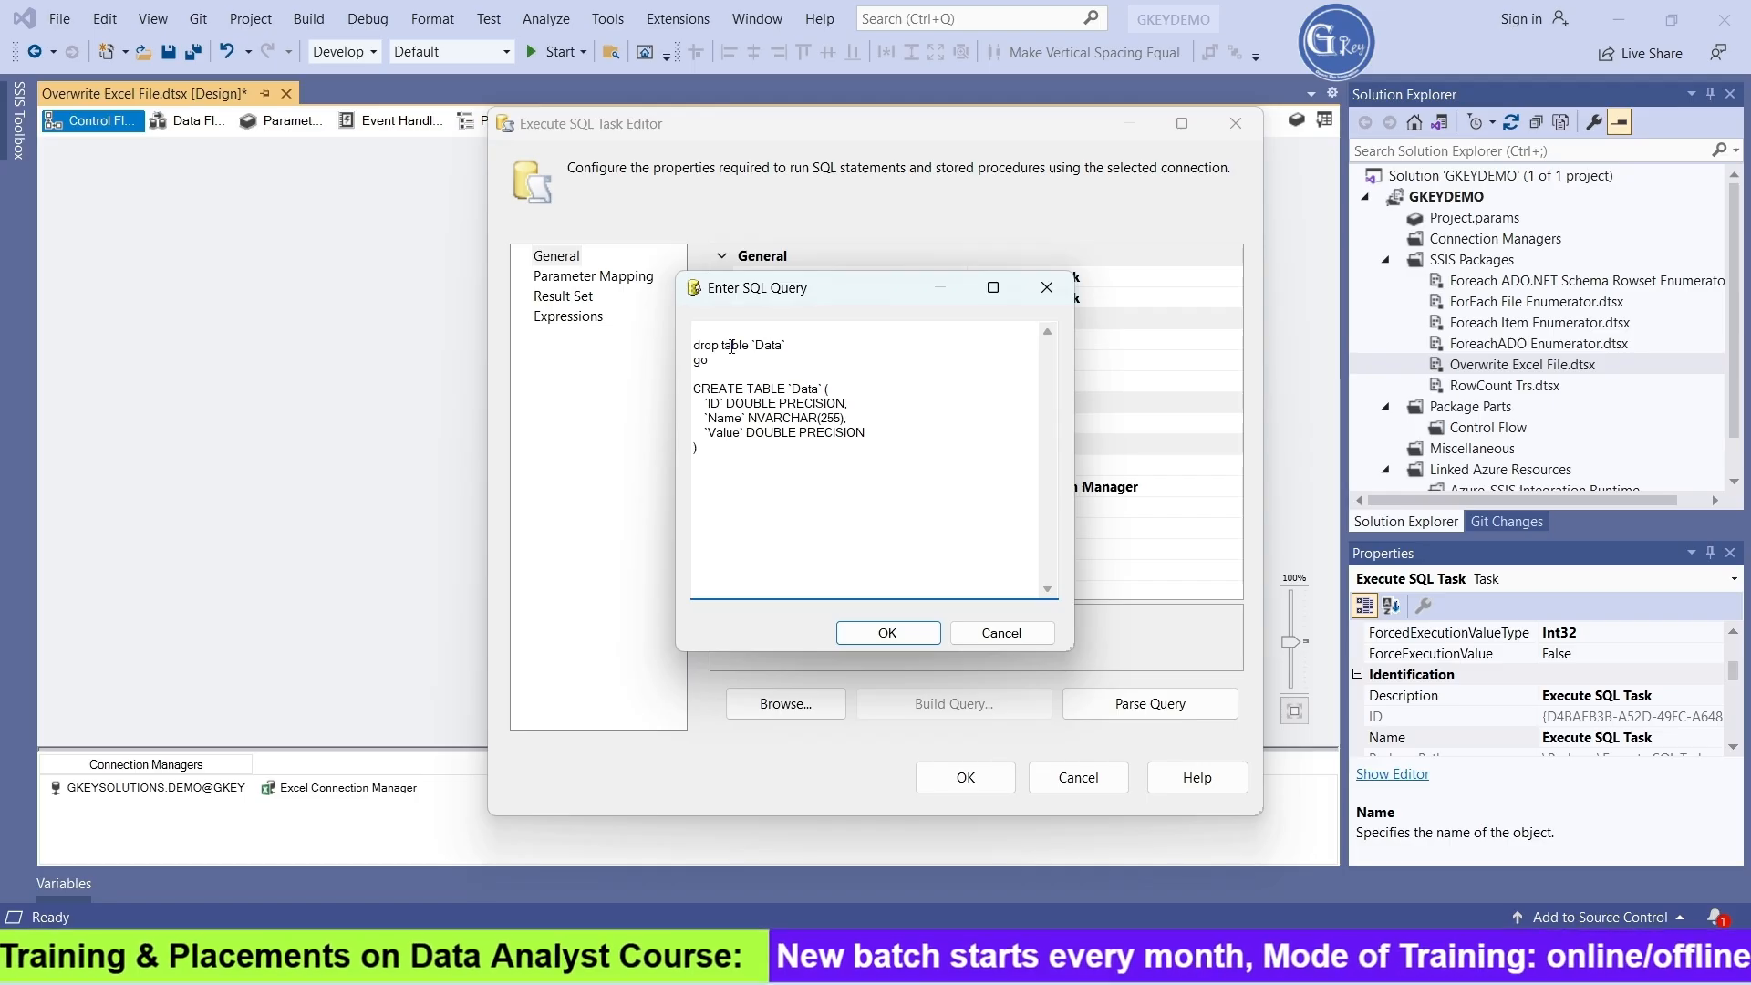
key(Return)
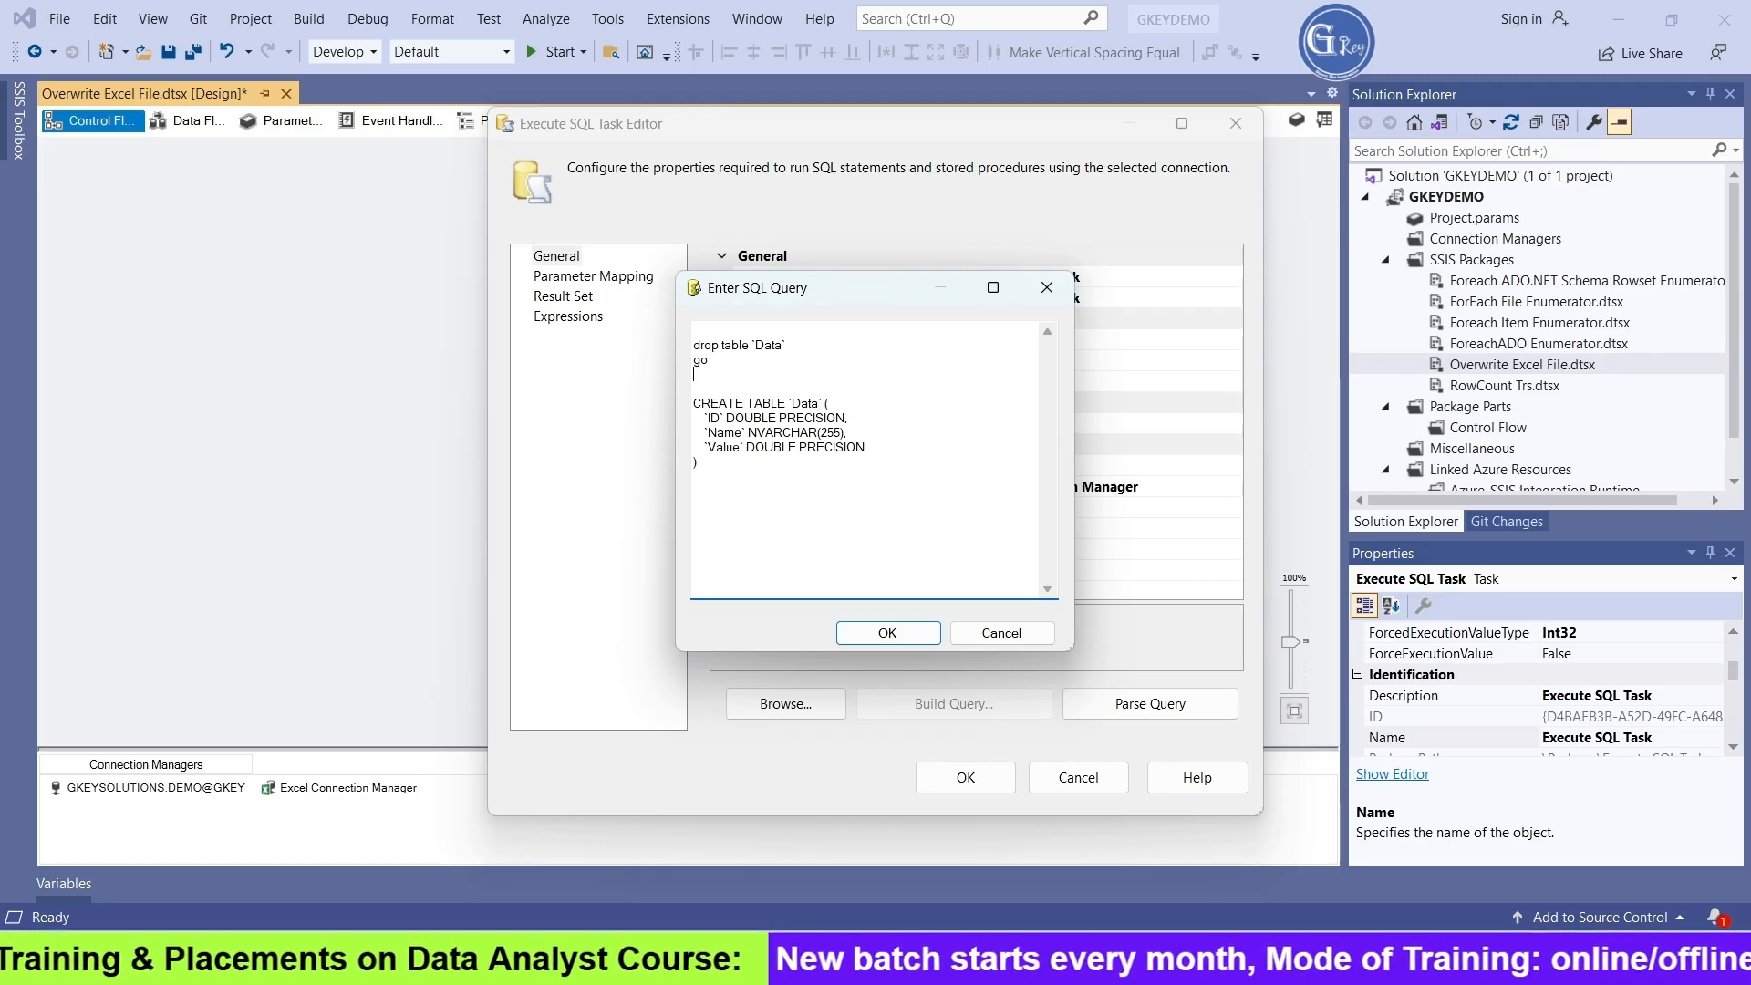
key(BackSpace)
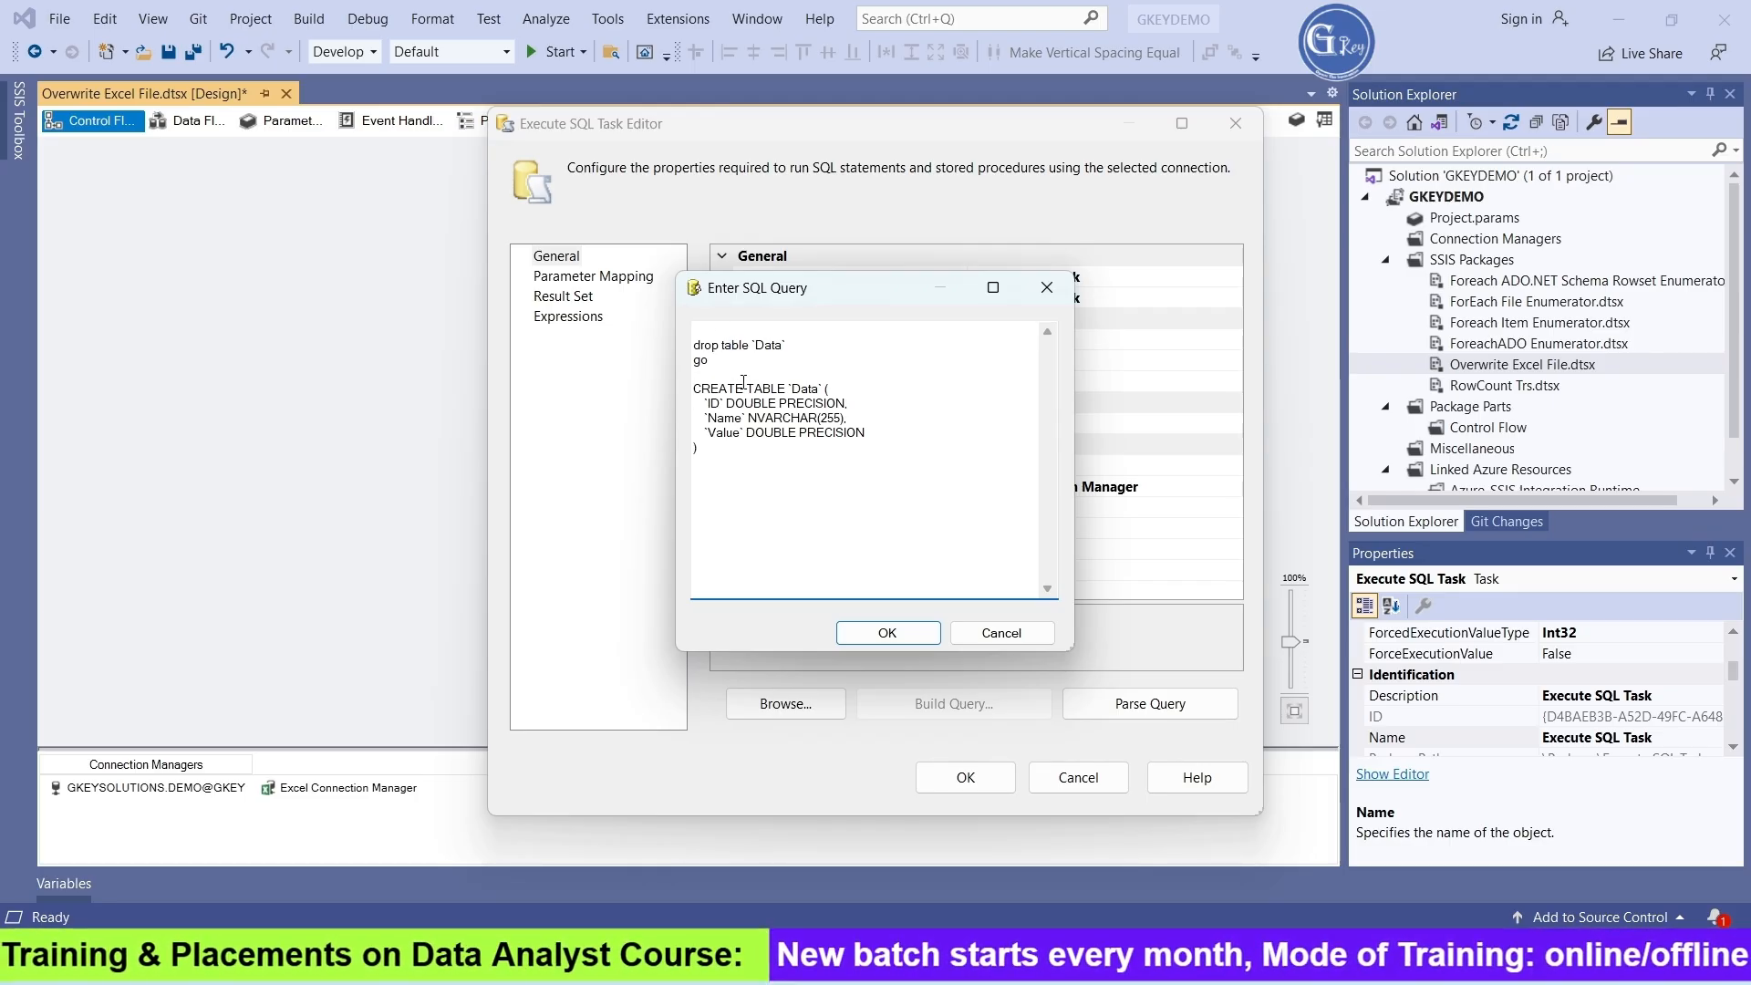
click(694, 389)
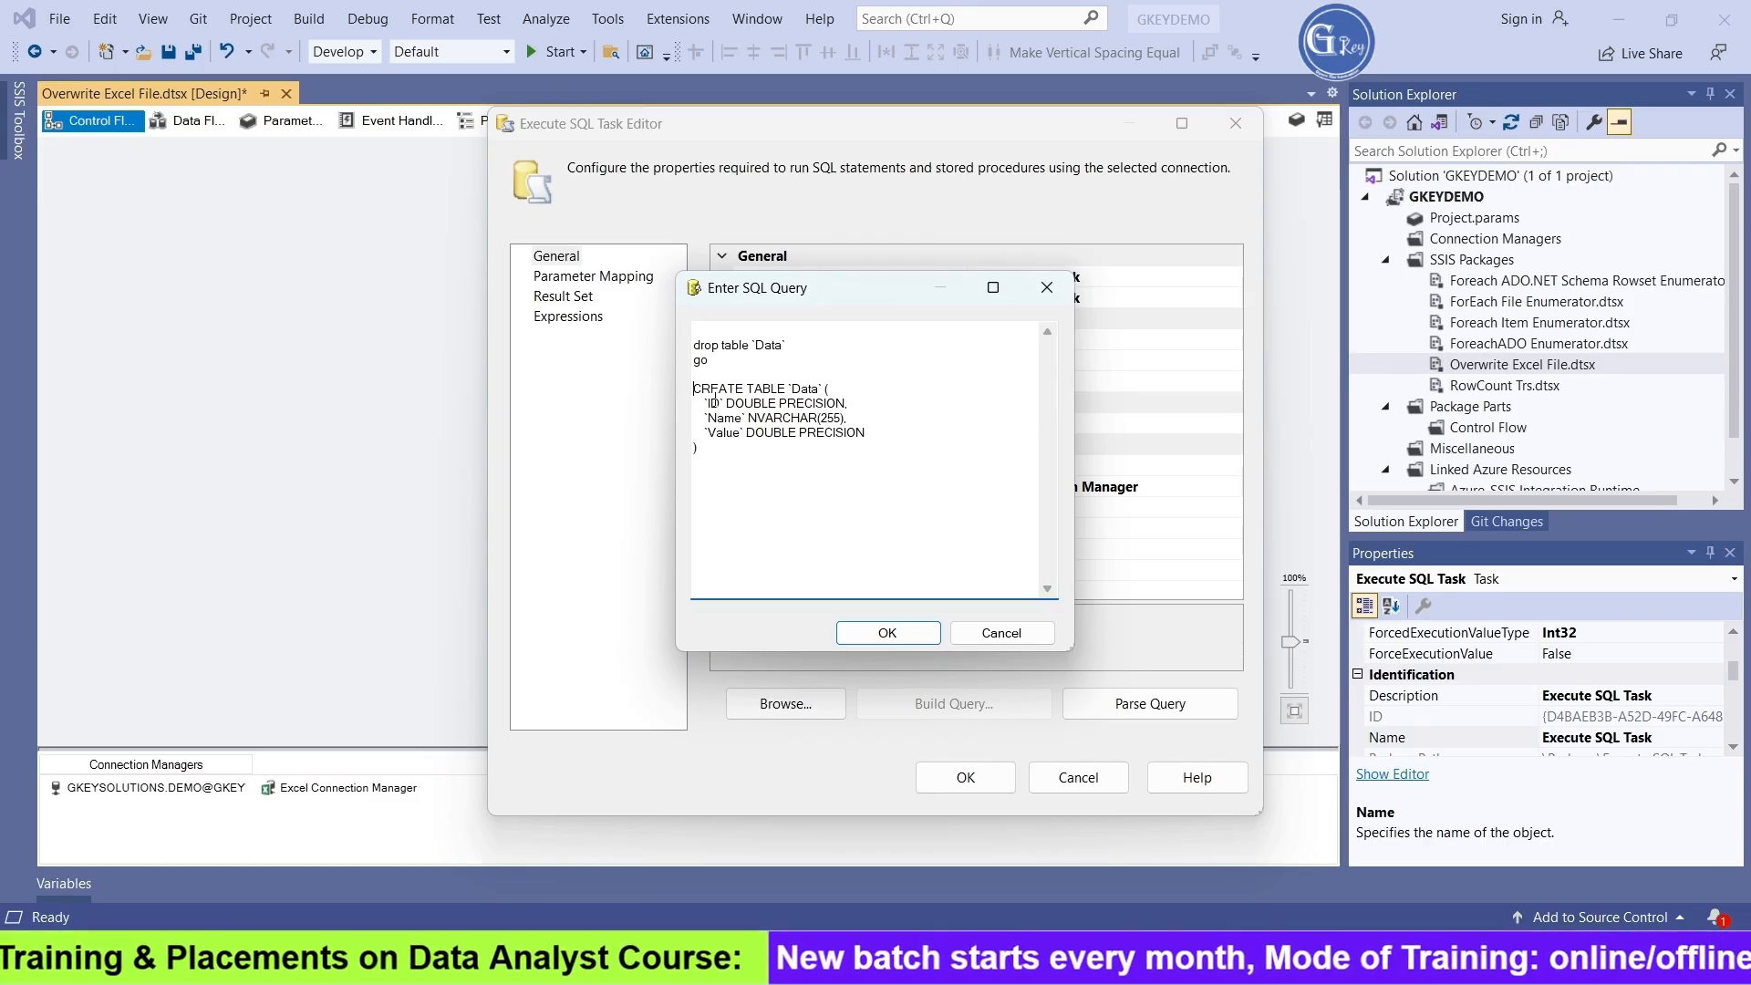
key(BackSpace)
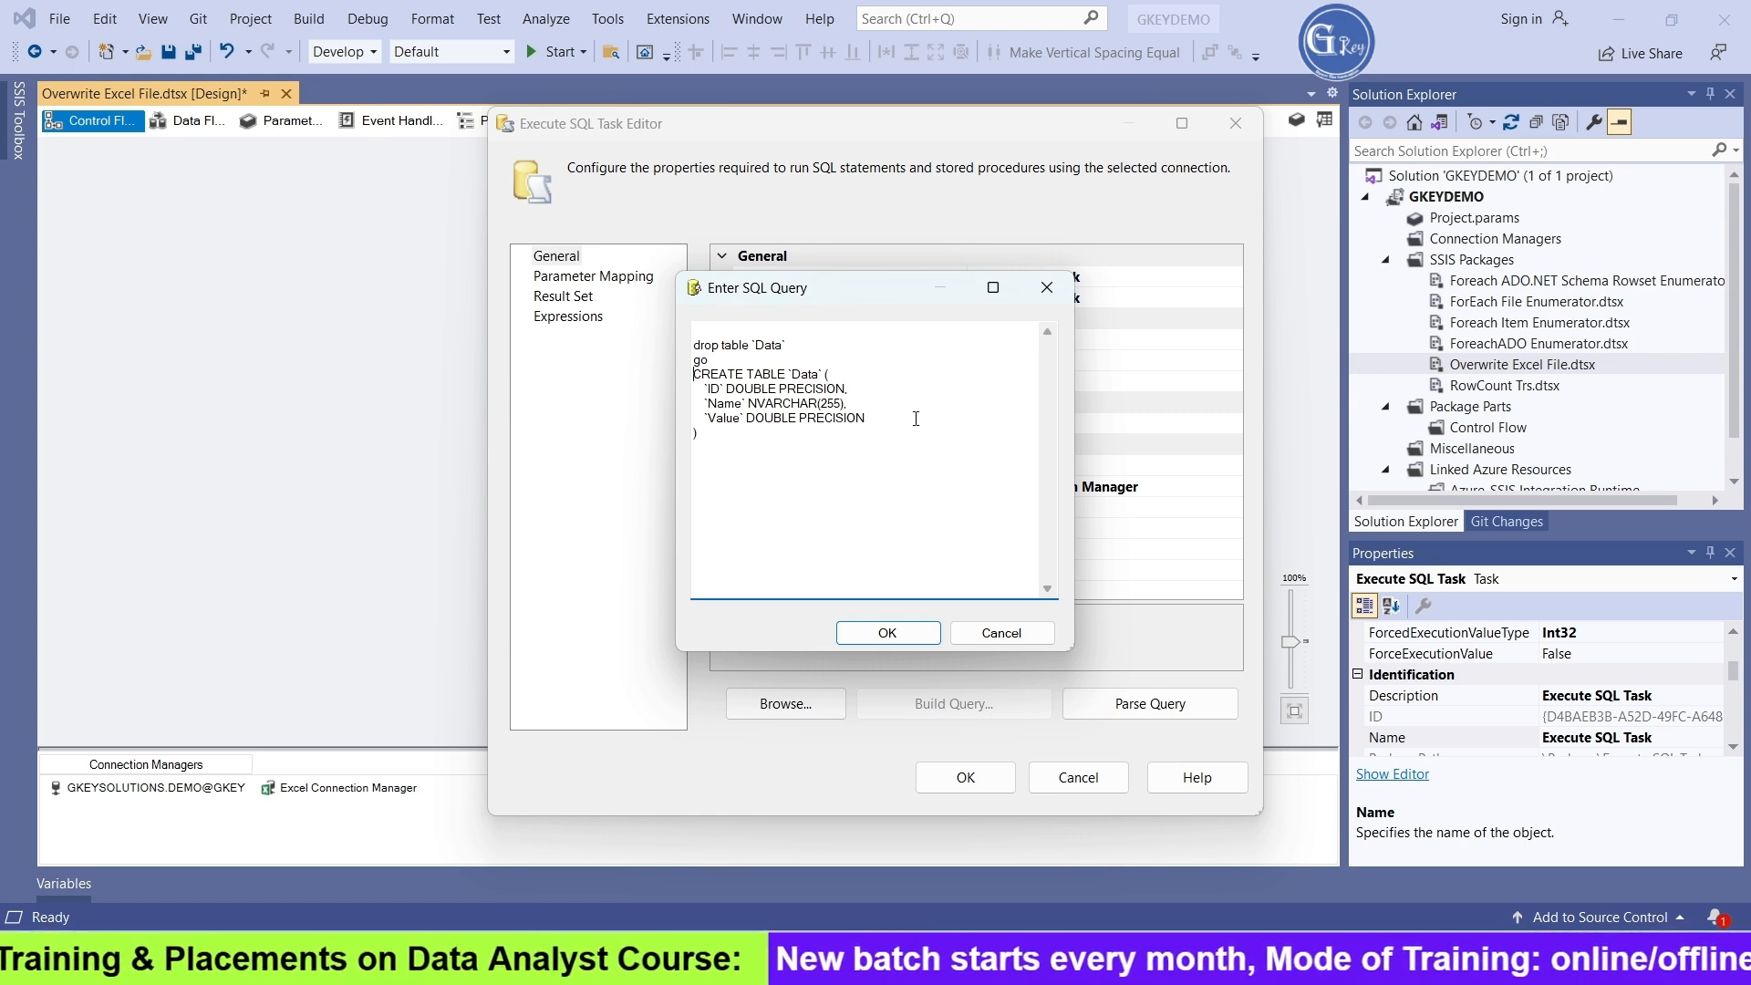
Put a blank line before and after go, and accept the SQL query and the Execute SQL Task settings
drag(814, 349, 548, 352)
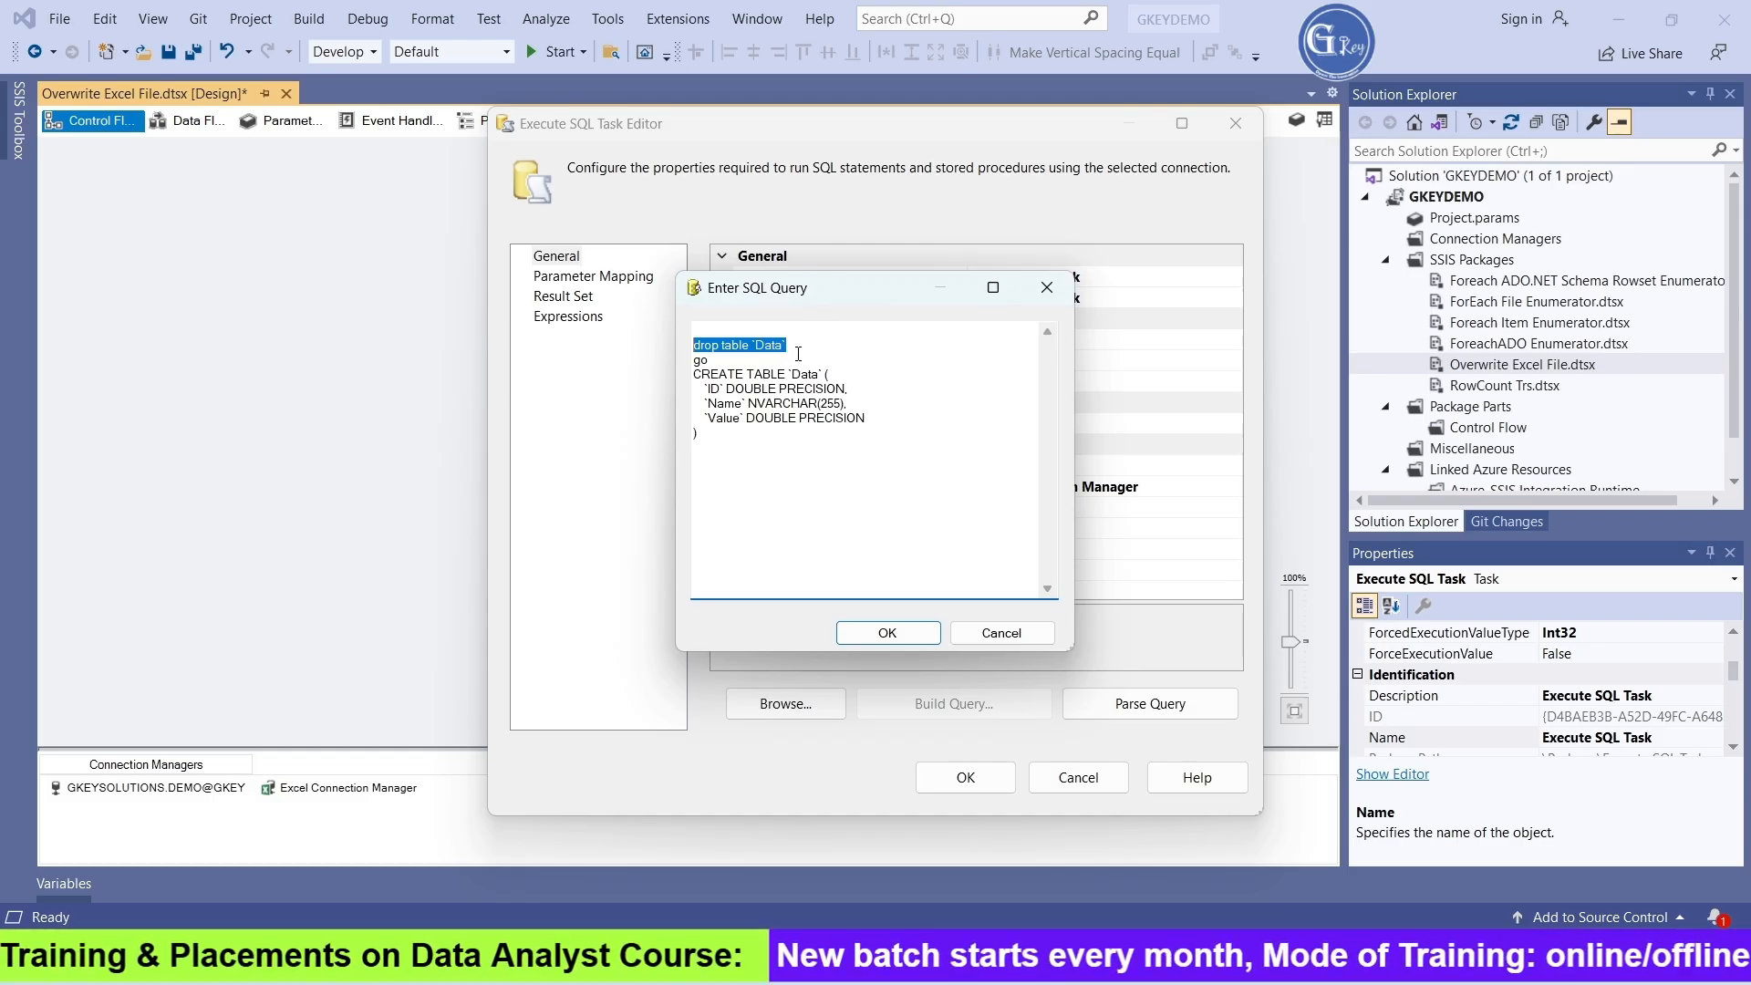
drag(749, 464, 688, 378)
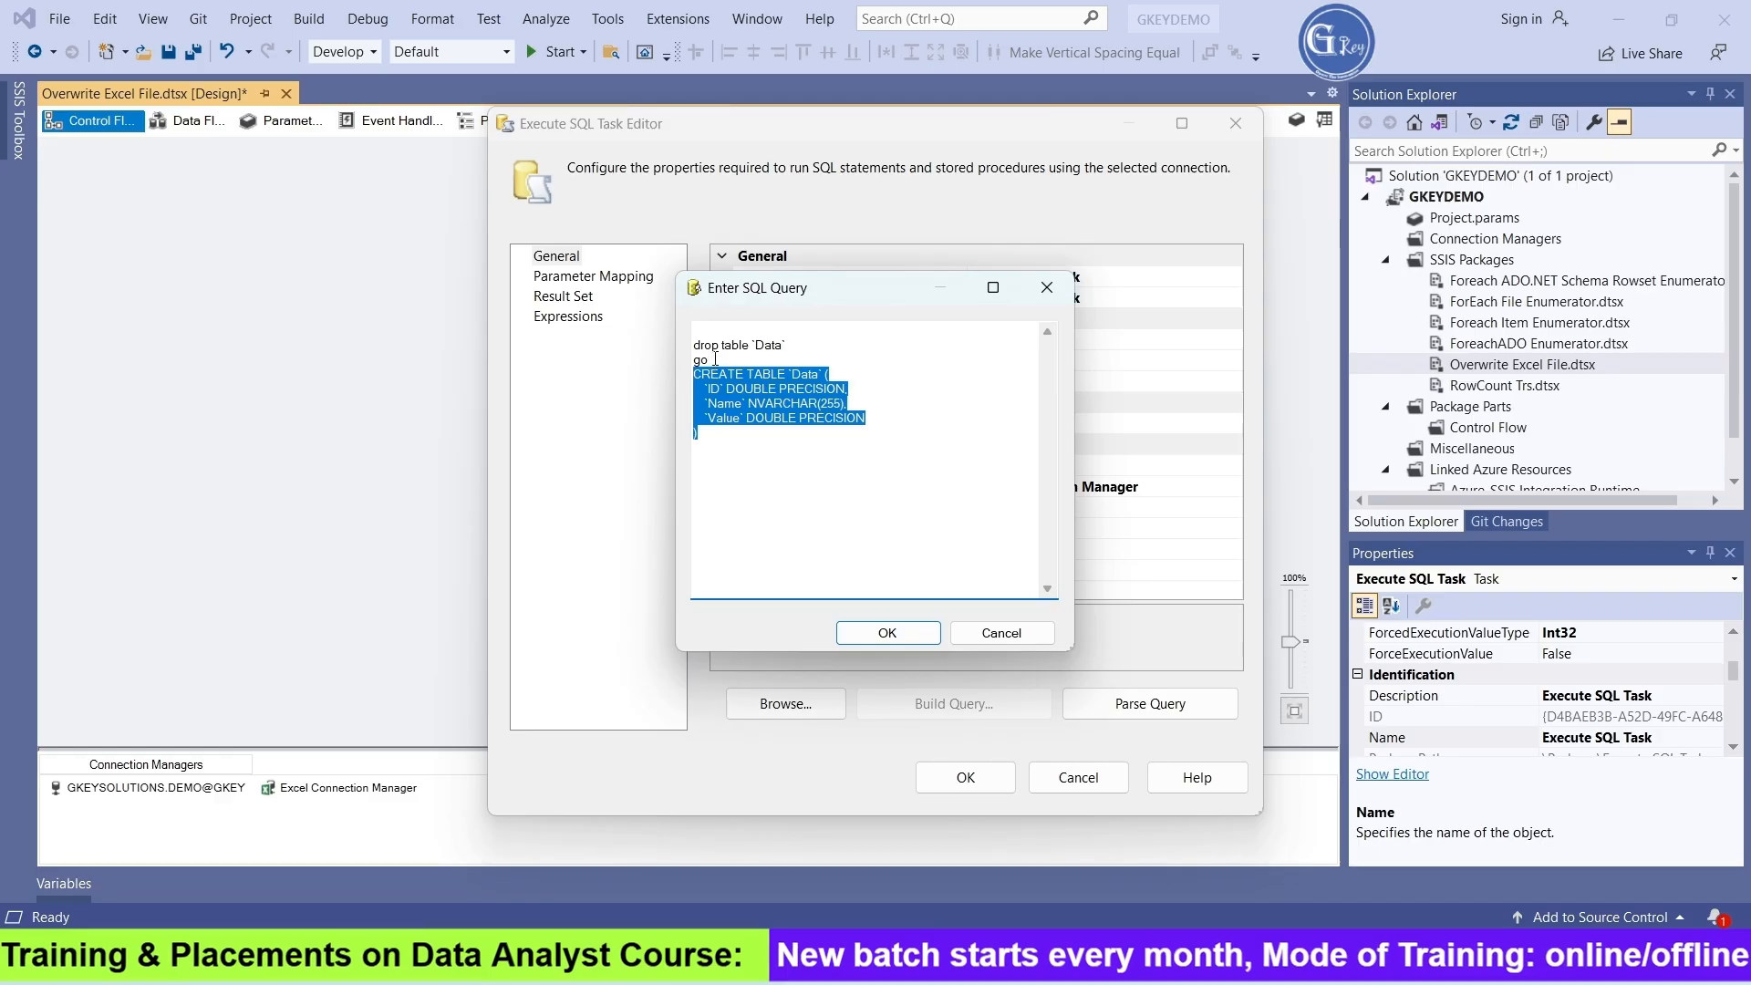
click(710, 361)
key(Return)
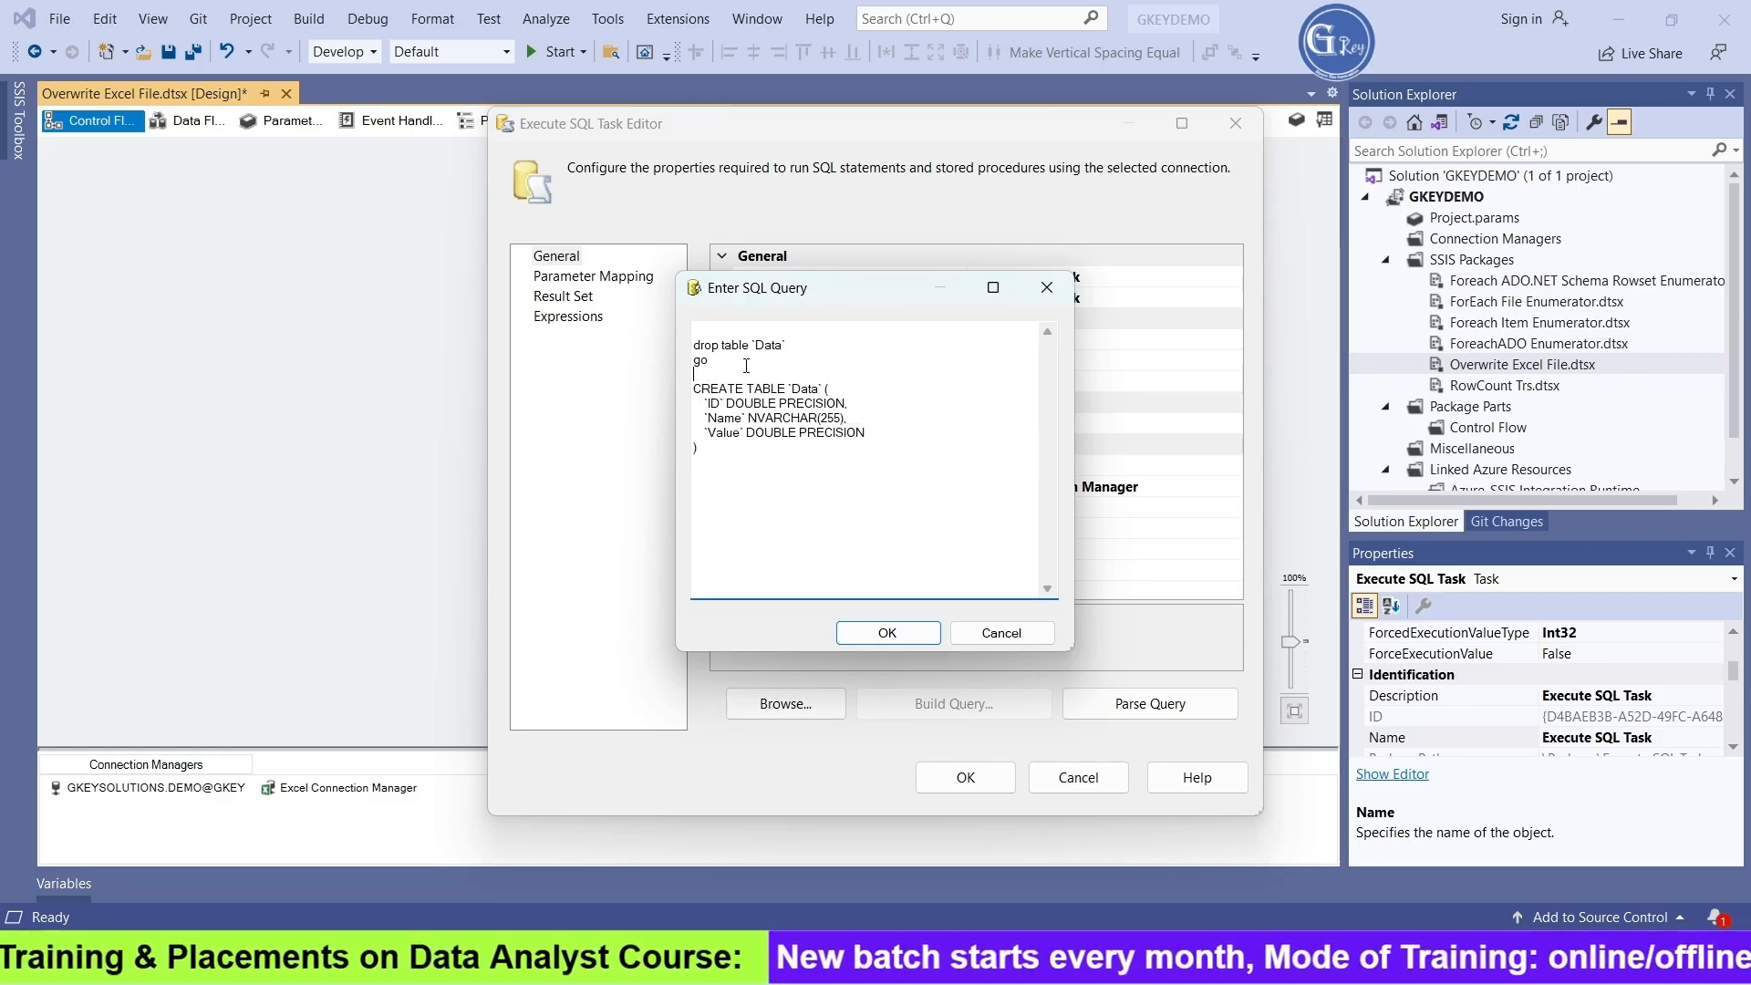
click(802, 345)
key(Return)
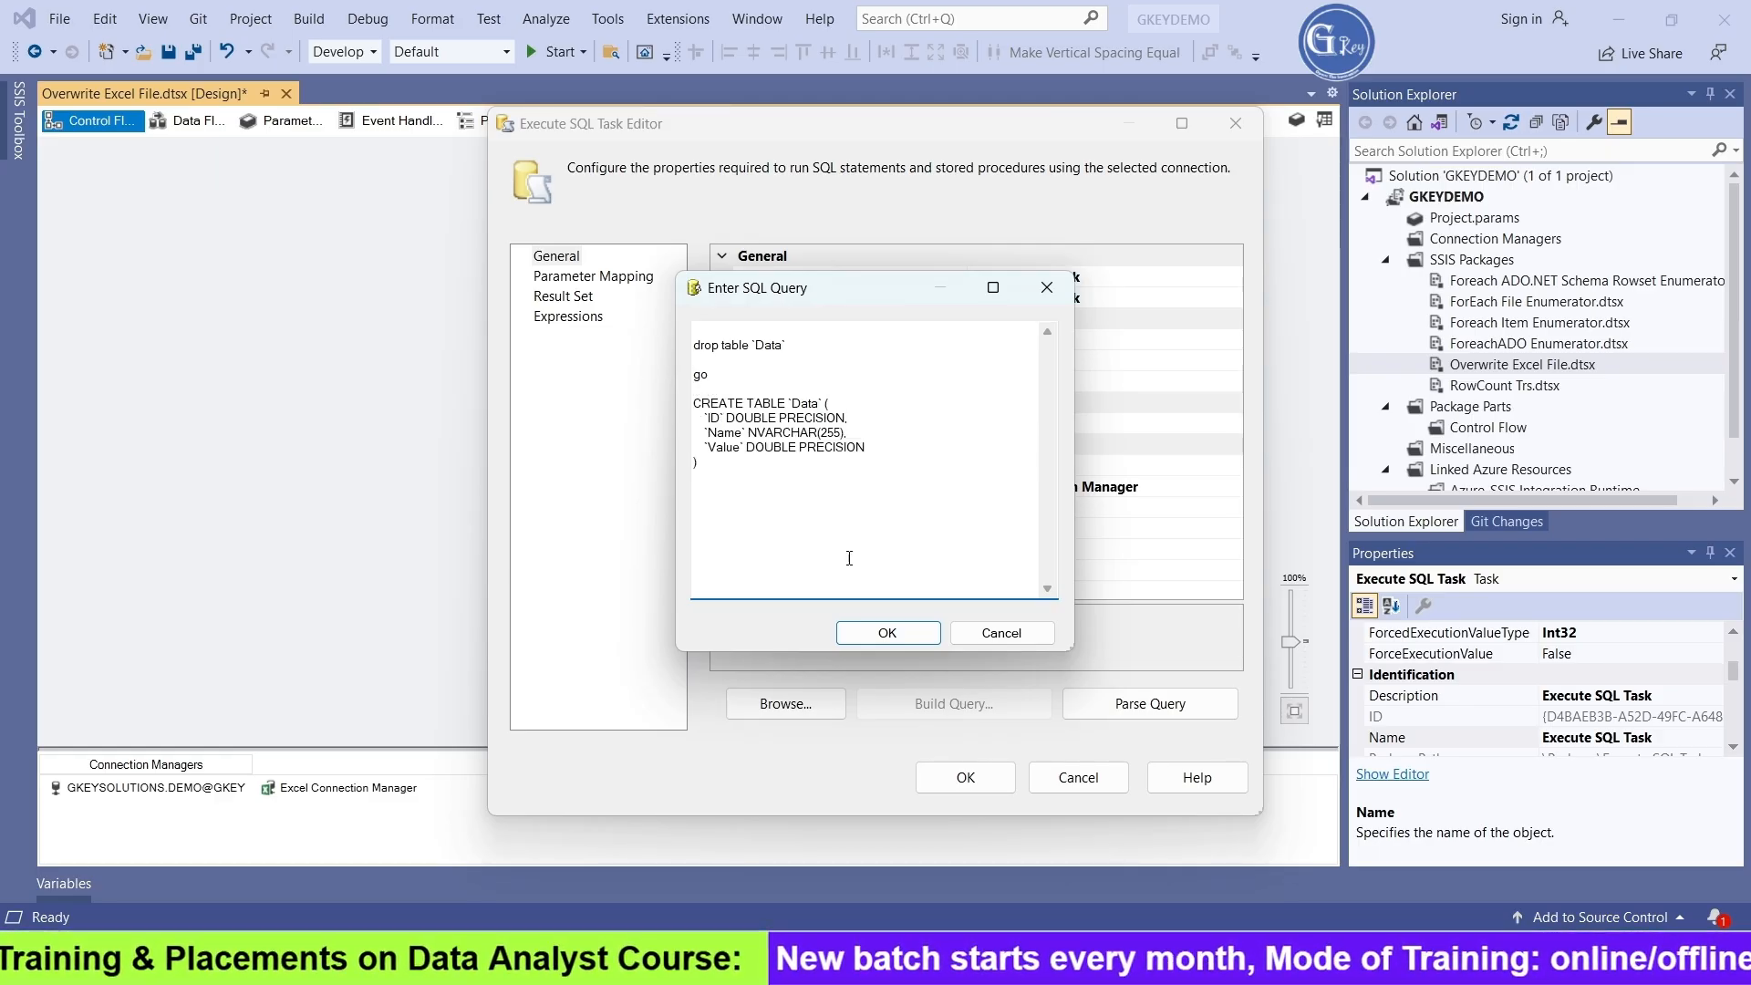
click(877, 633)
click(999, 780)
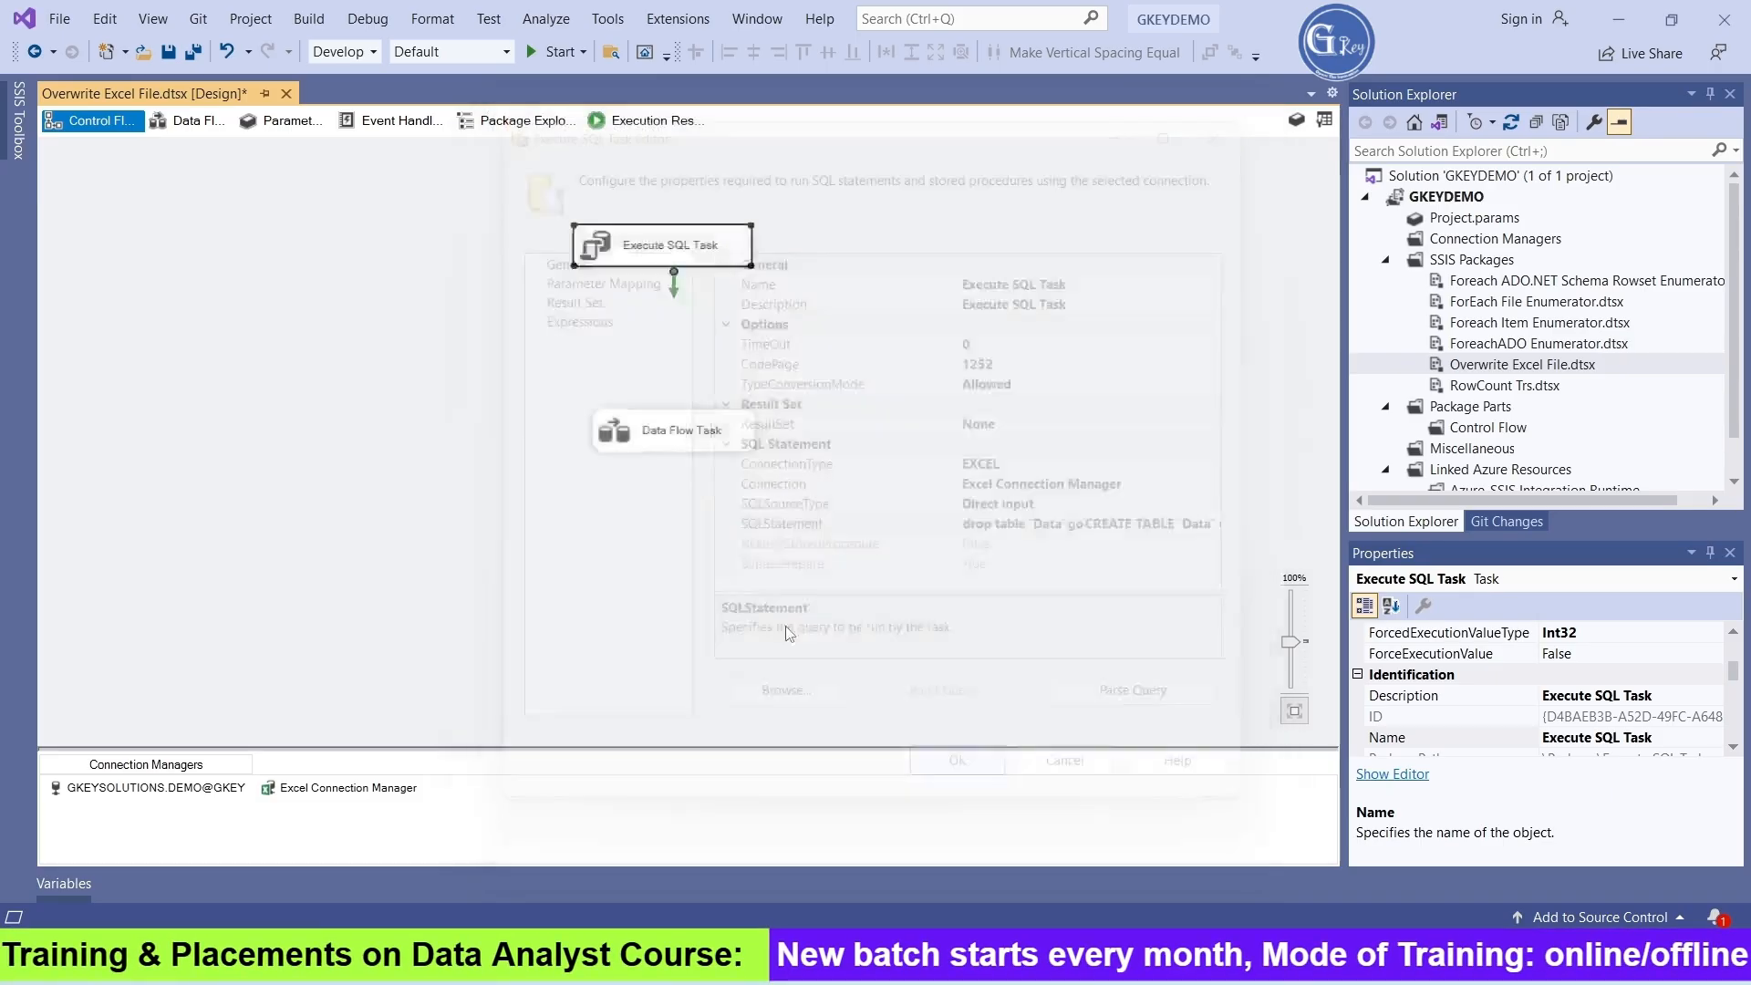
Connect the Execute SQL Task to the Data Flow Task with a precedence constraint and run the package
click(671, 245)
drag(674, 285, 665, 385)
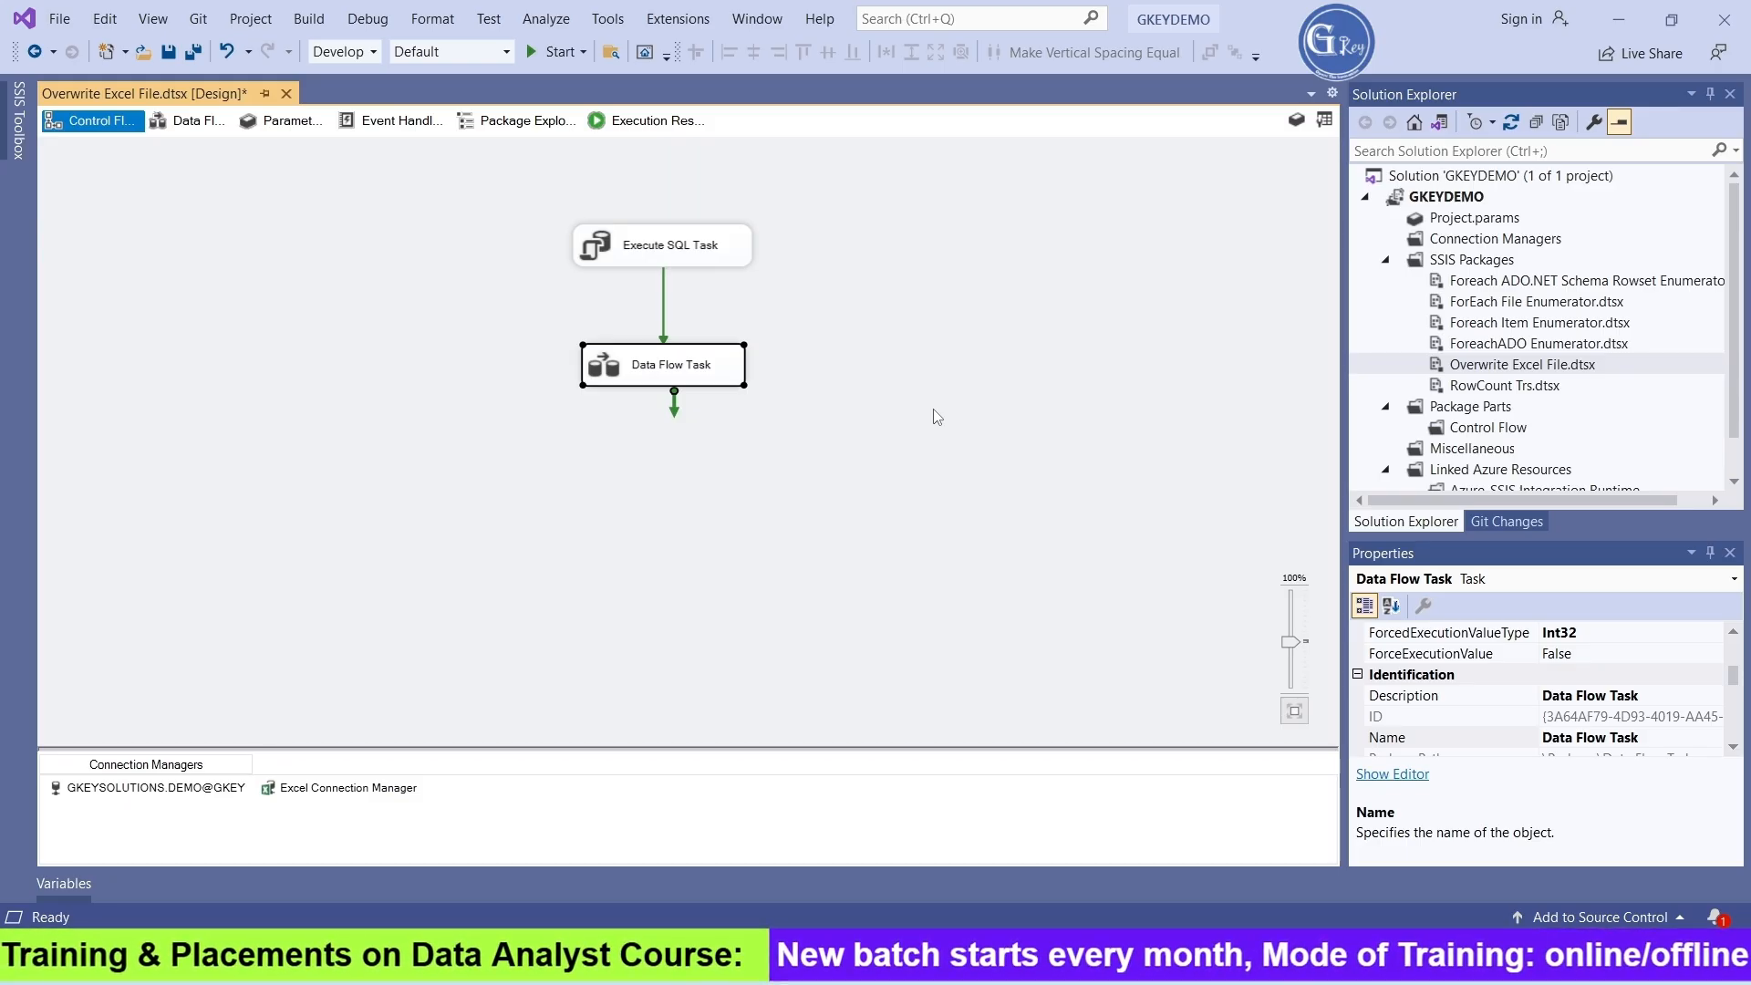
click(555, 52)
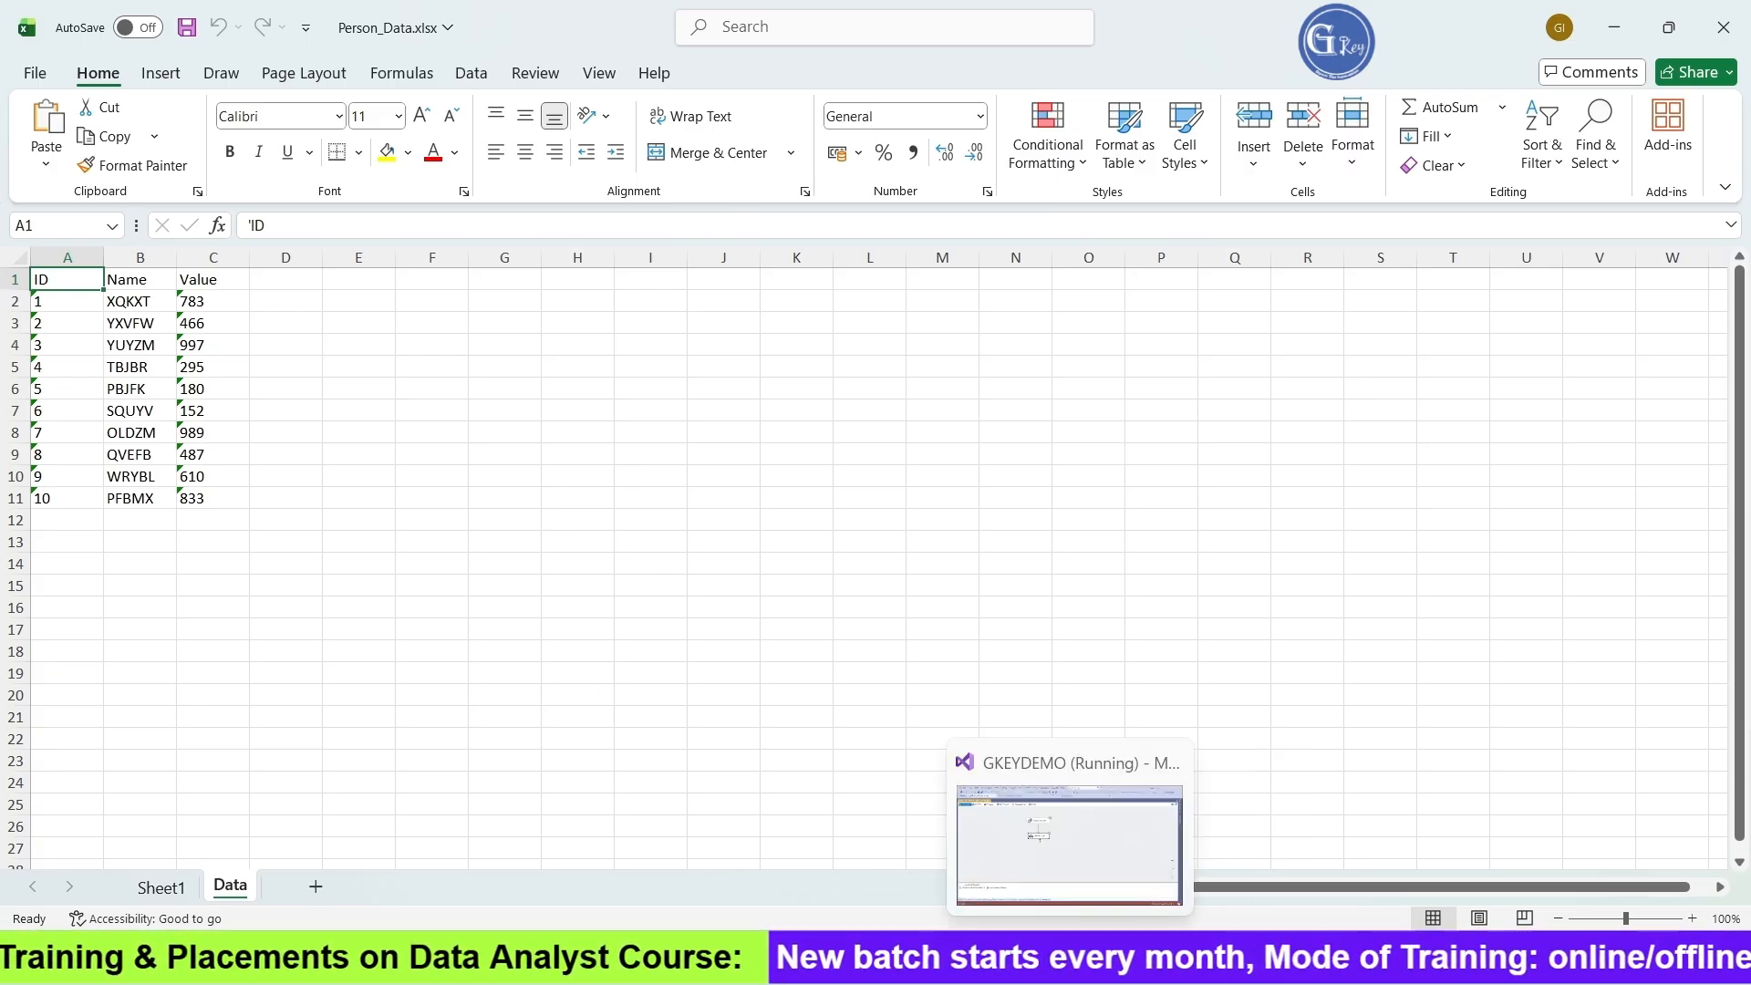
Switch from Excel back to Visual Studio, stop the running package and execute it again
click(1069, 960)
click(739, 55)
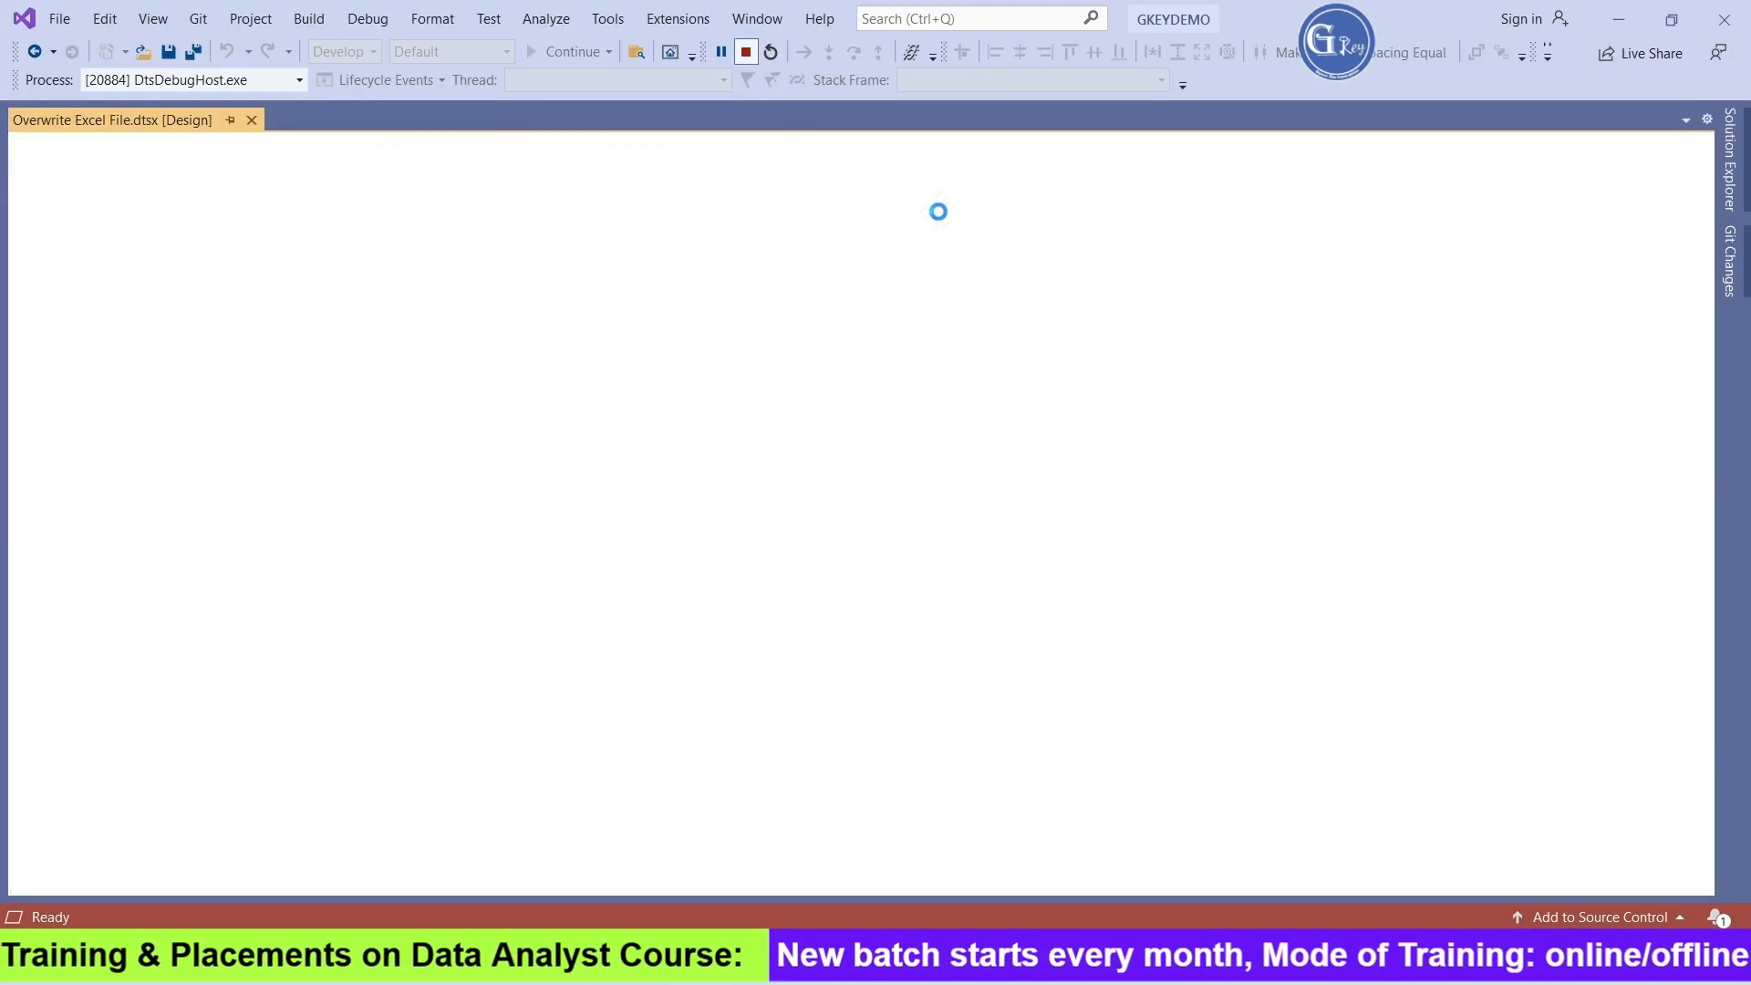
click(555, 54)
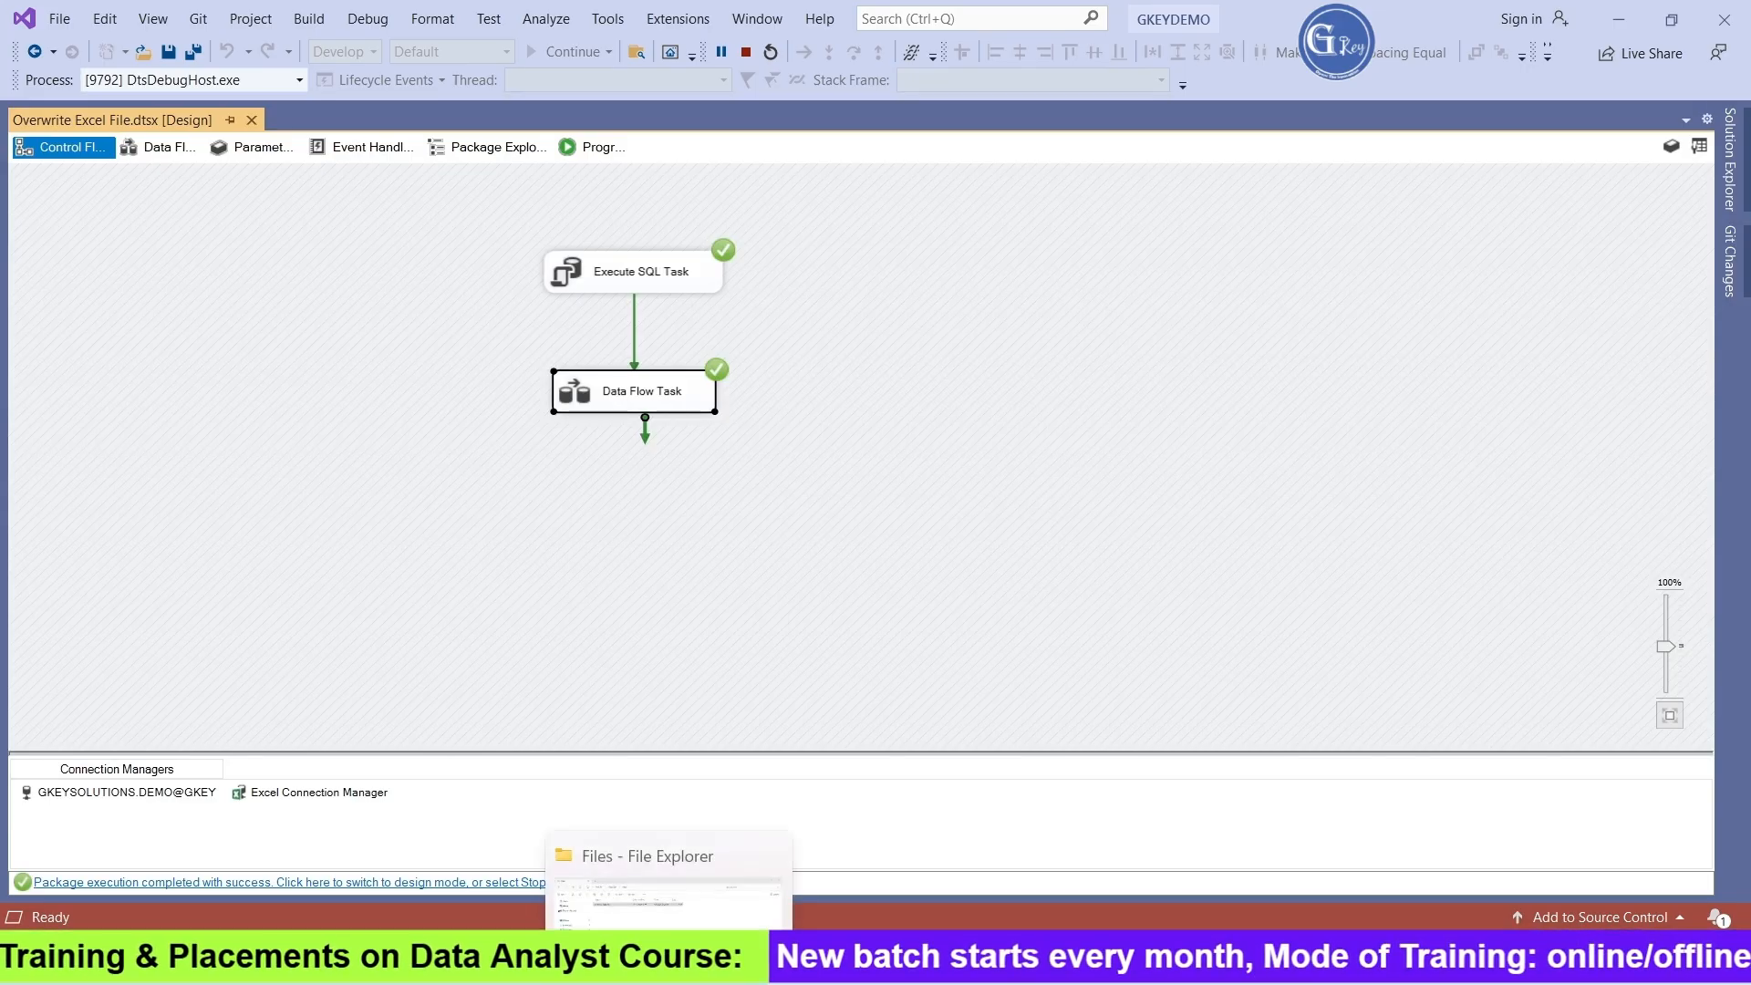
Open Person_Data.xlsx from the Files folder in File Explorer, check the Data sheet's rows, and close the workbook
click(671, 960)
double_click(420, 211)
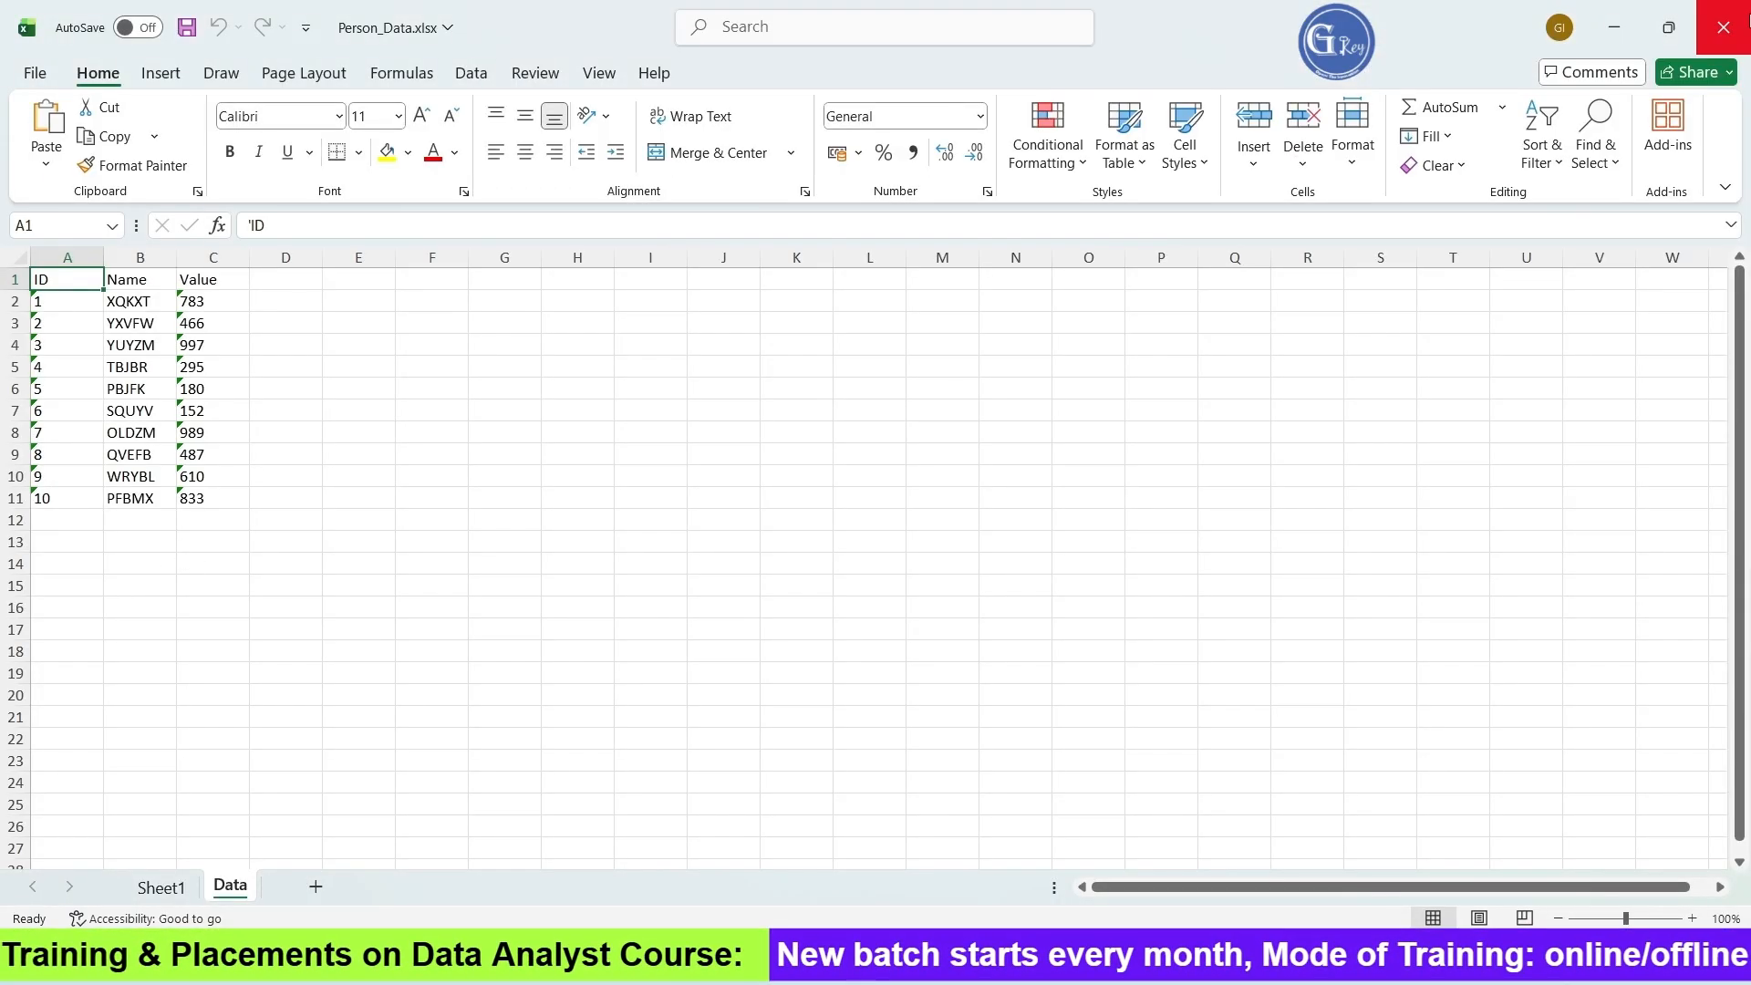
click(1724, 27)
click(875, 644)
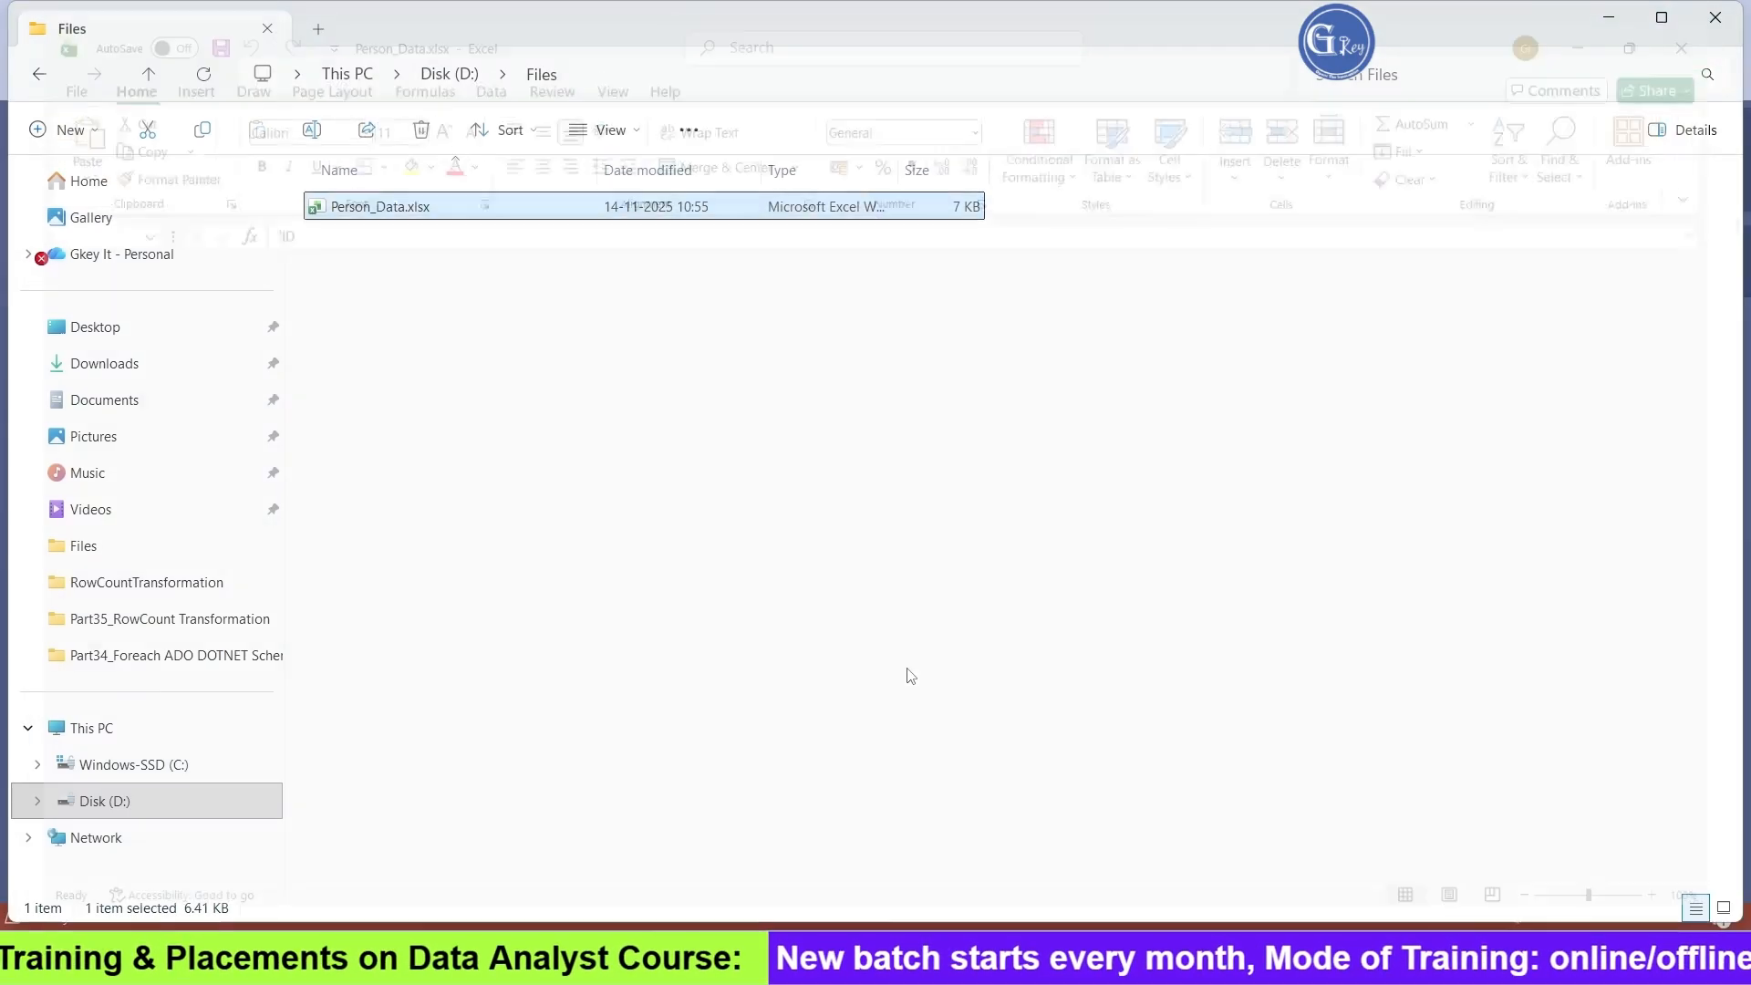
Return to Visual Studio, stop debugging the package and close the Output pane
click(1139, 875)
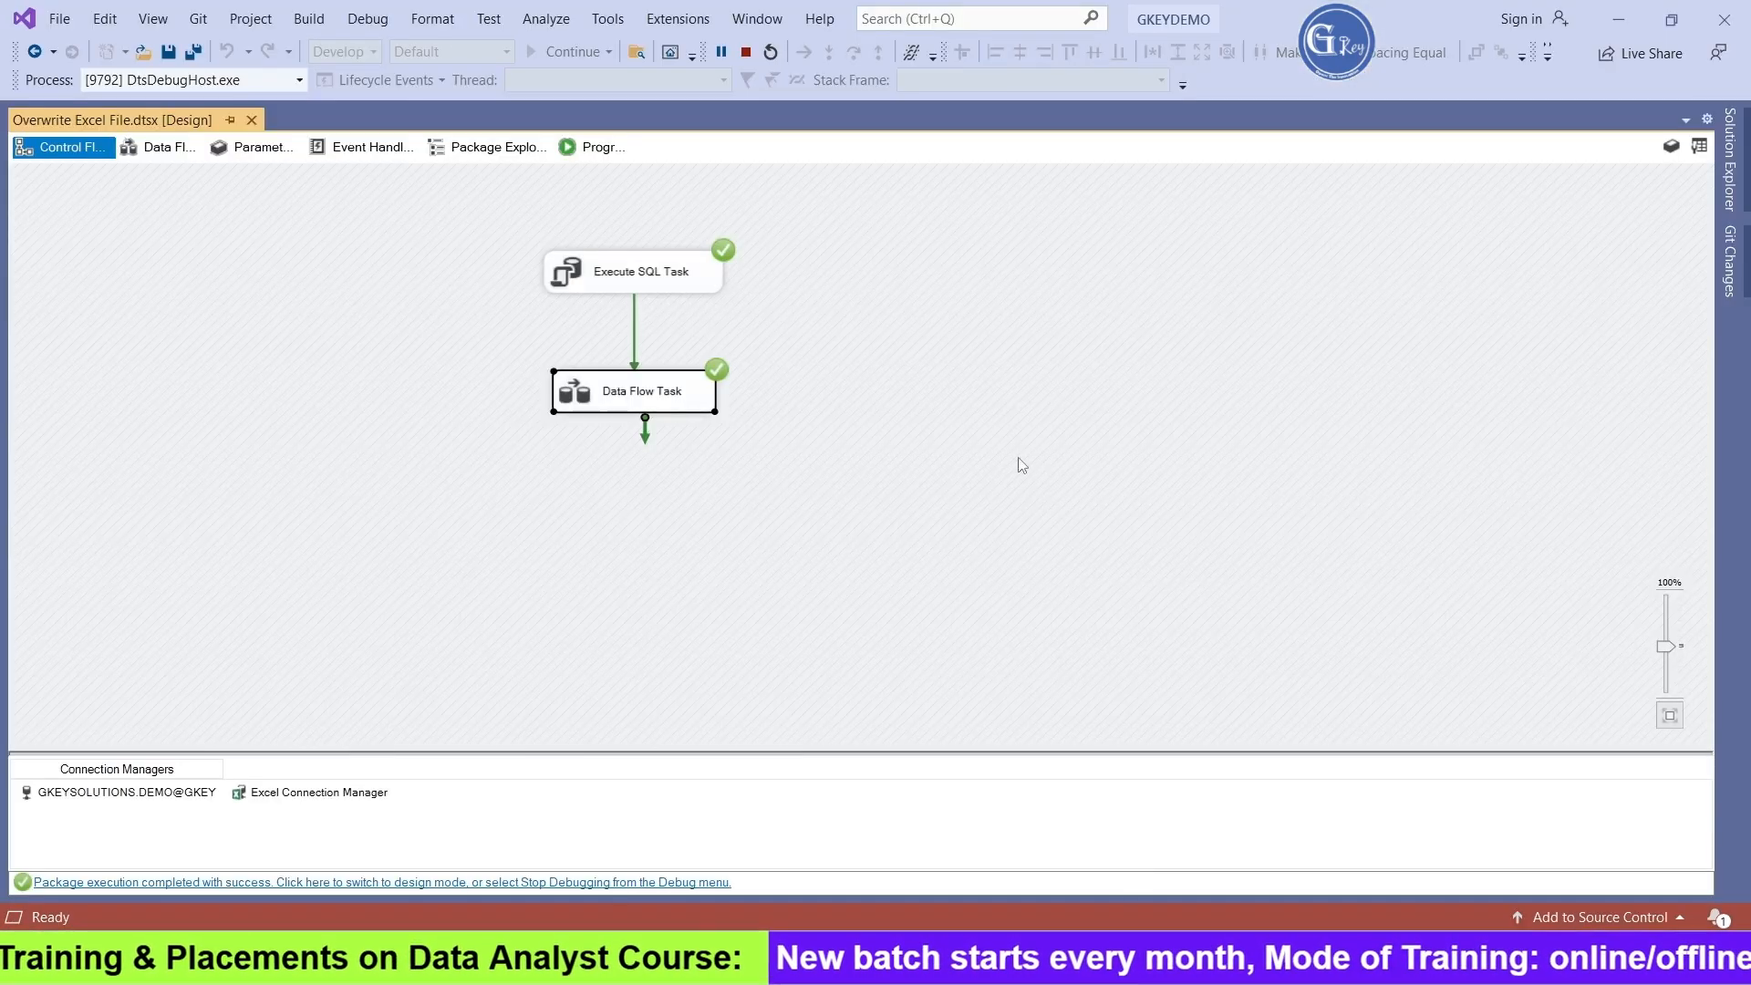
click(746, 52)
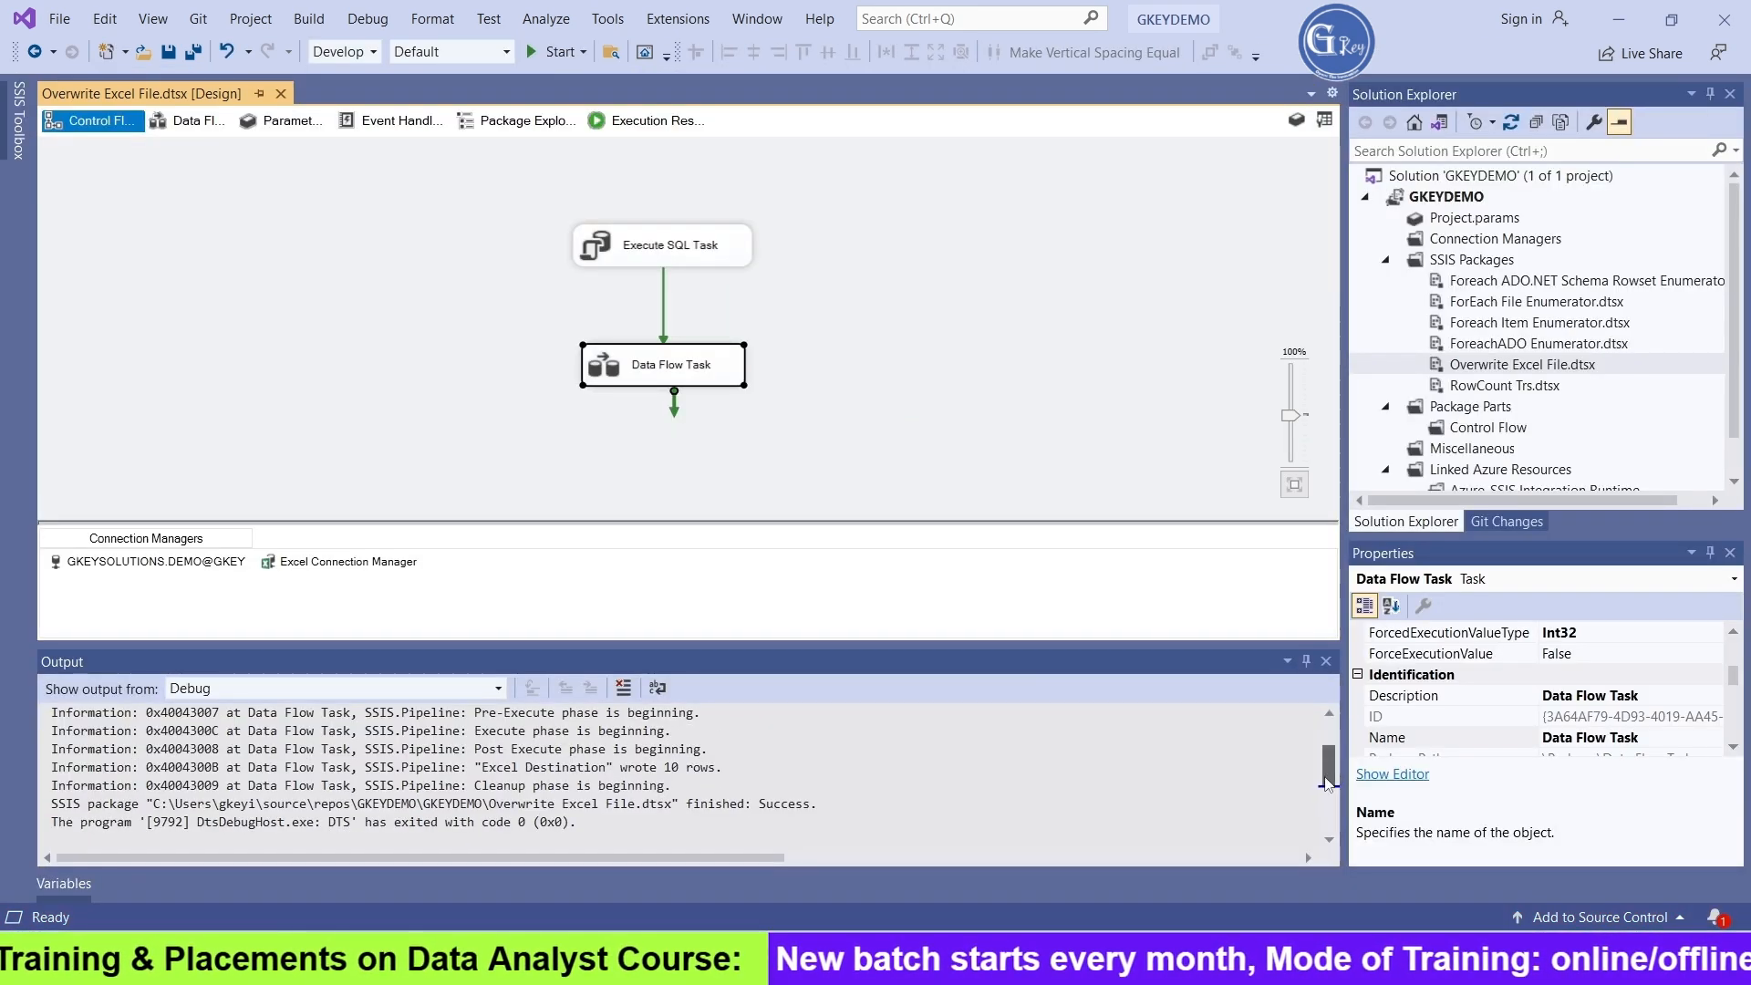
click(1326, 660)
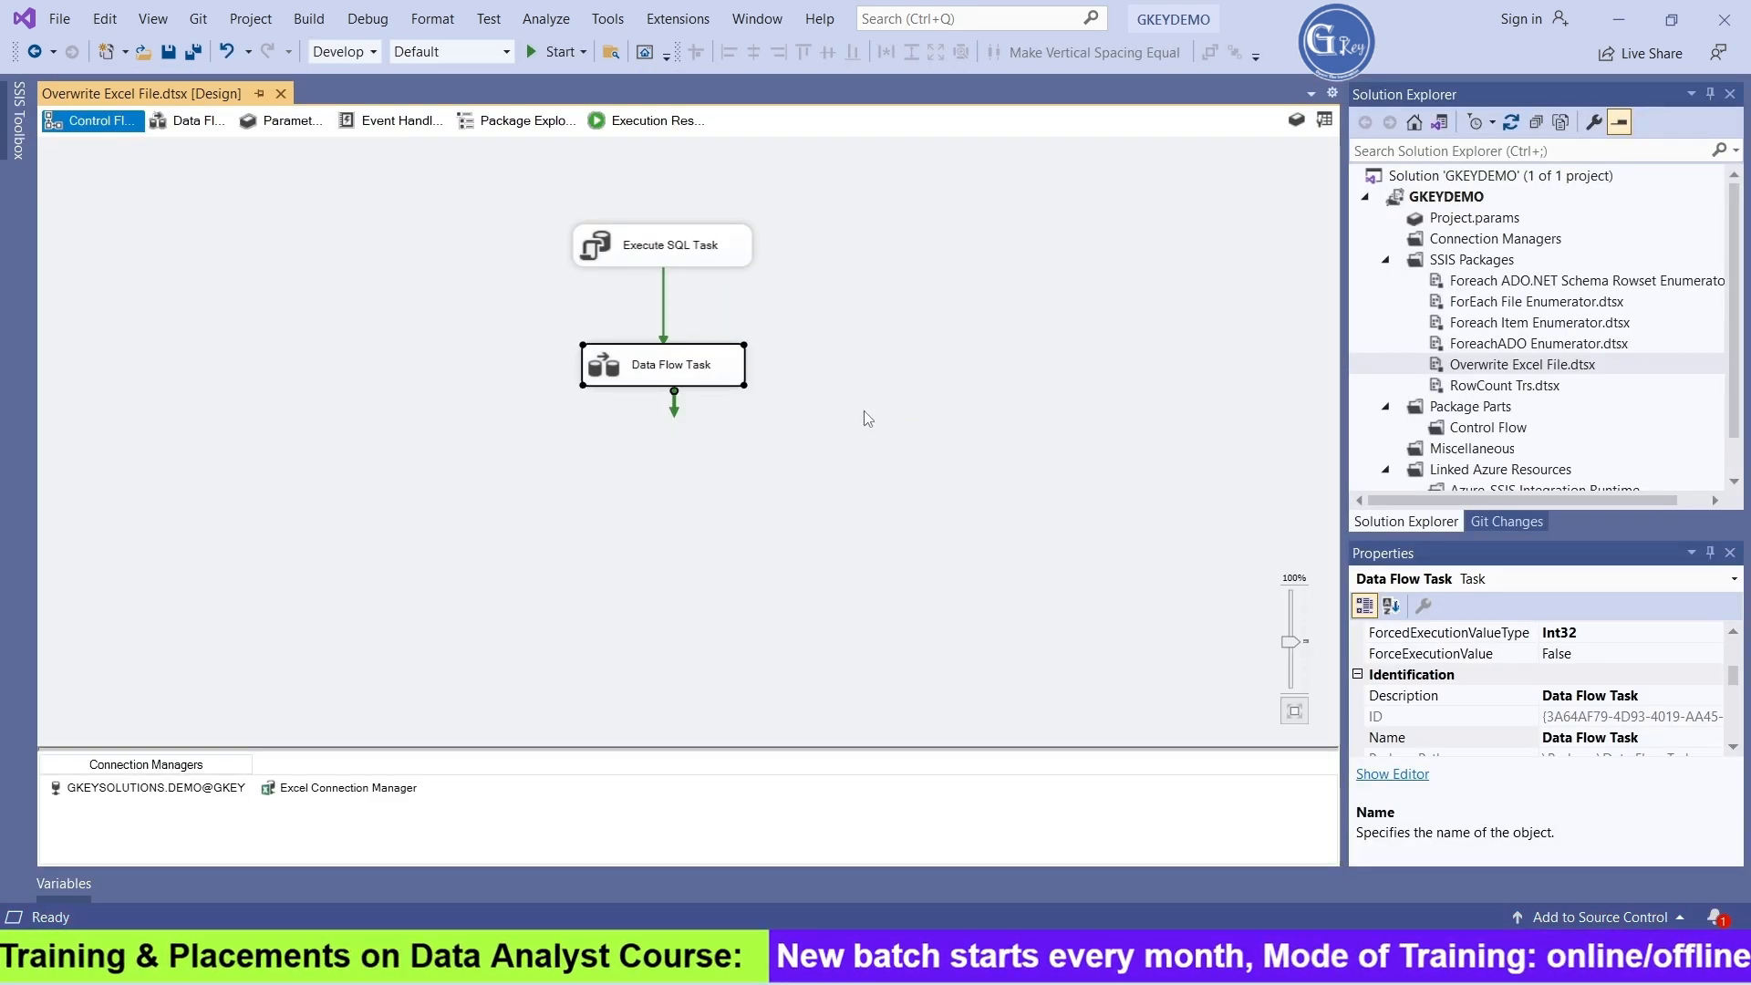